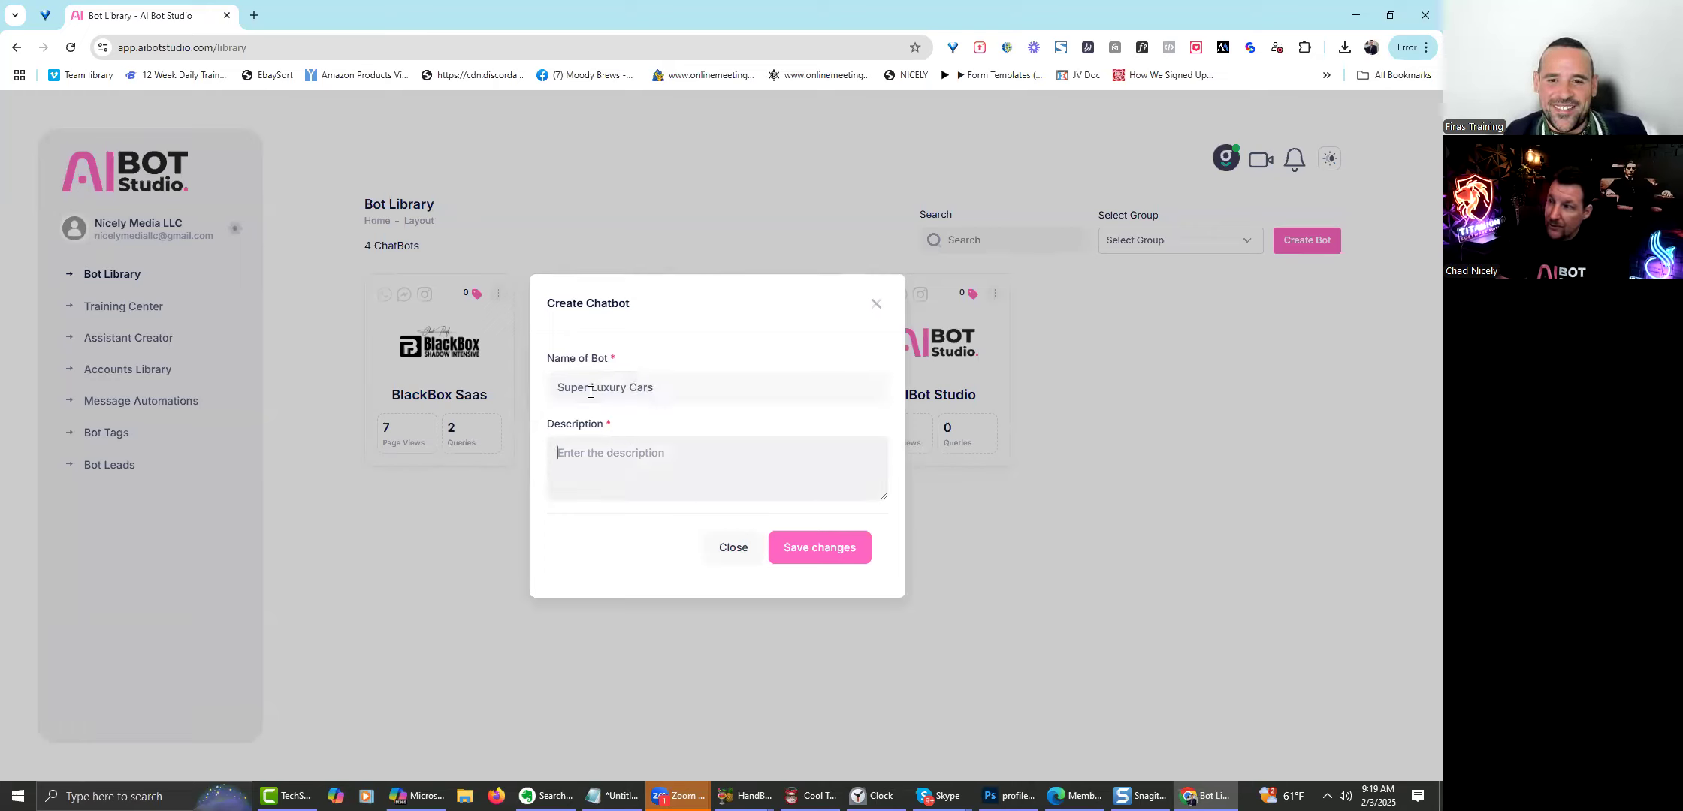
Reuse the bot name "Super Luxury Cars" as the description and save the new chatbot.
triple_click(590, 390)
key(ctrl+c)
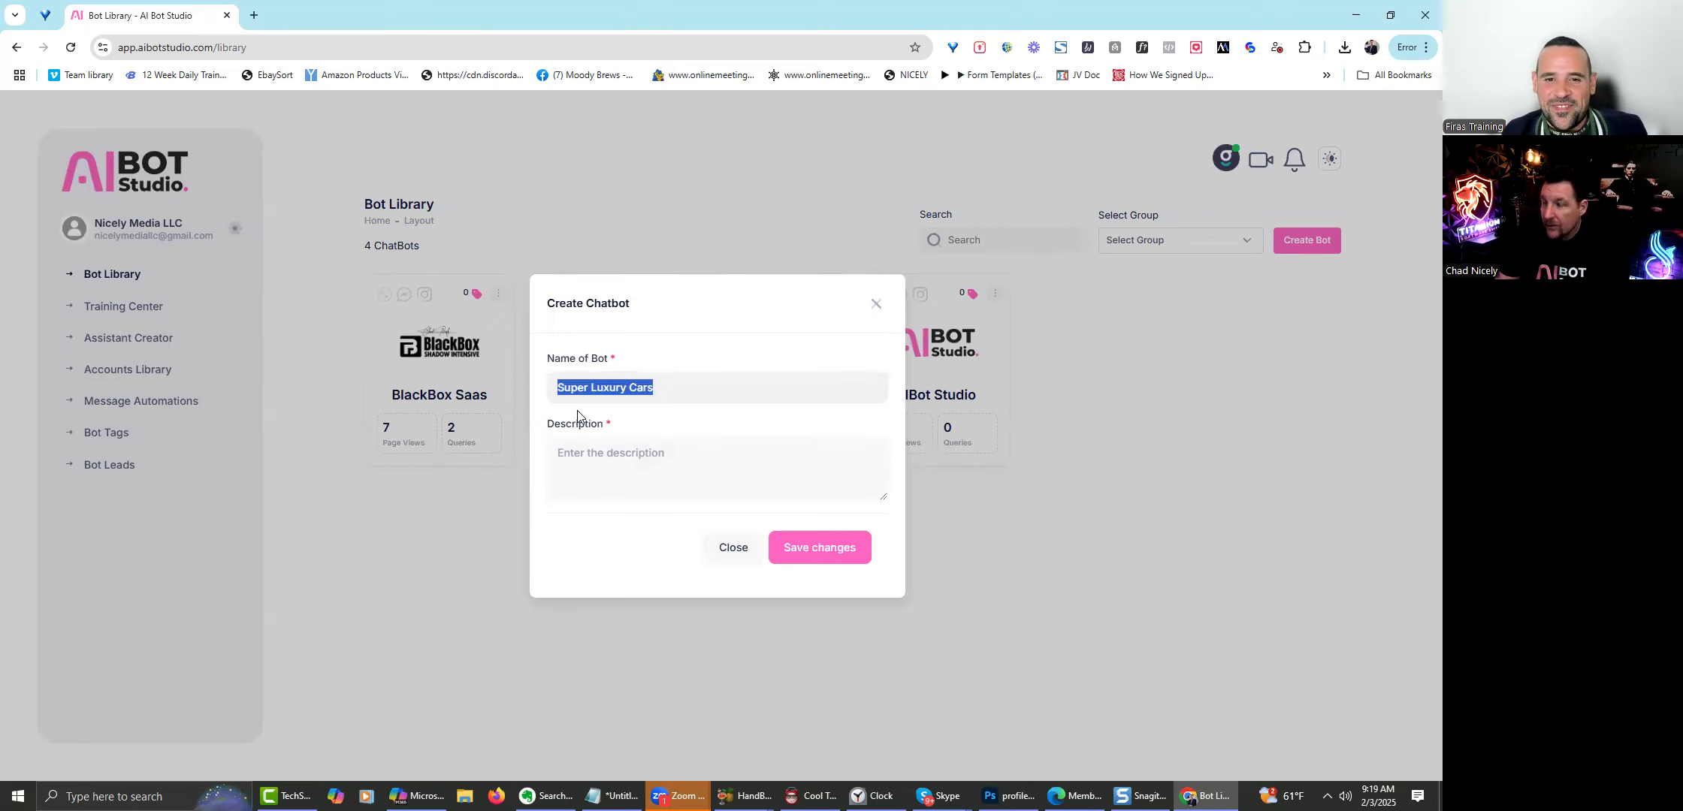
click(611, 462)
key(ctrl+v)
click(828, 556)
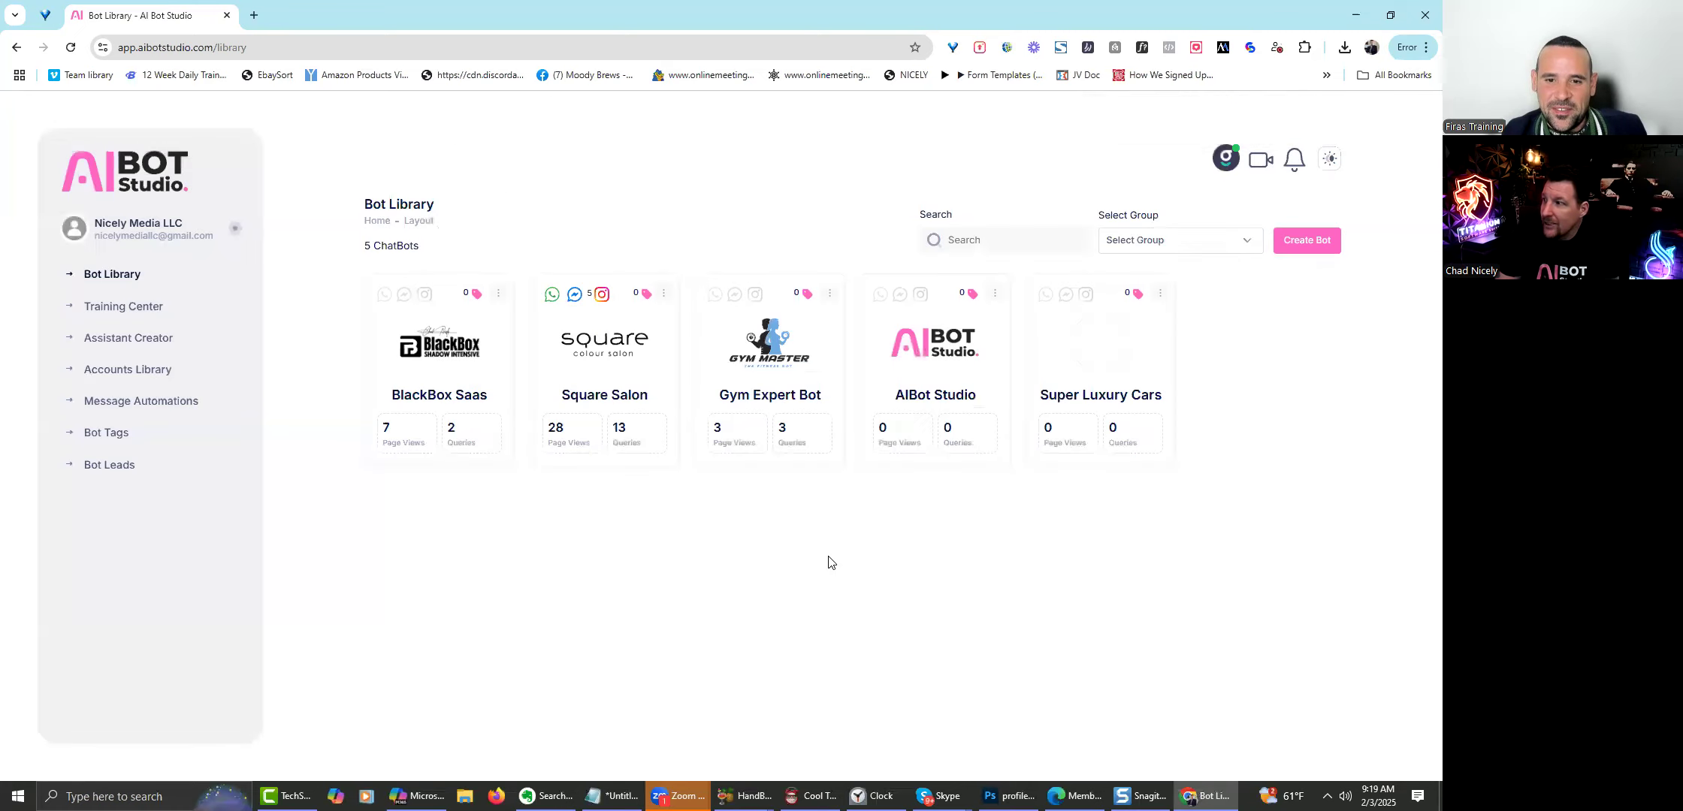
Open the Super Luxury Cars chatbot for editing from the bot library.
click(1163, 299)
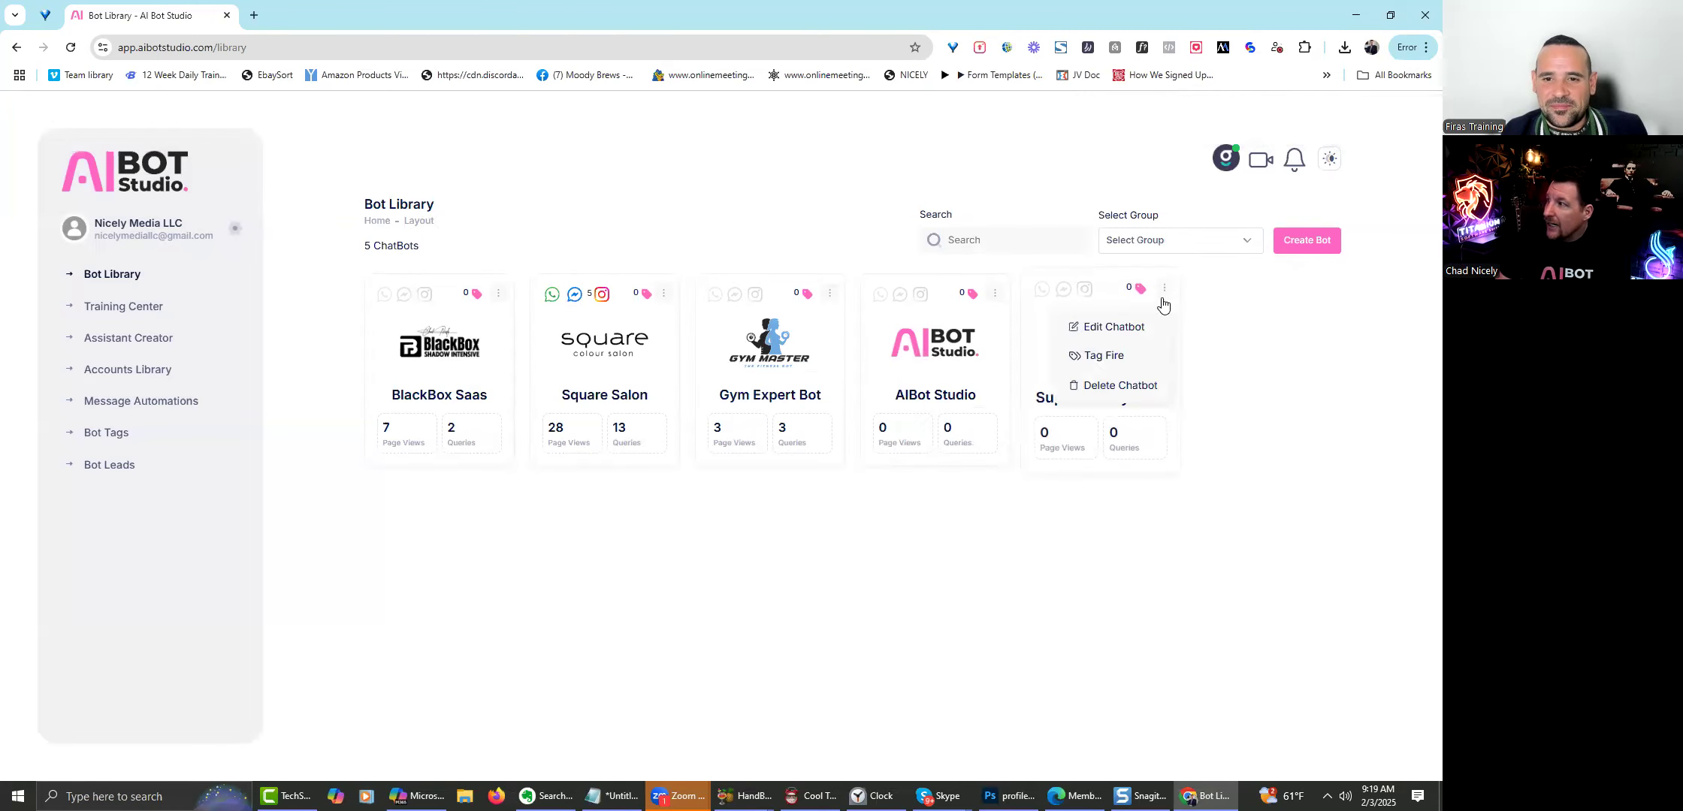
click(1112, 327)
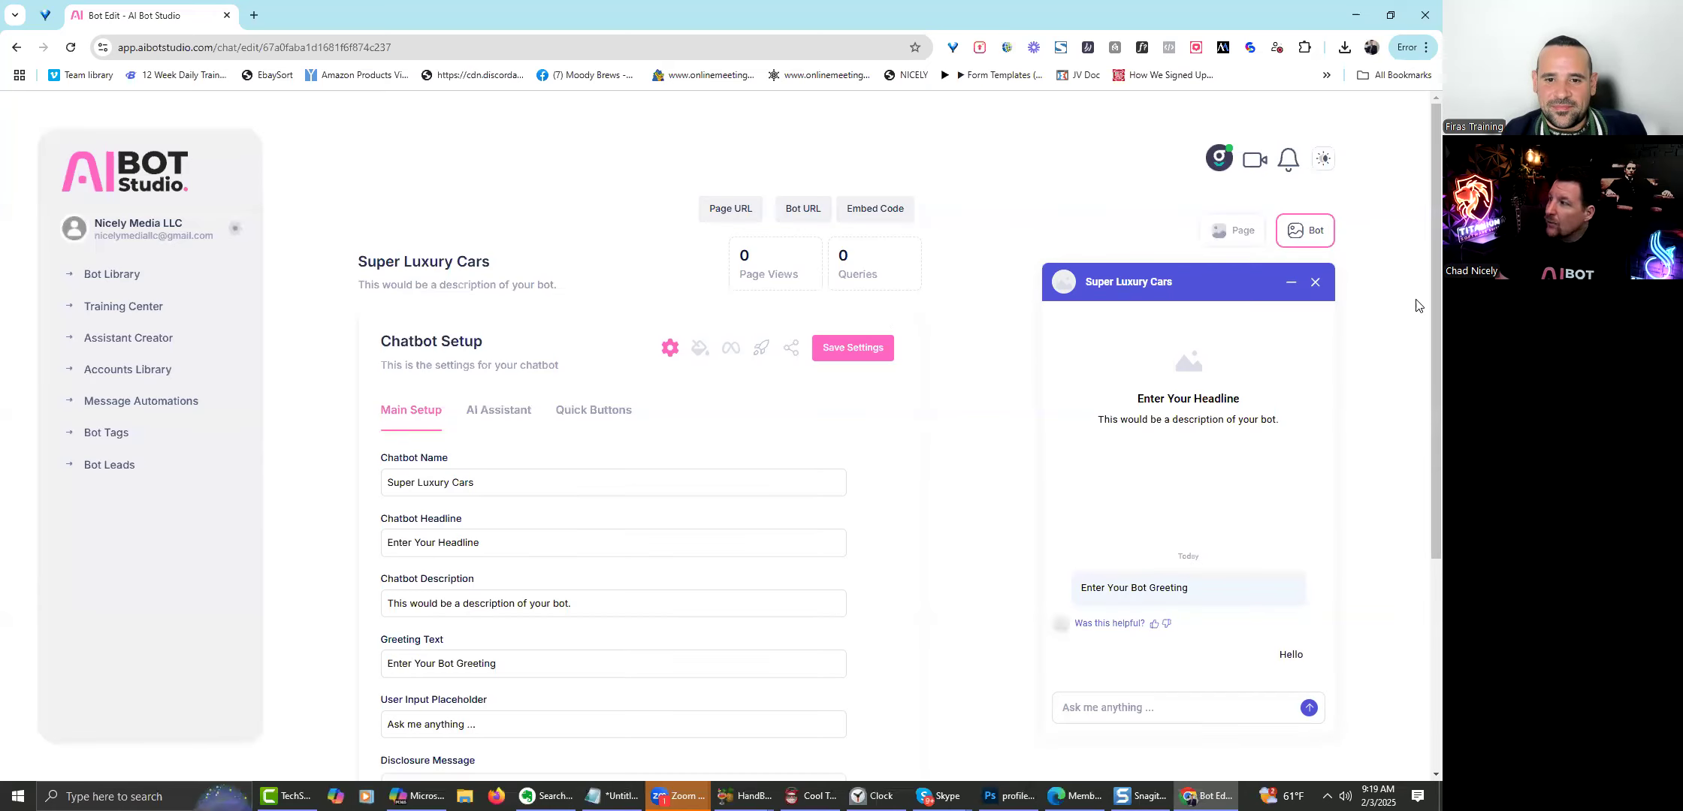
scroll(1420, 284, down, 1)
scroll(1420, 284, up, 1)
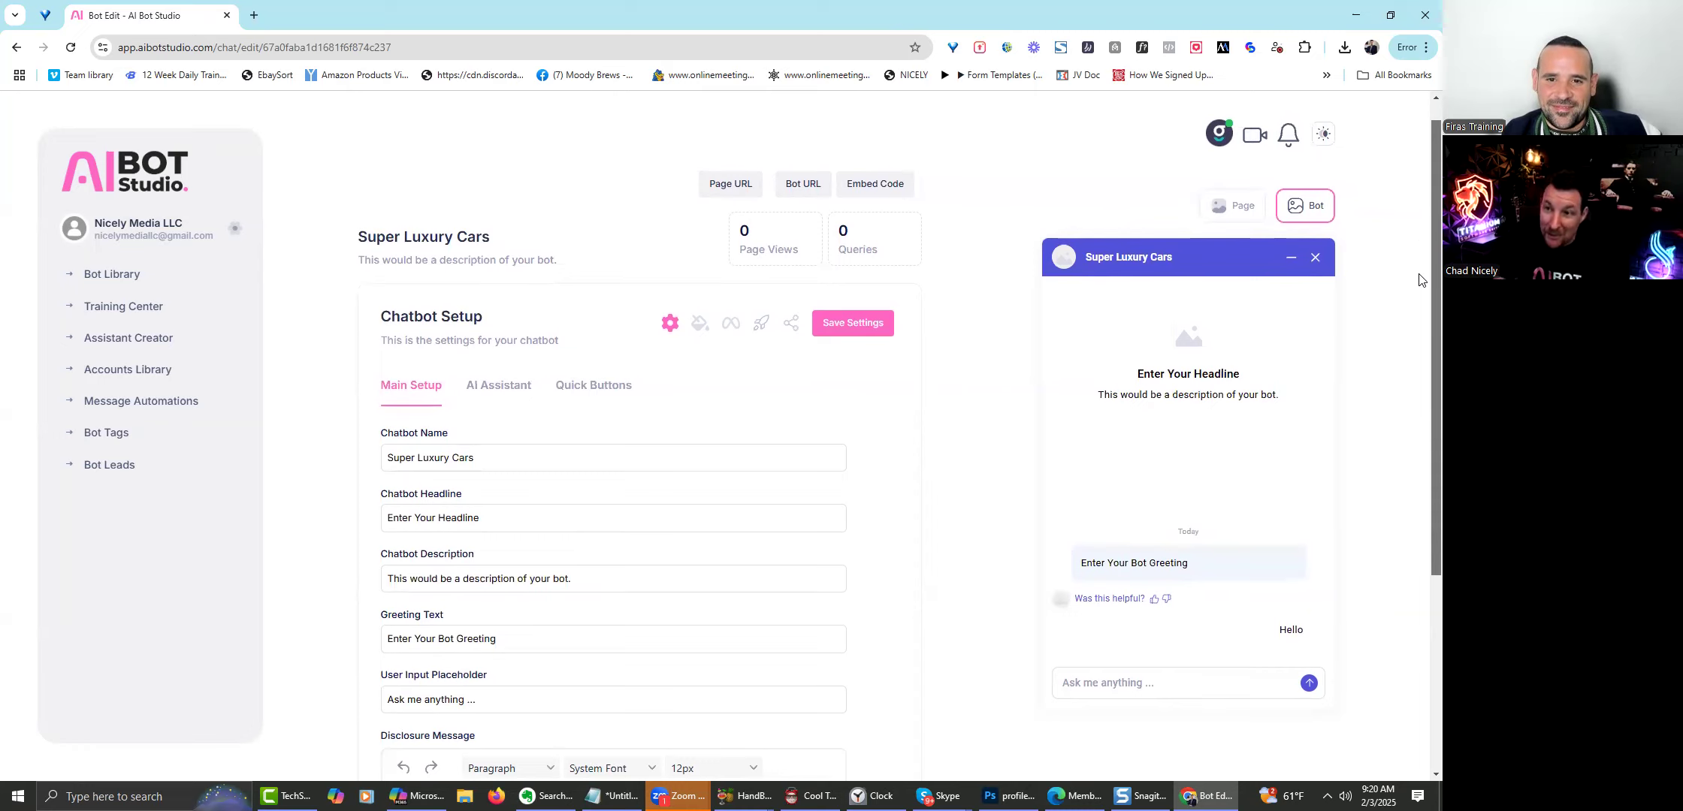
Set the chatbot headline to "The World's Fanciest Super Luxury Cars!".
triple_click(433, 519)
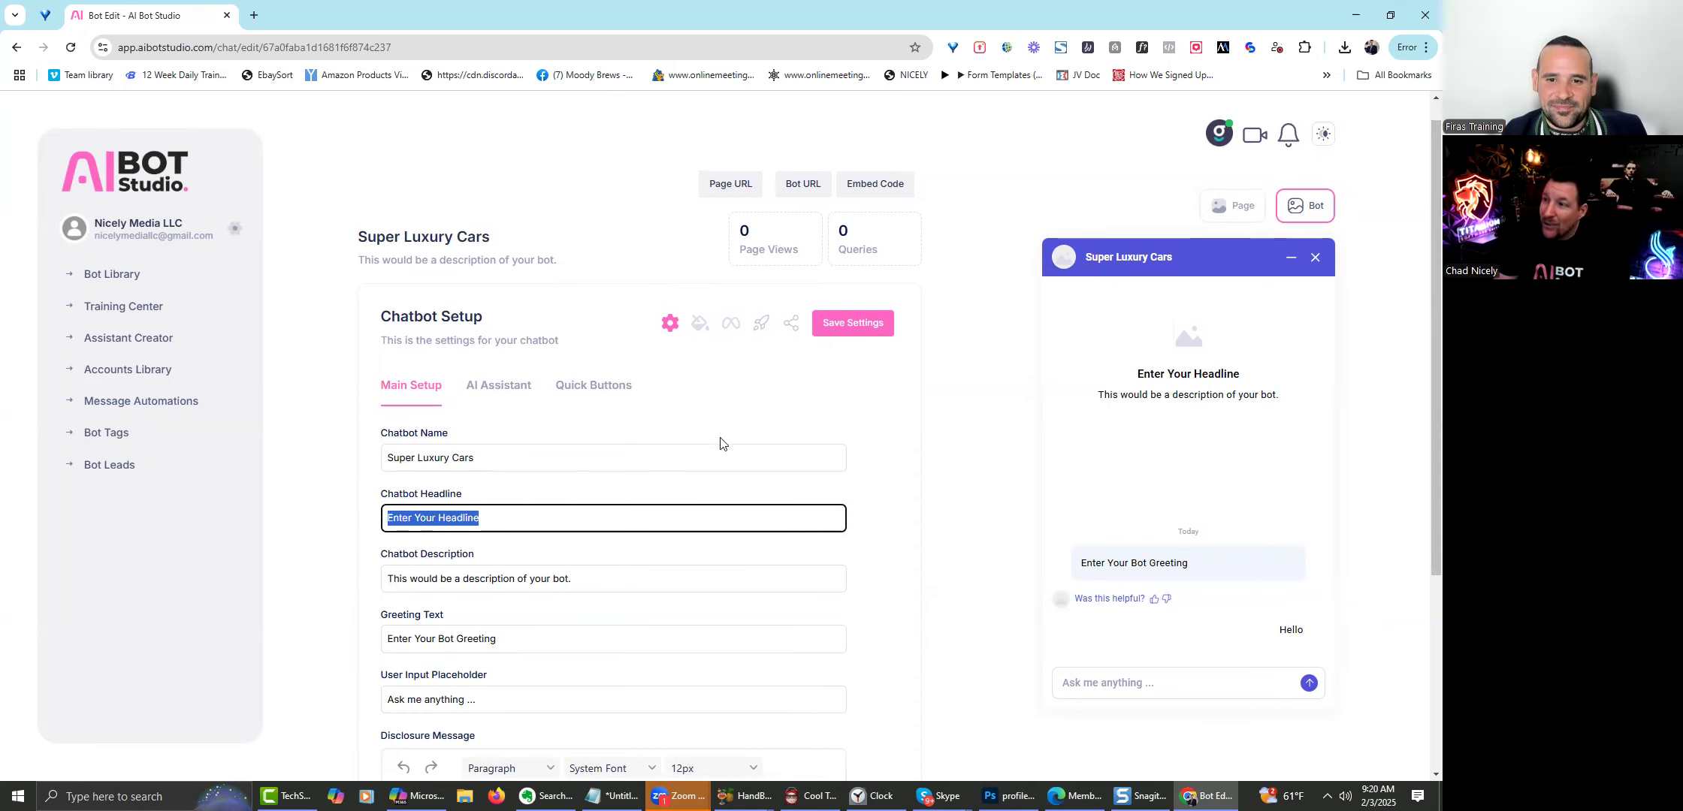
text(Super Lux)
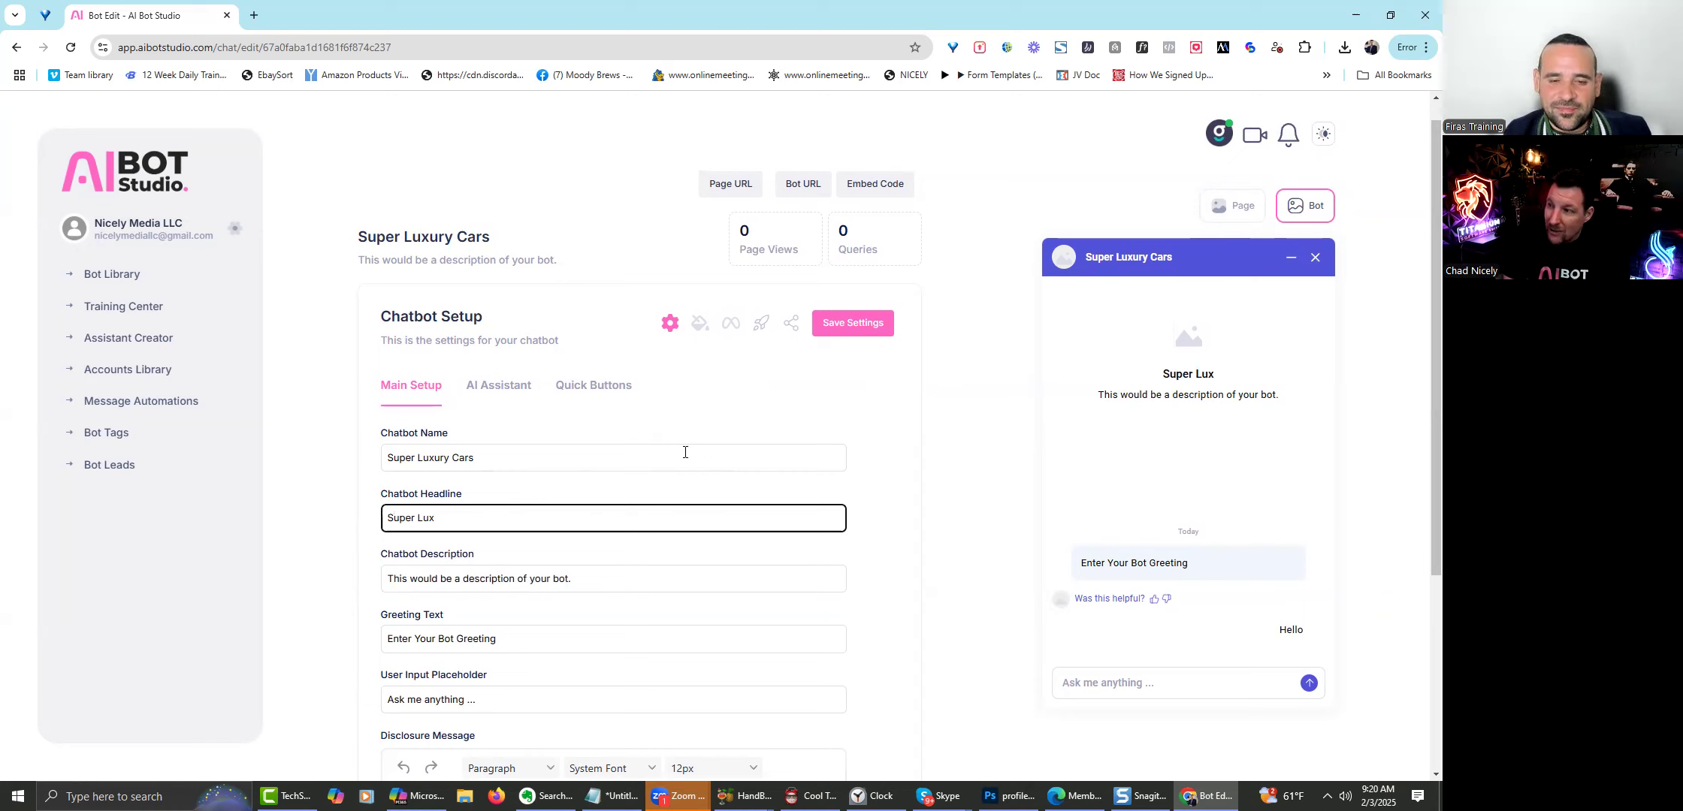
key(BackSpace)
key(BackSpace)
key(BackSpace)
key(BackSpace)
key(BackSpace)
key(BackSpace)
key(BackSpace)
key(BackSpace)
key(BackSpace)
text(Thw)
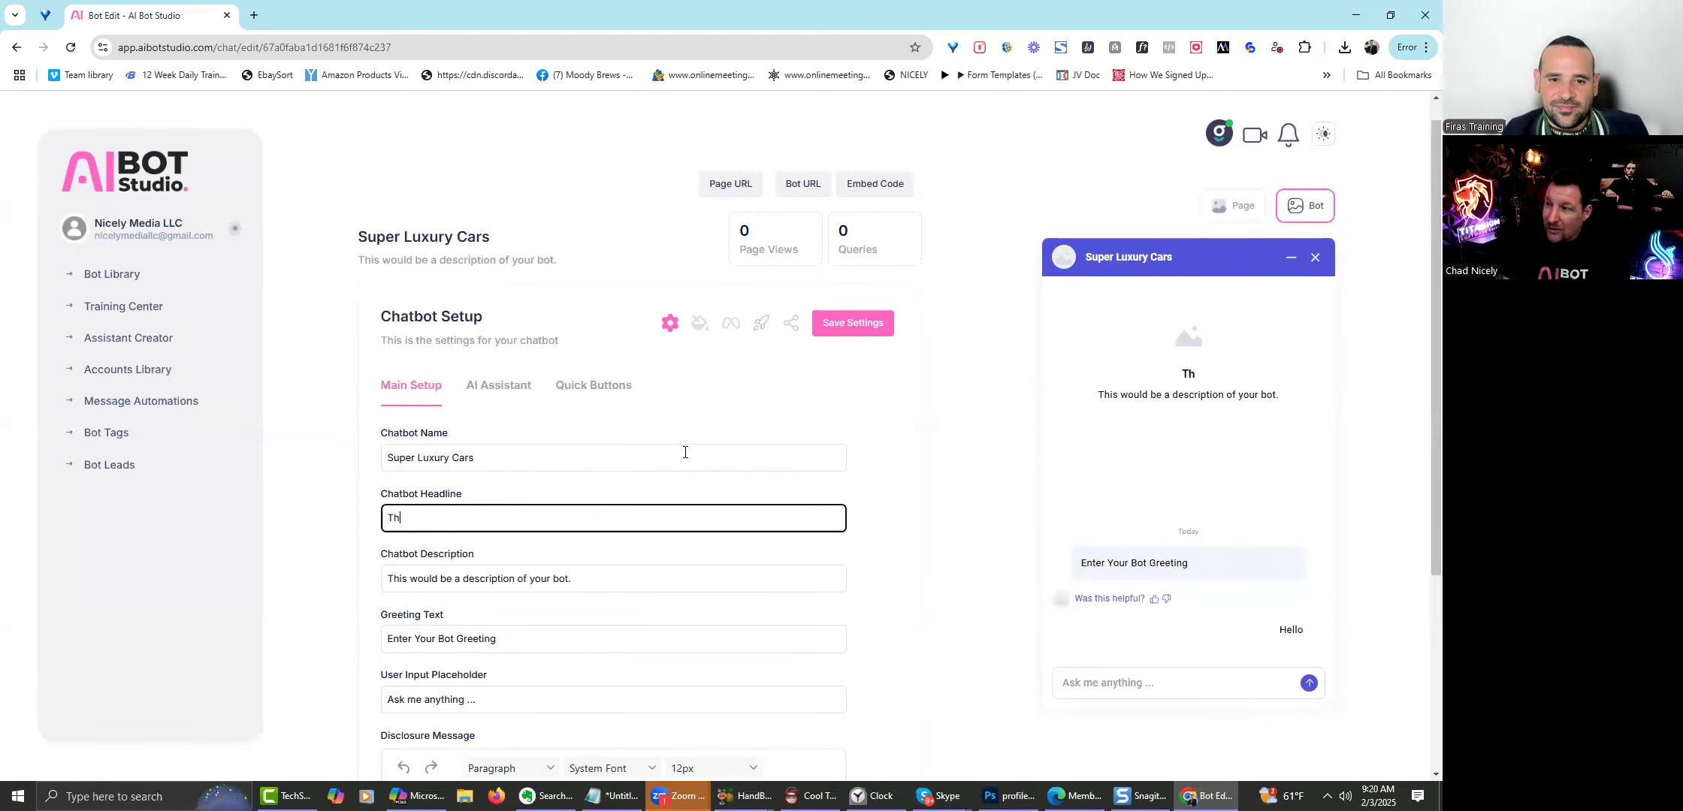
key(BackSpace)
key(BackSpace)
text(he Wor;d)
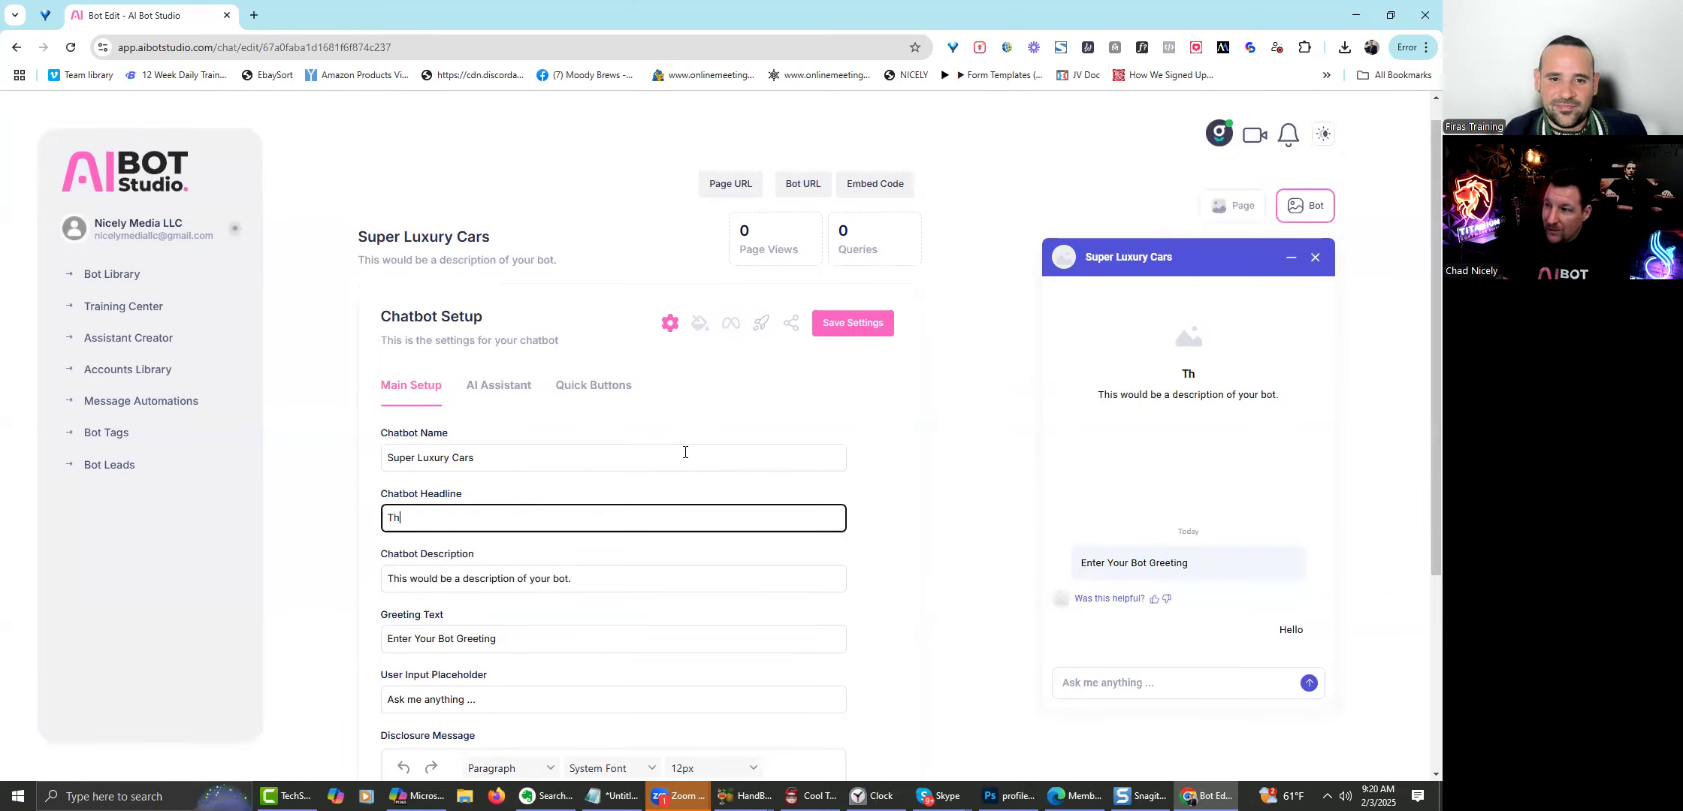
key(BackSpace)
key(BackSpace)
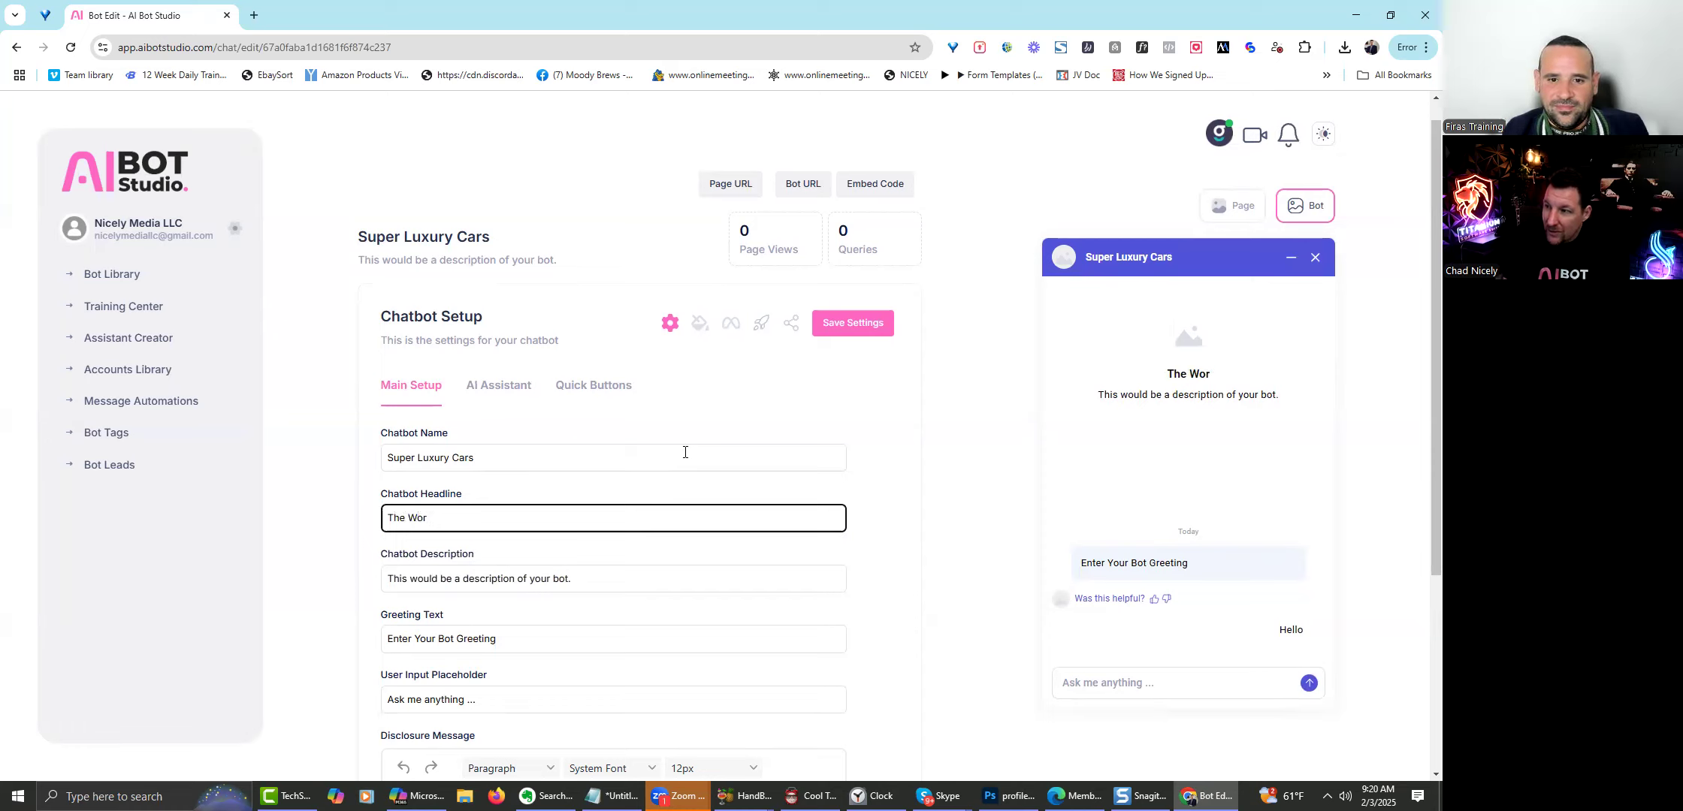
text(ld's )
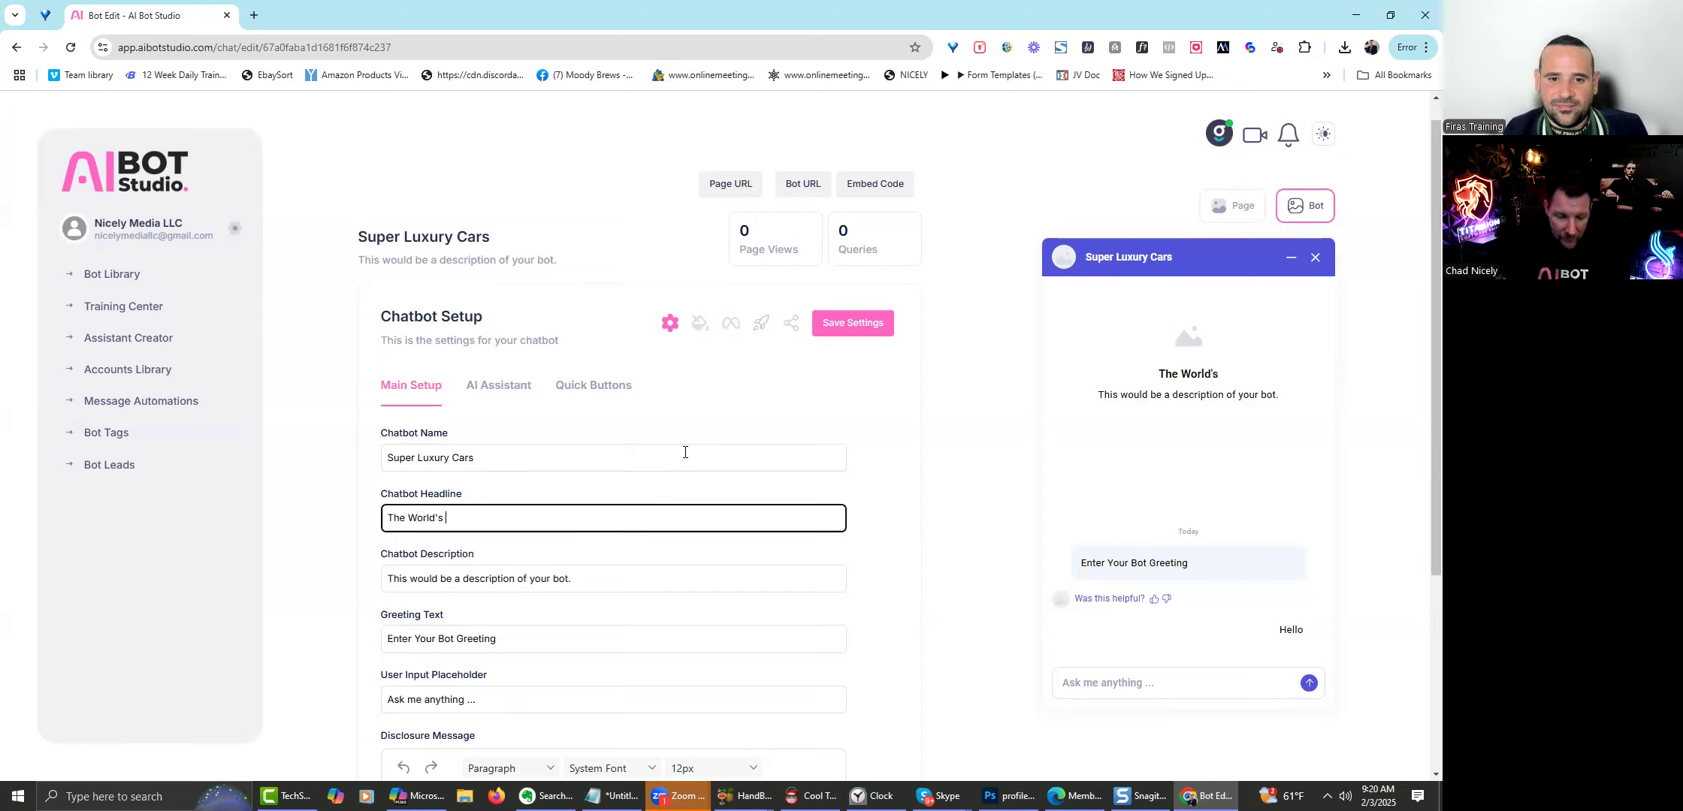
text(Fanciest Super Luc)
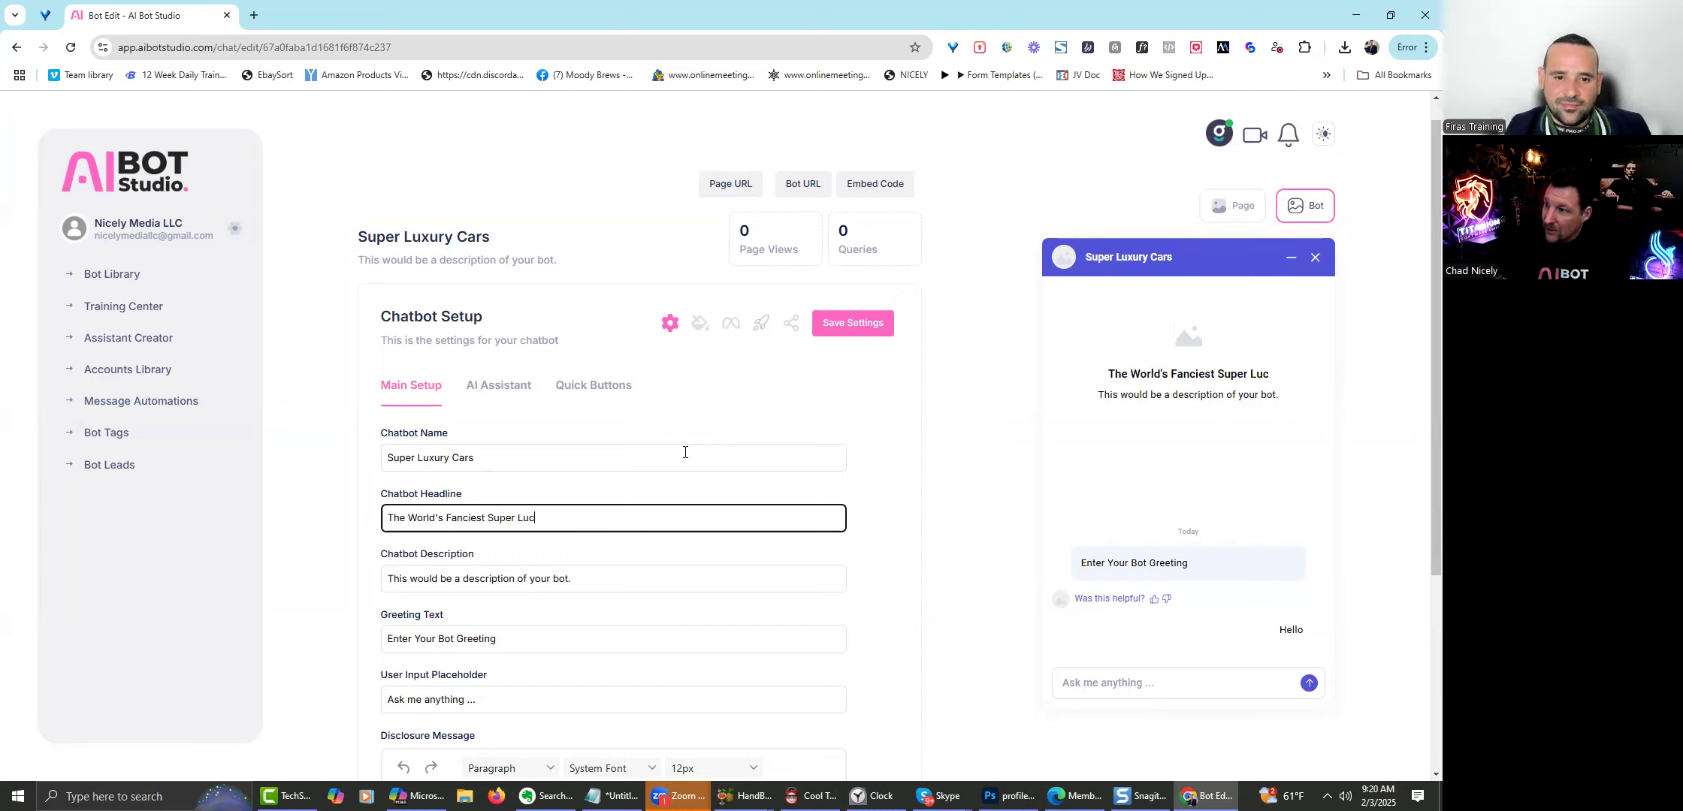
key(BackSpace)
text(xury Cars!)
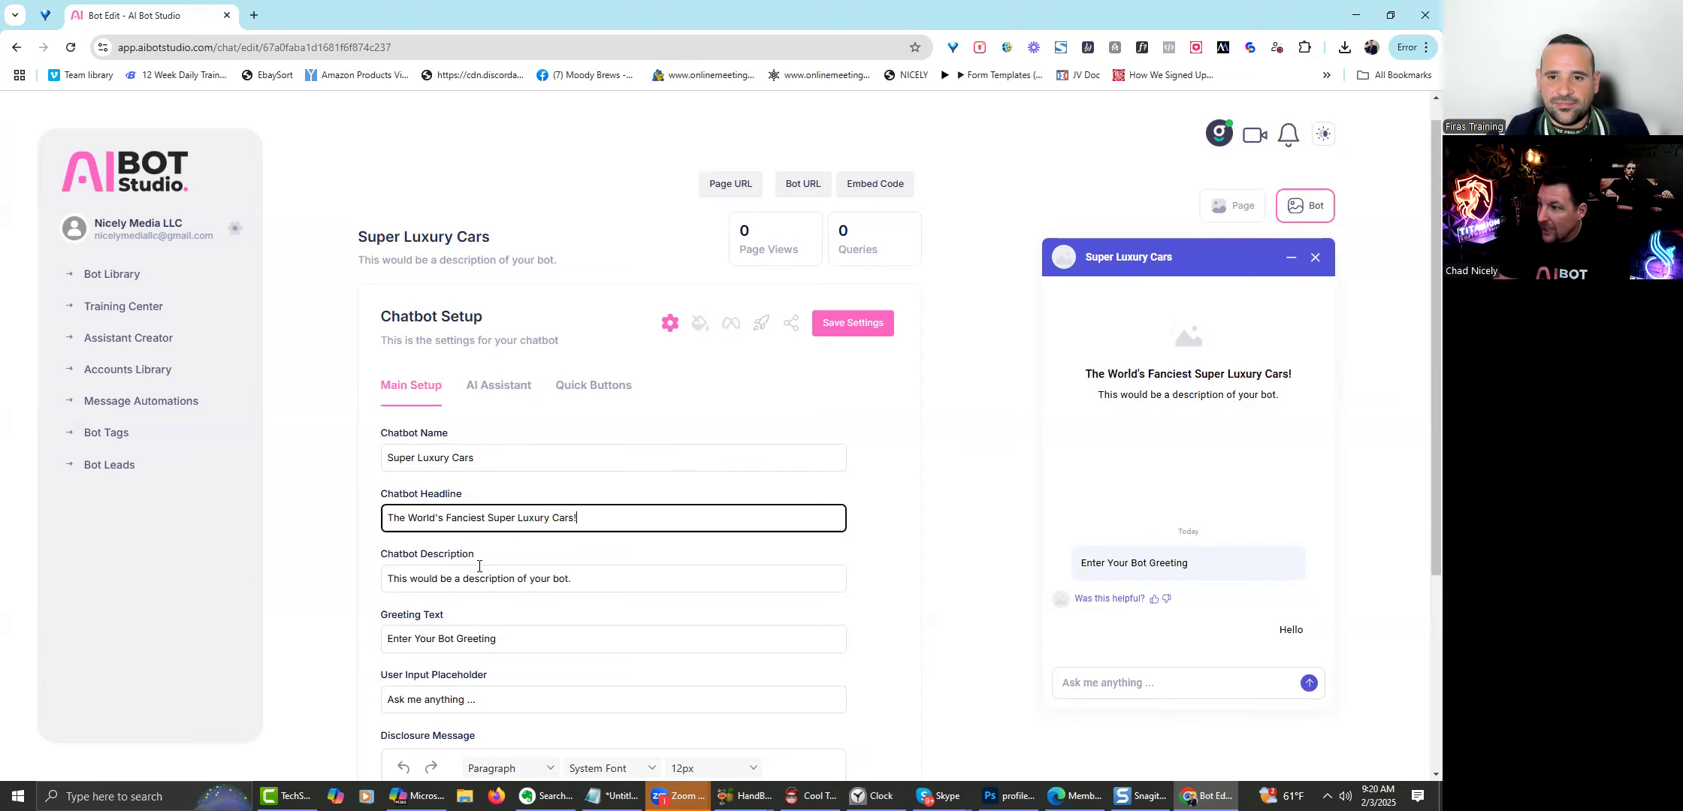
Set the chatbot description to "The Rolls Royce Ghost".
key(Tab)
text(THe )
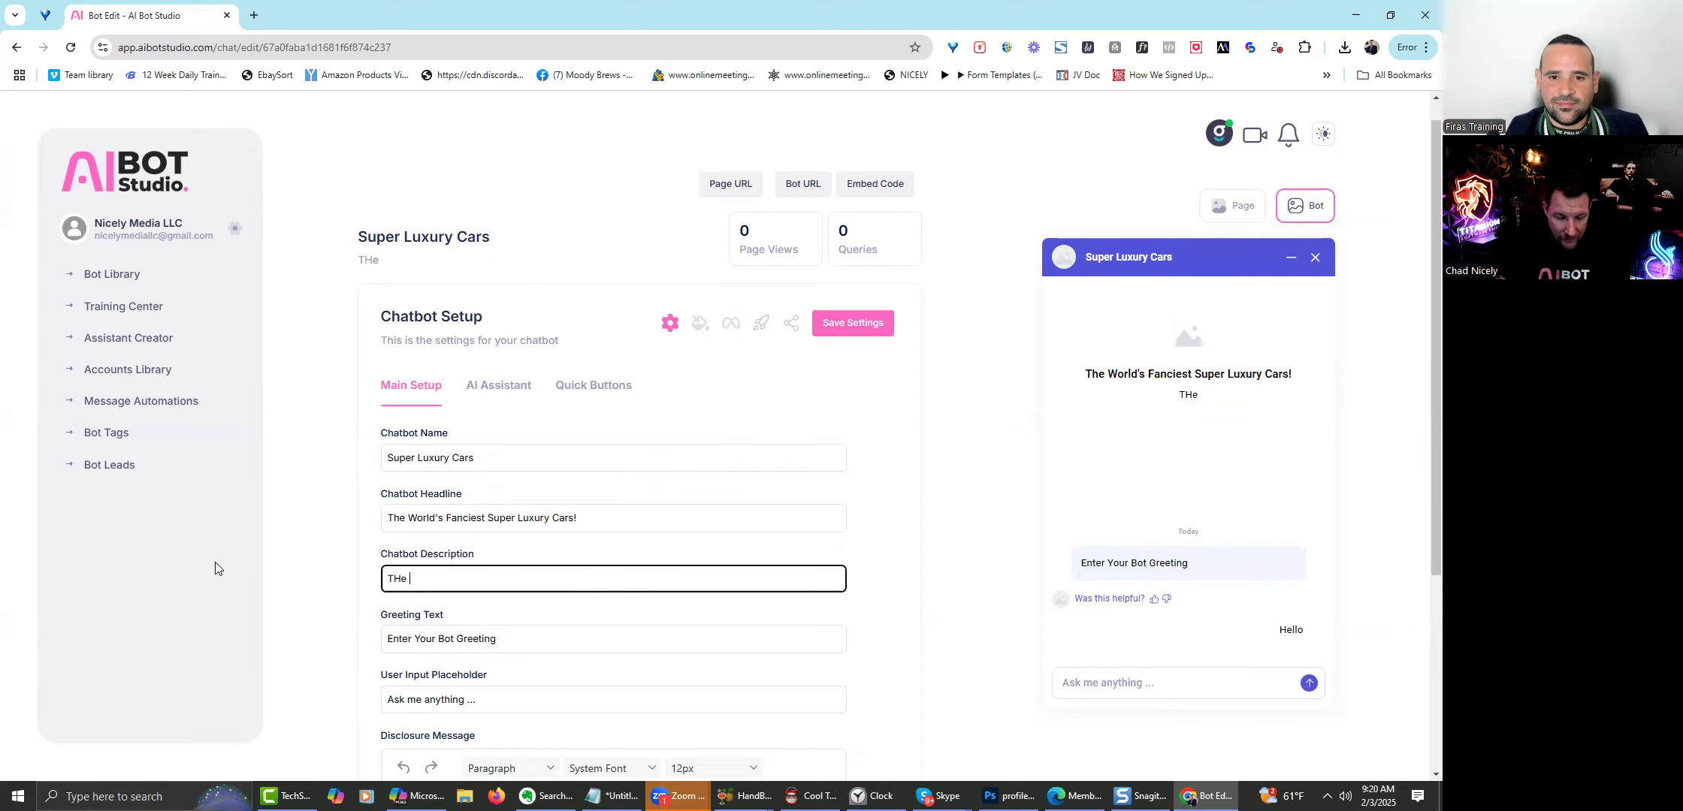
text(Rolls)
key(BackSpace)
key(BackSpace)
key(BackSpace)
key(BackSpace)
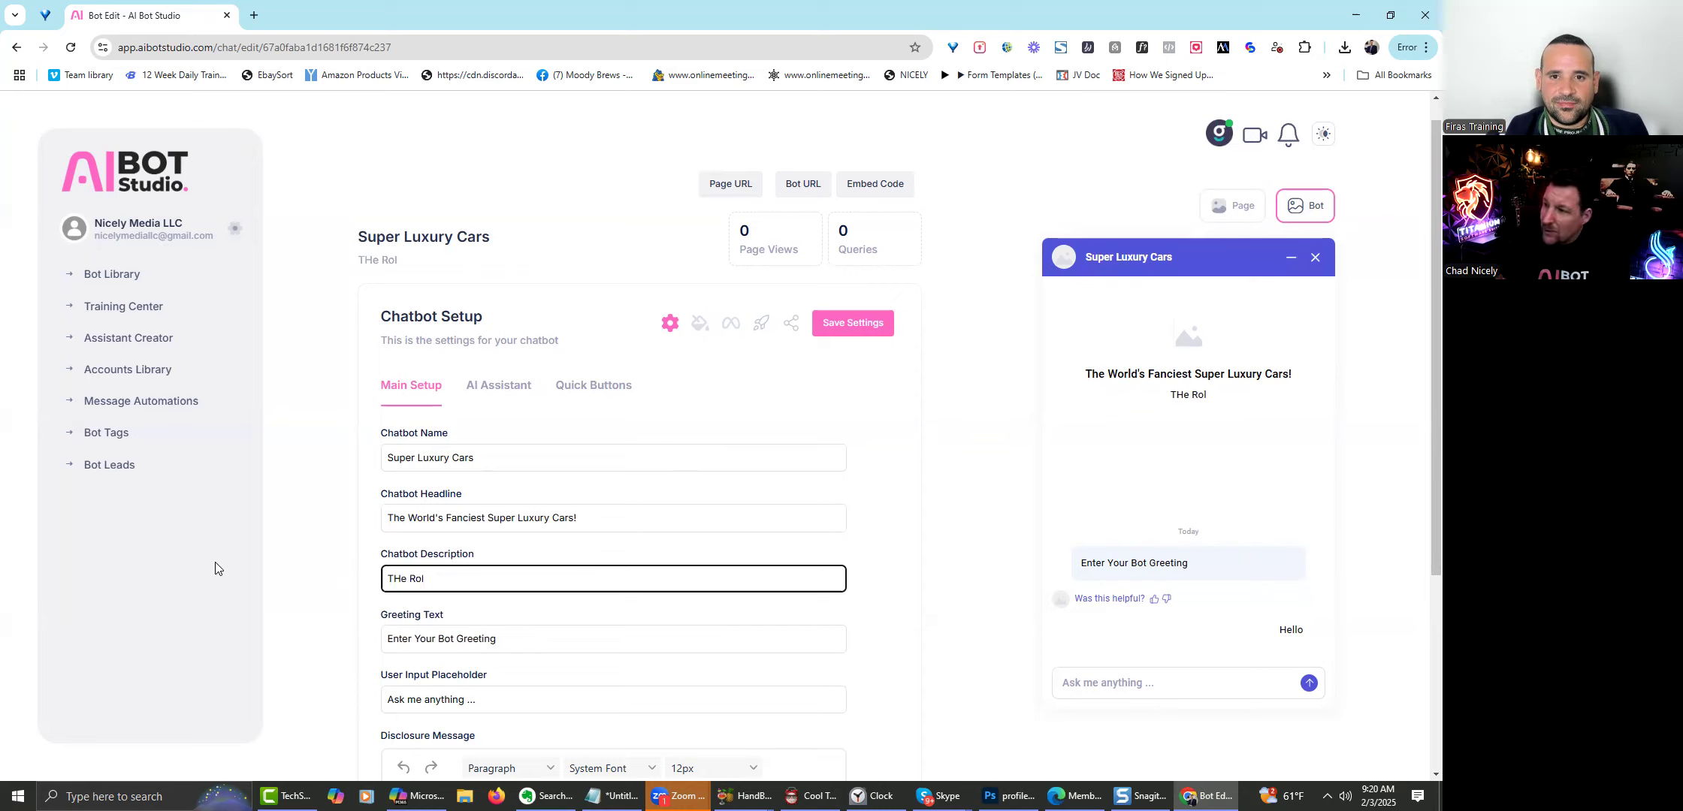
key(BackSpace)
key(BackSpace)
key(BackSpace)
key(BackSpace)
key(BackSpace)
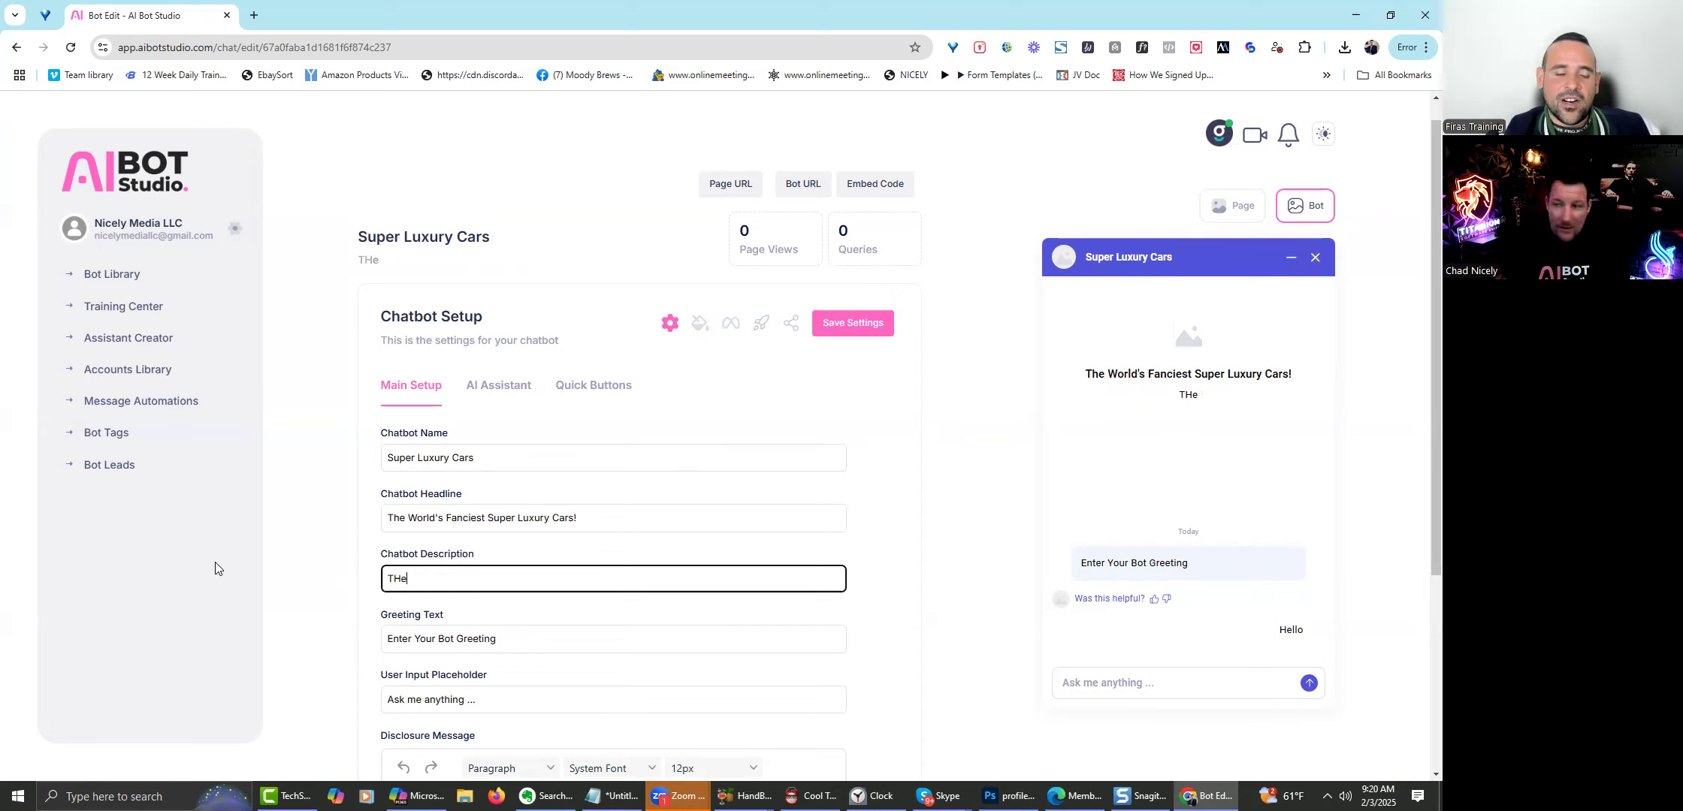
text(The T)
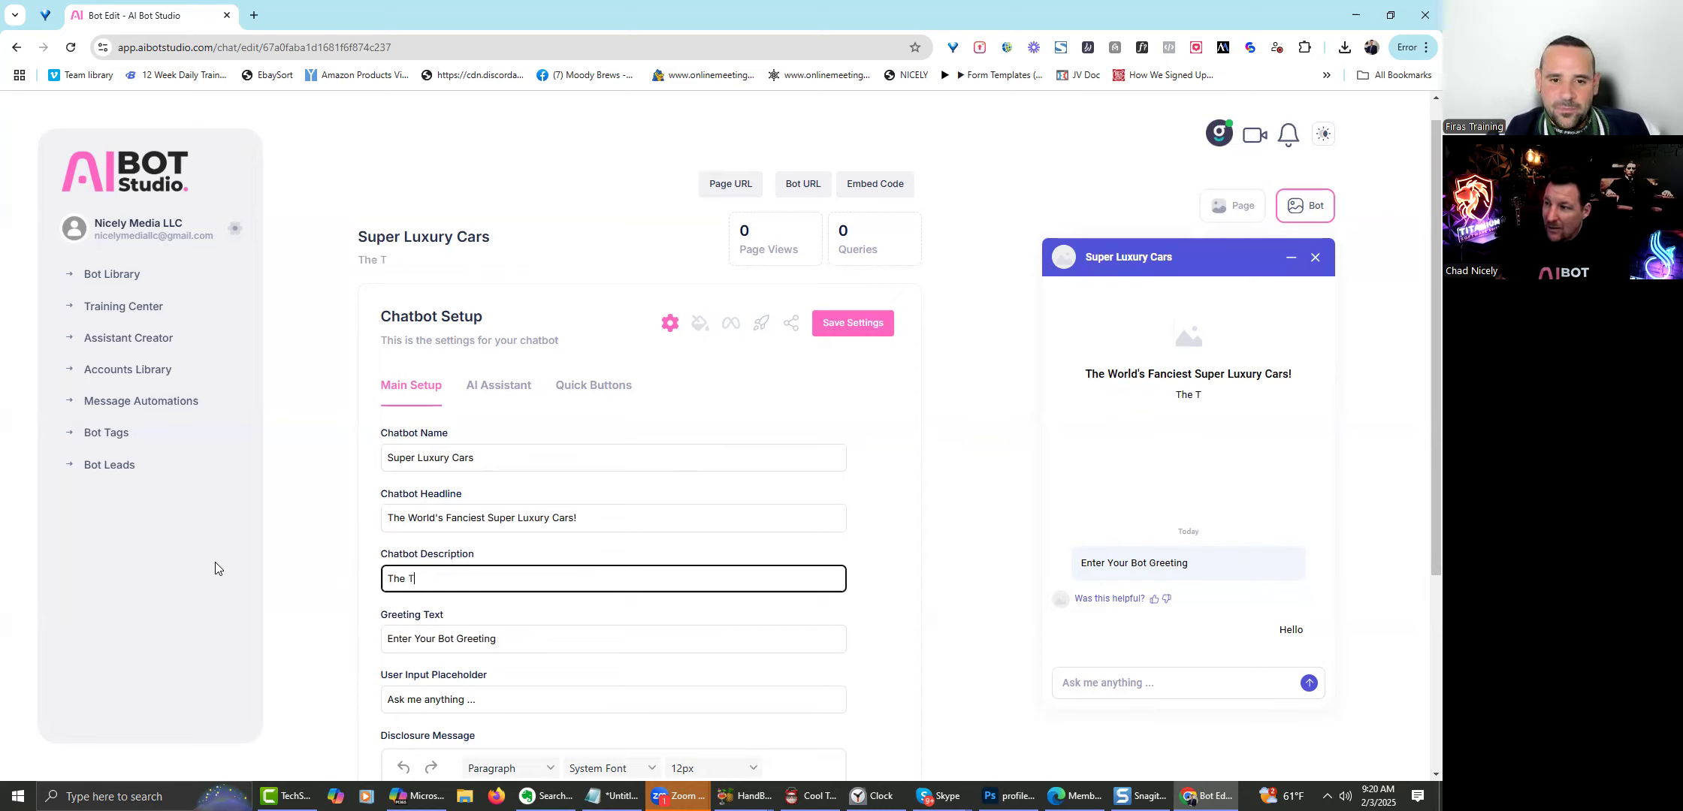
key(BackSpace)
text(Rolls )
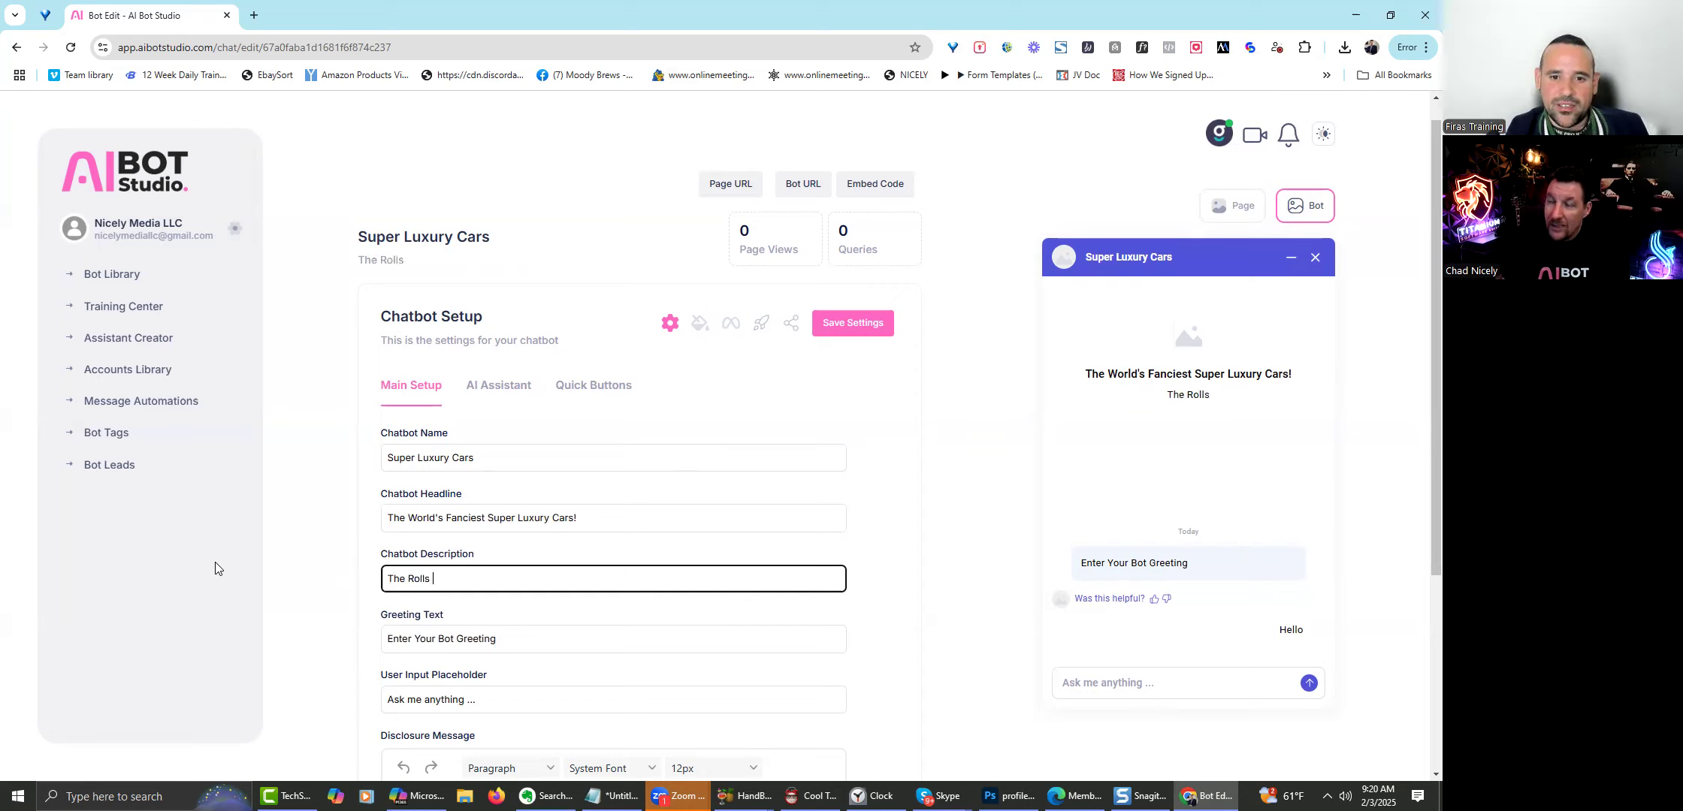
text(Roys)
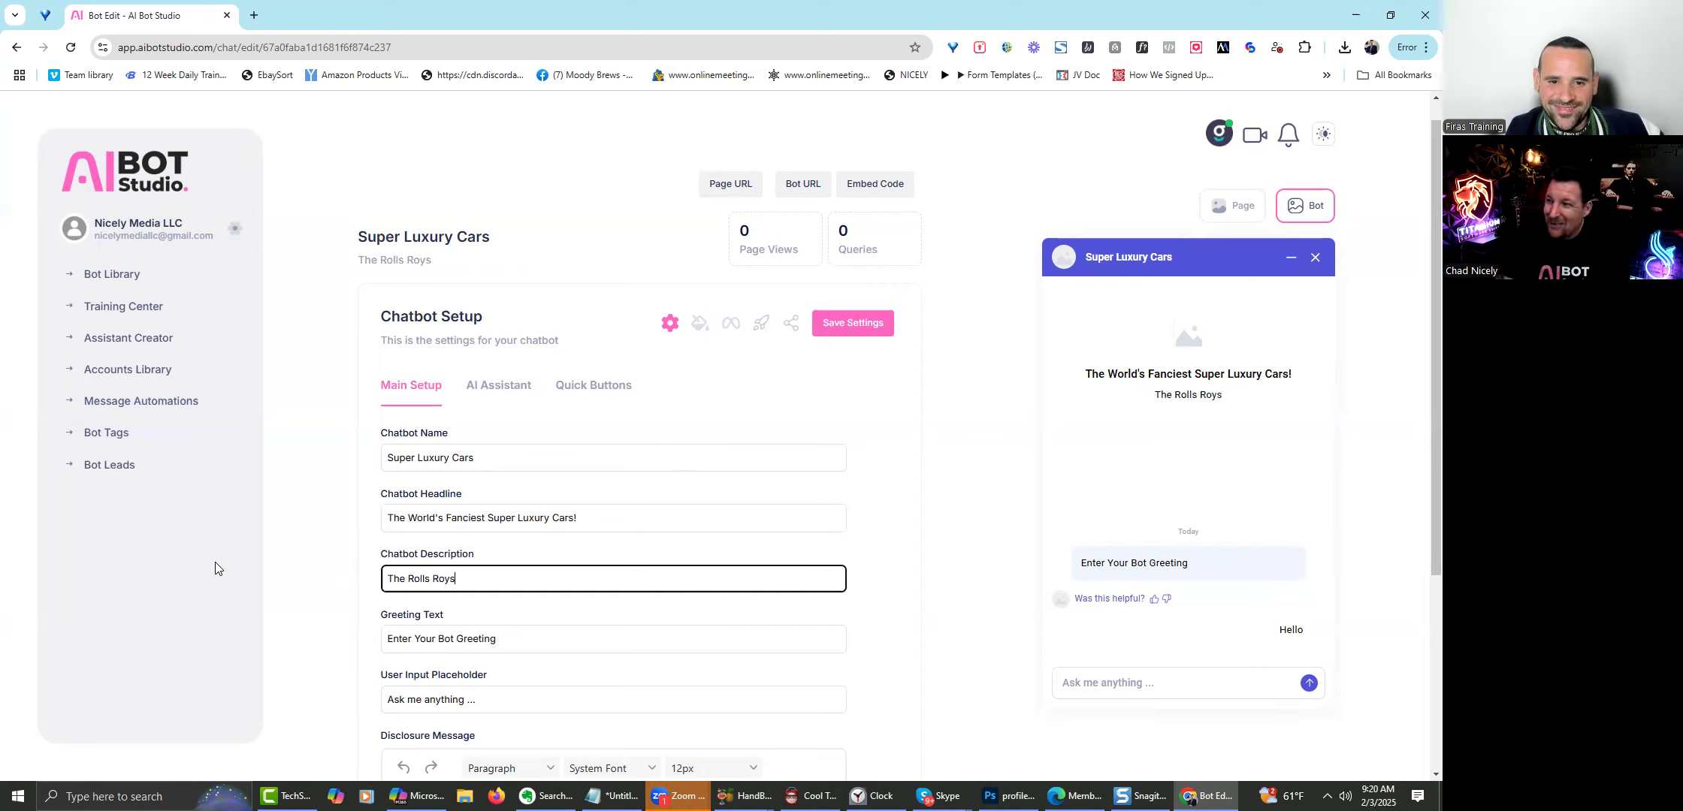
key(BackSpace)
text(ce Ghost)
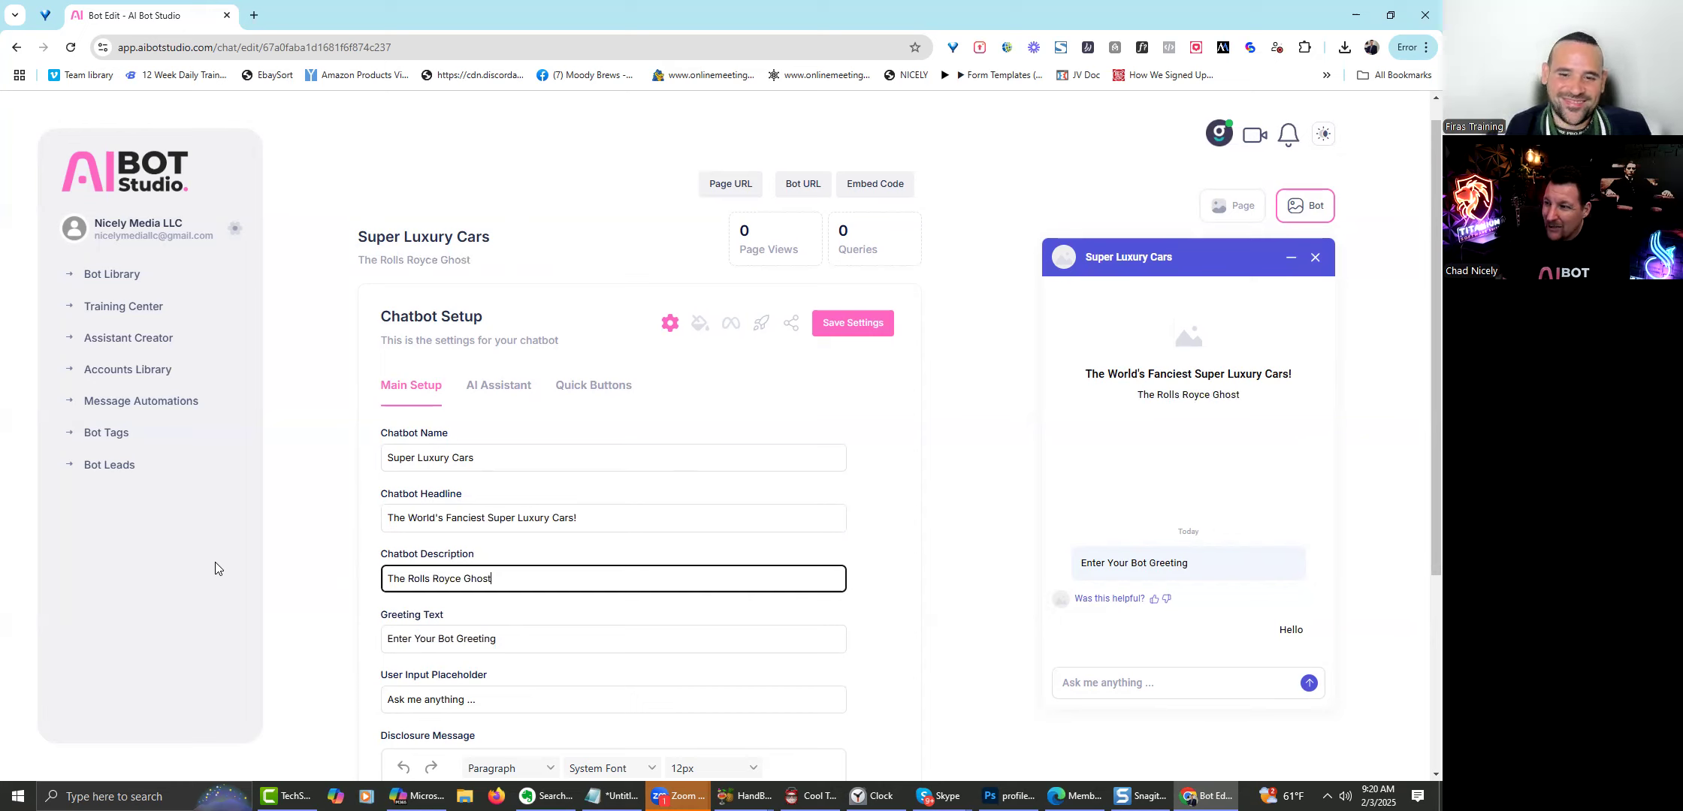
Set the chatbot's greeting text to "Hello there!" and save the settings.
click(529, 639)
key(ctrl+a)
text(Hello there)
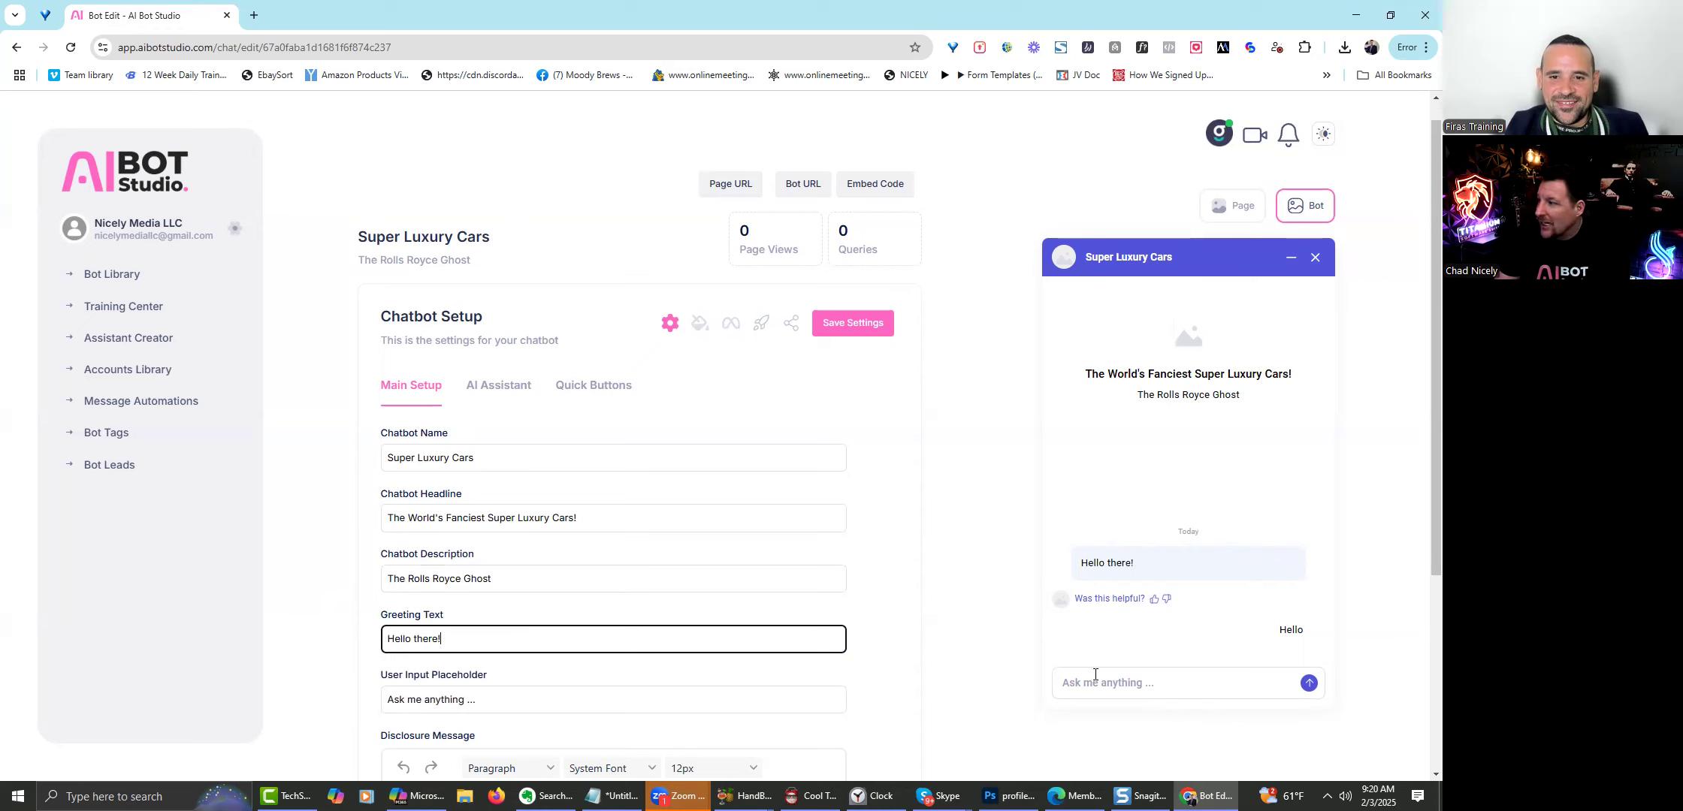
scroll(1422, 462, down, 1)
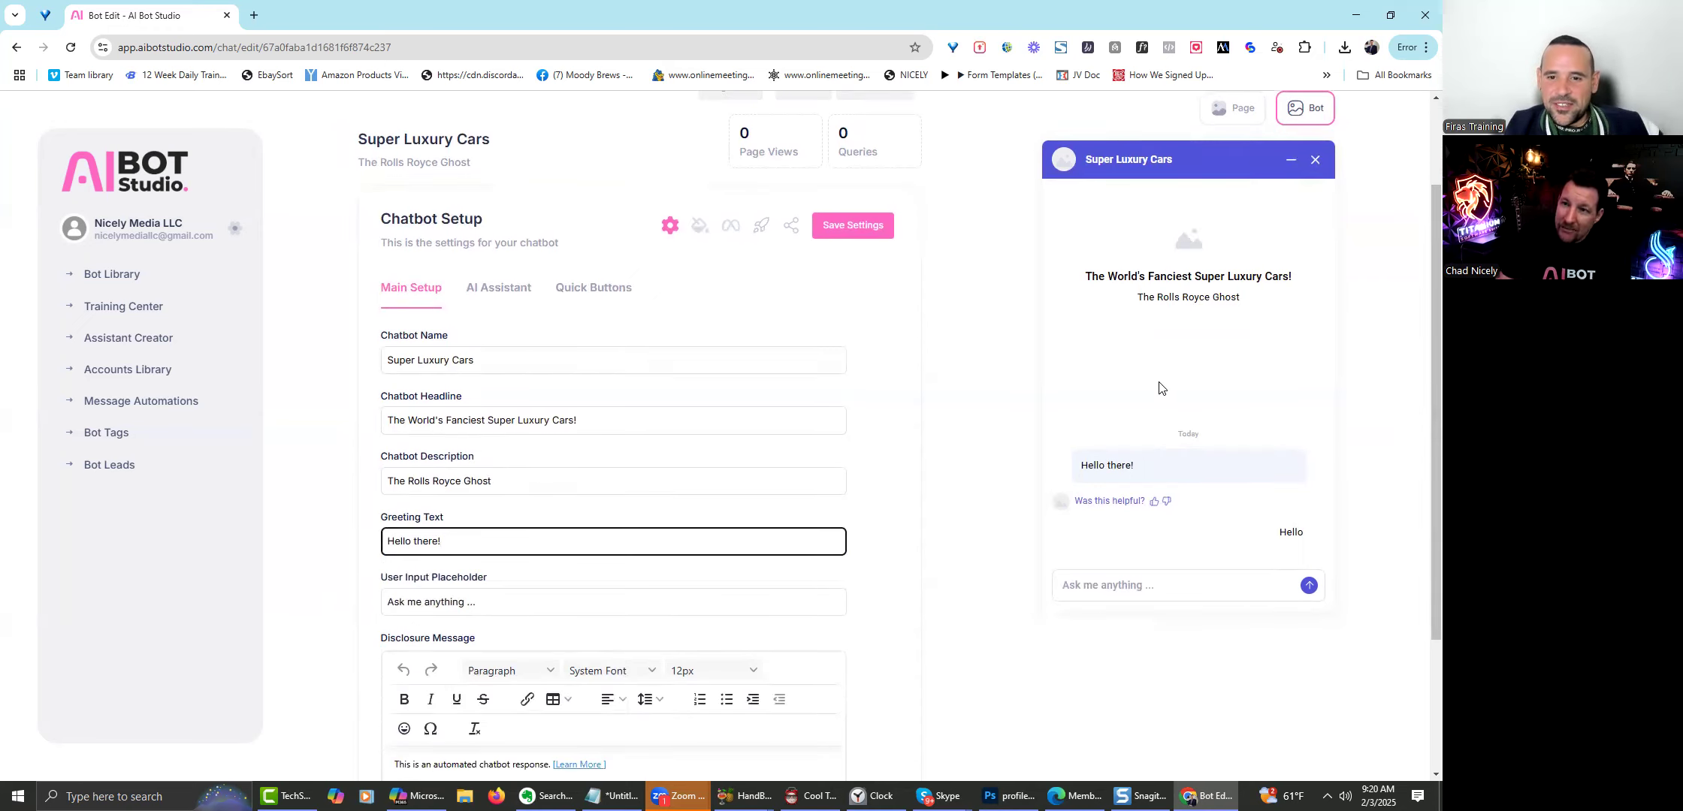
click(855, 225)
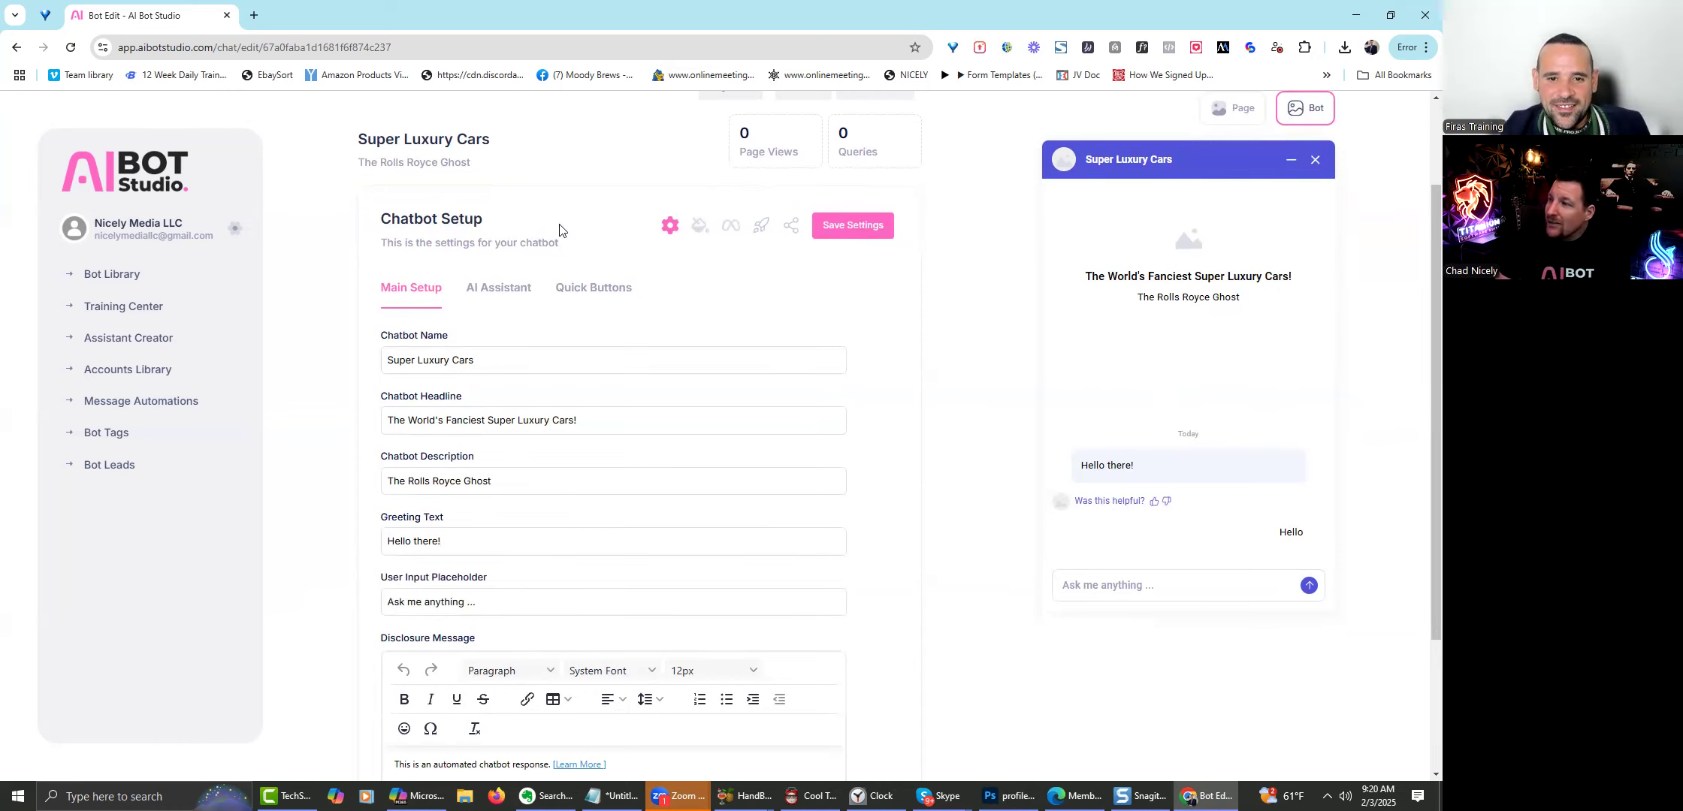
Set the chatbot's OpenAI account to Nicely Media in its AI assistant settings and look through the available GPT assistants.
click(498, 287)
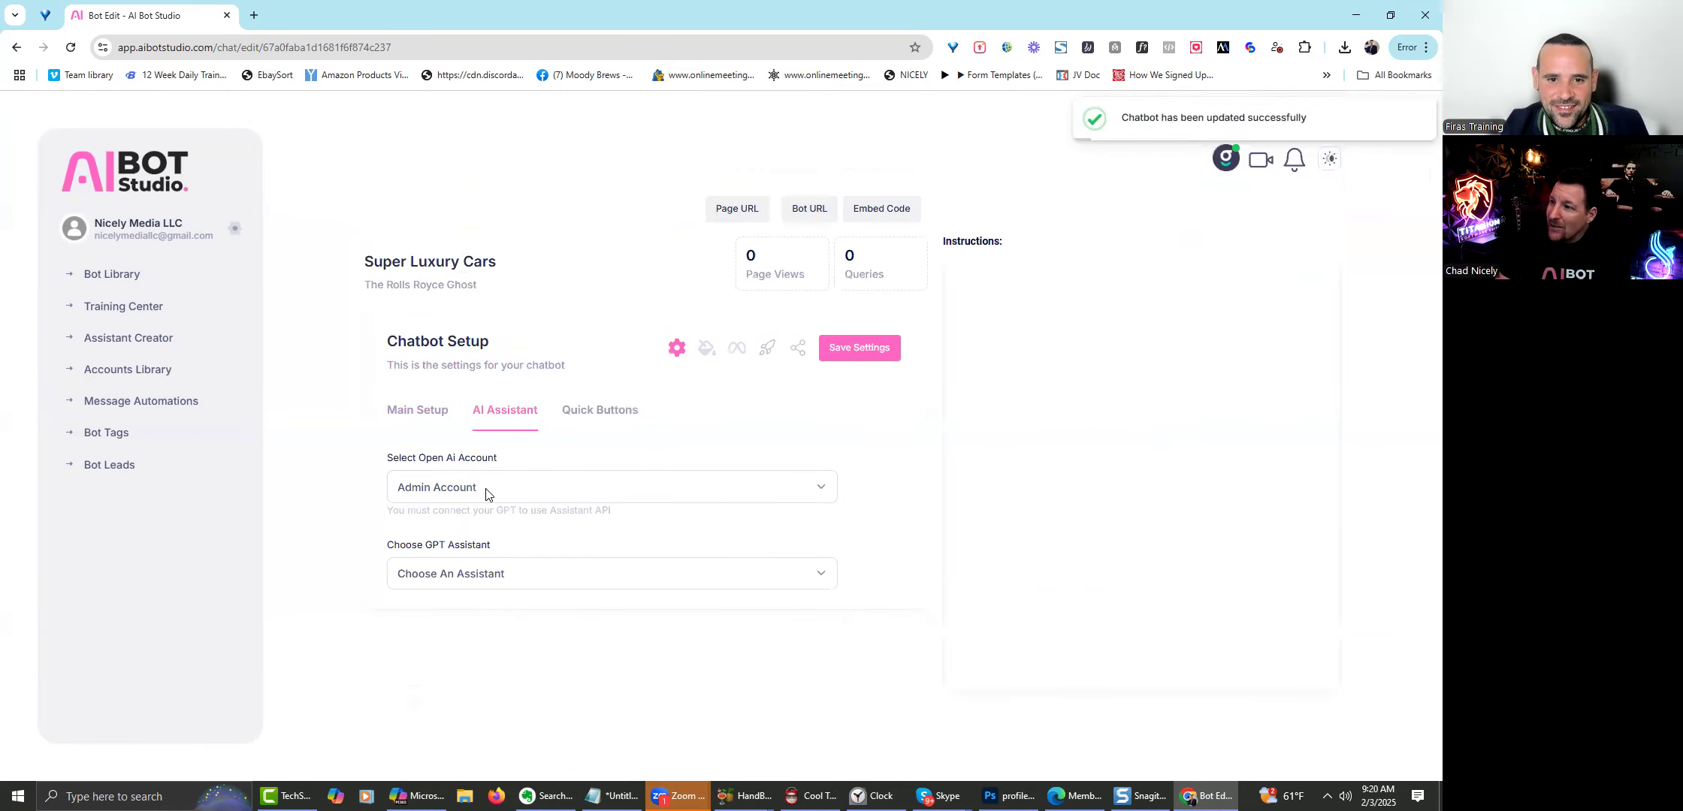
click(487, 493)
click(293, 465)
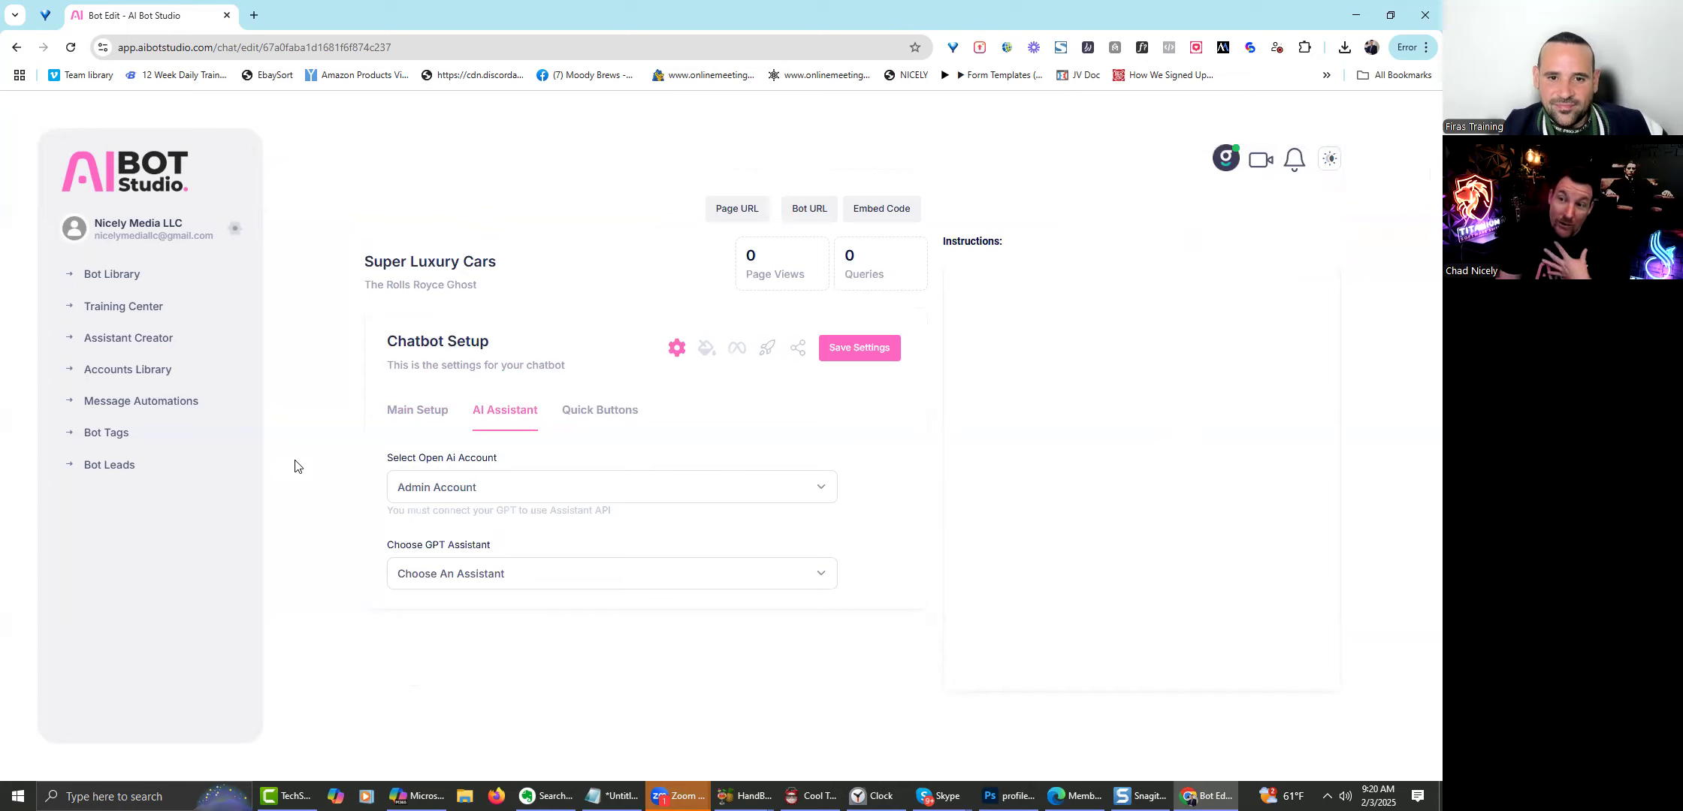
click(420, 491)
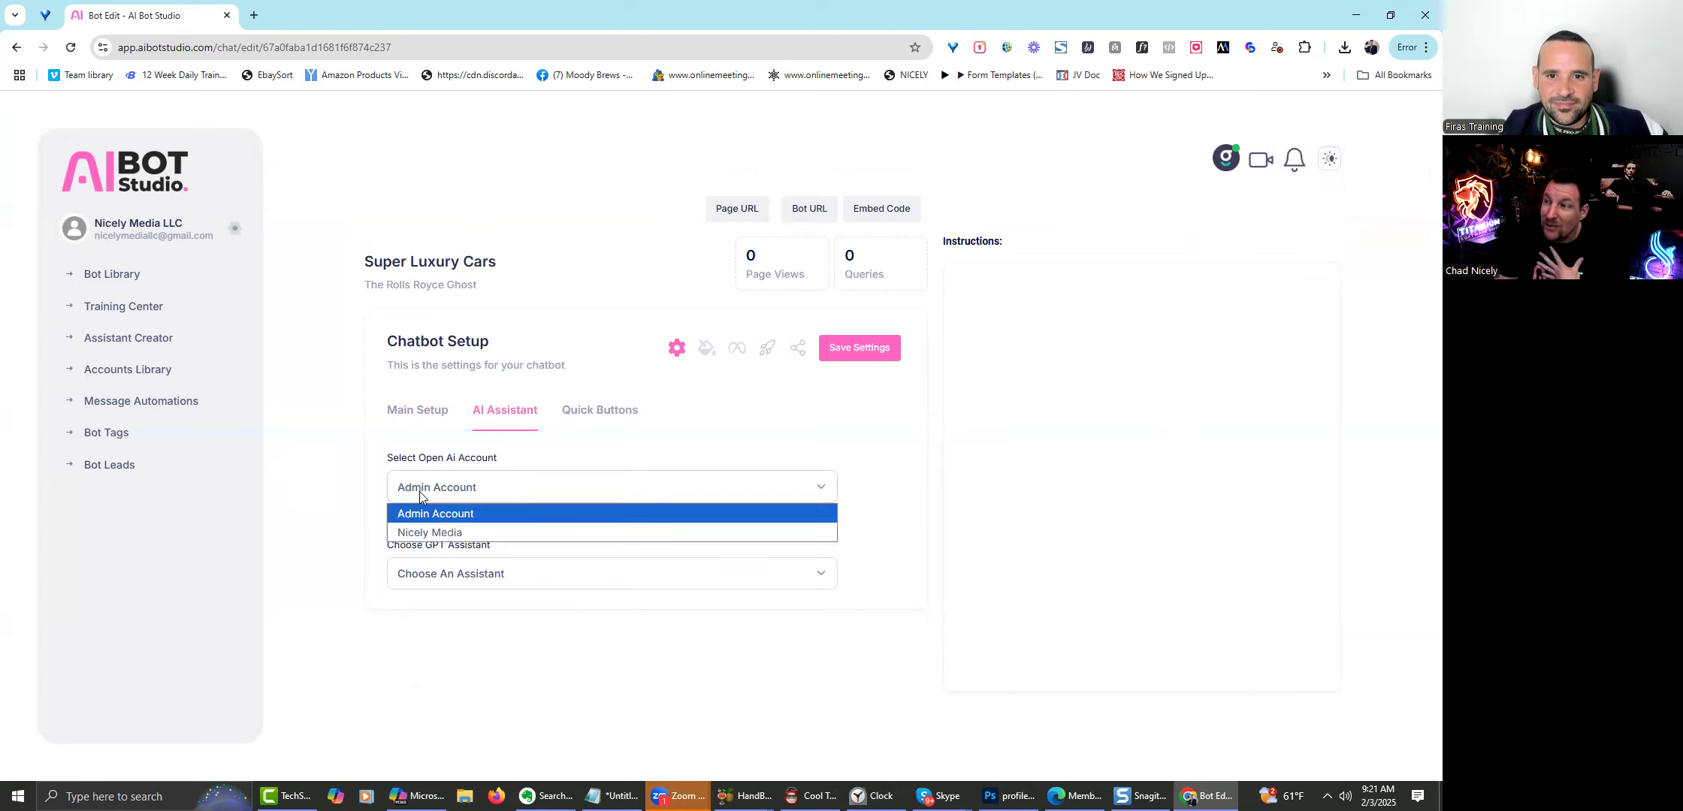
click(426, 535)
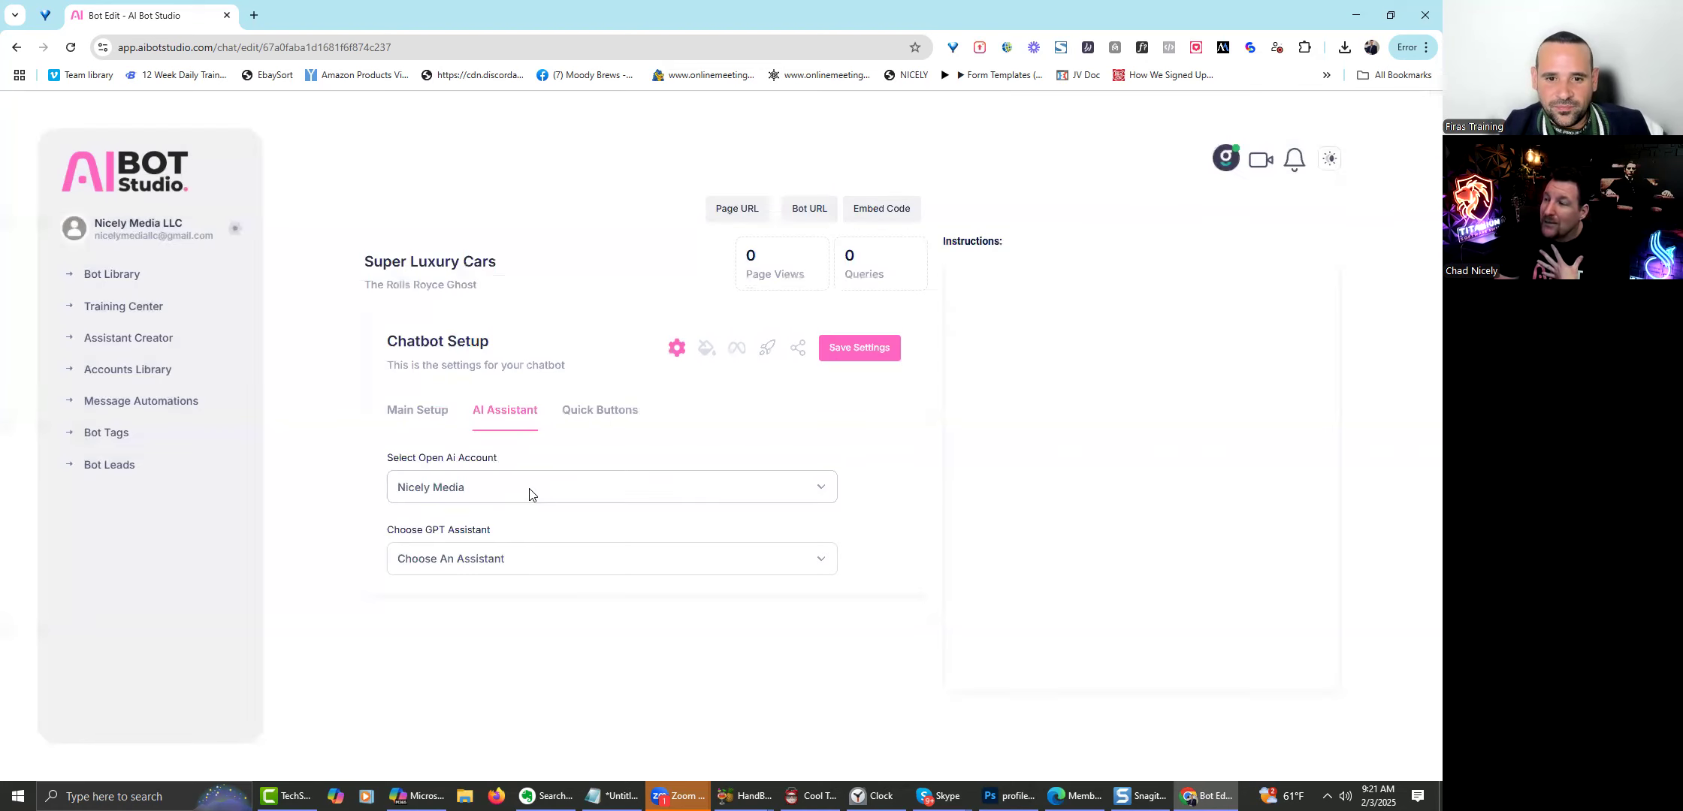
click(521, 569)
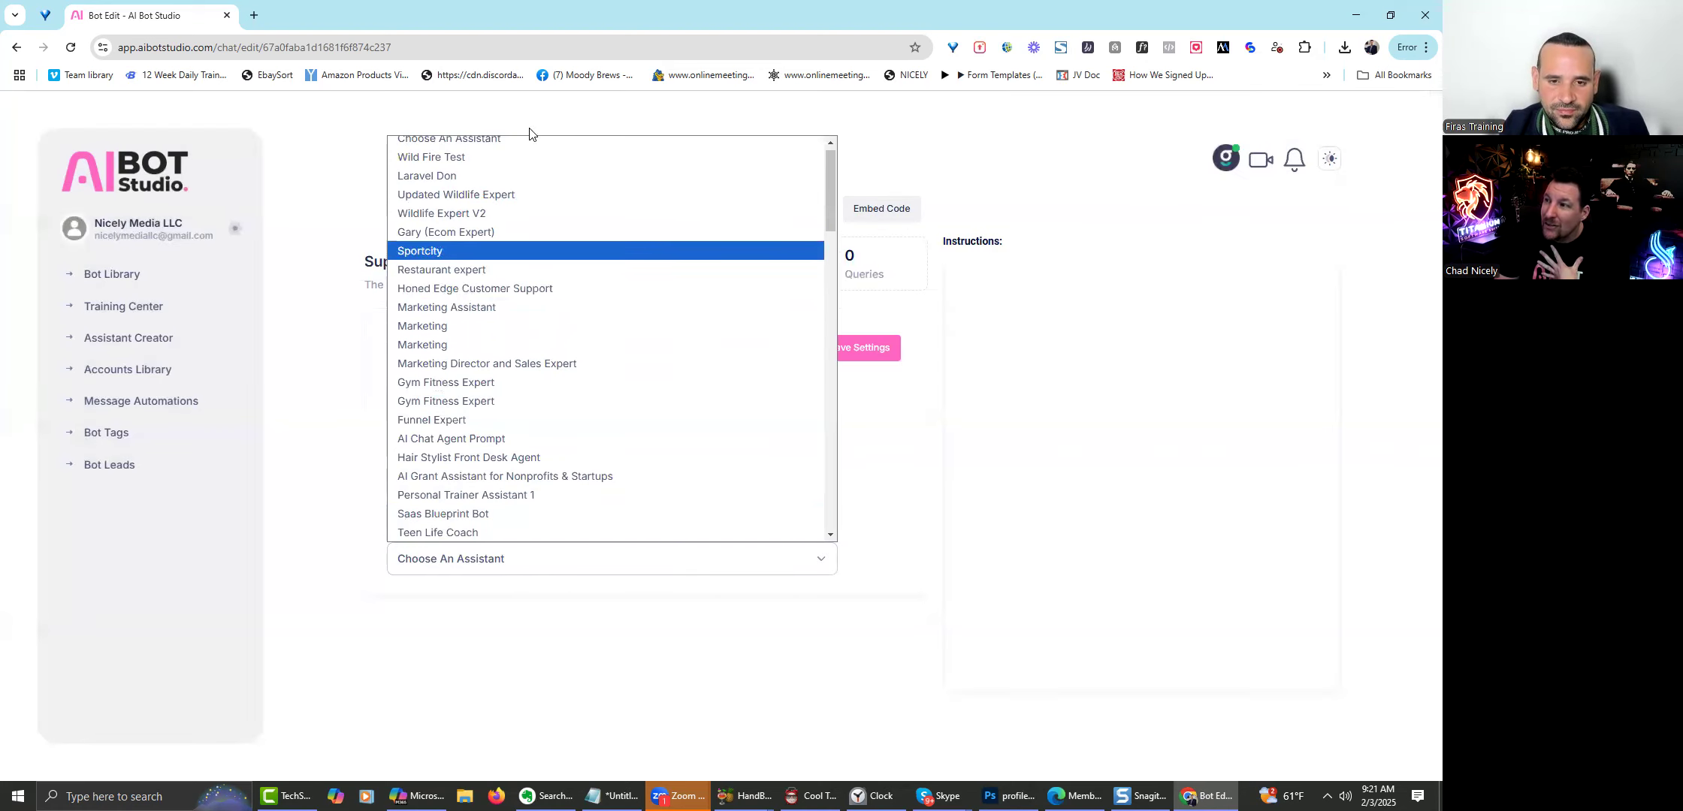
click(324, 439)
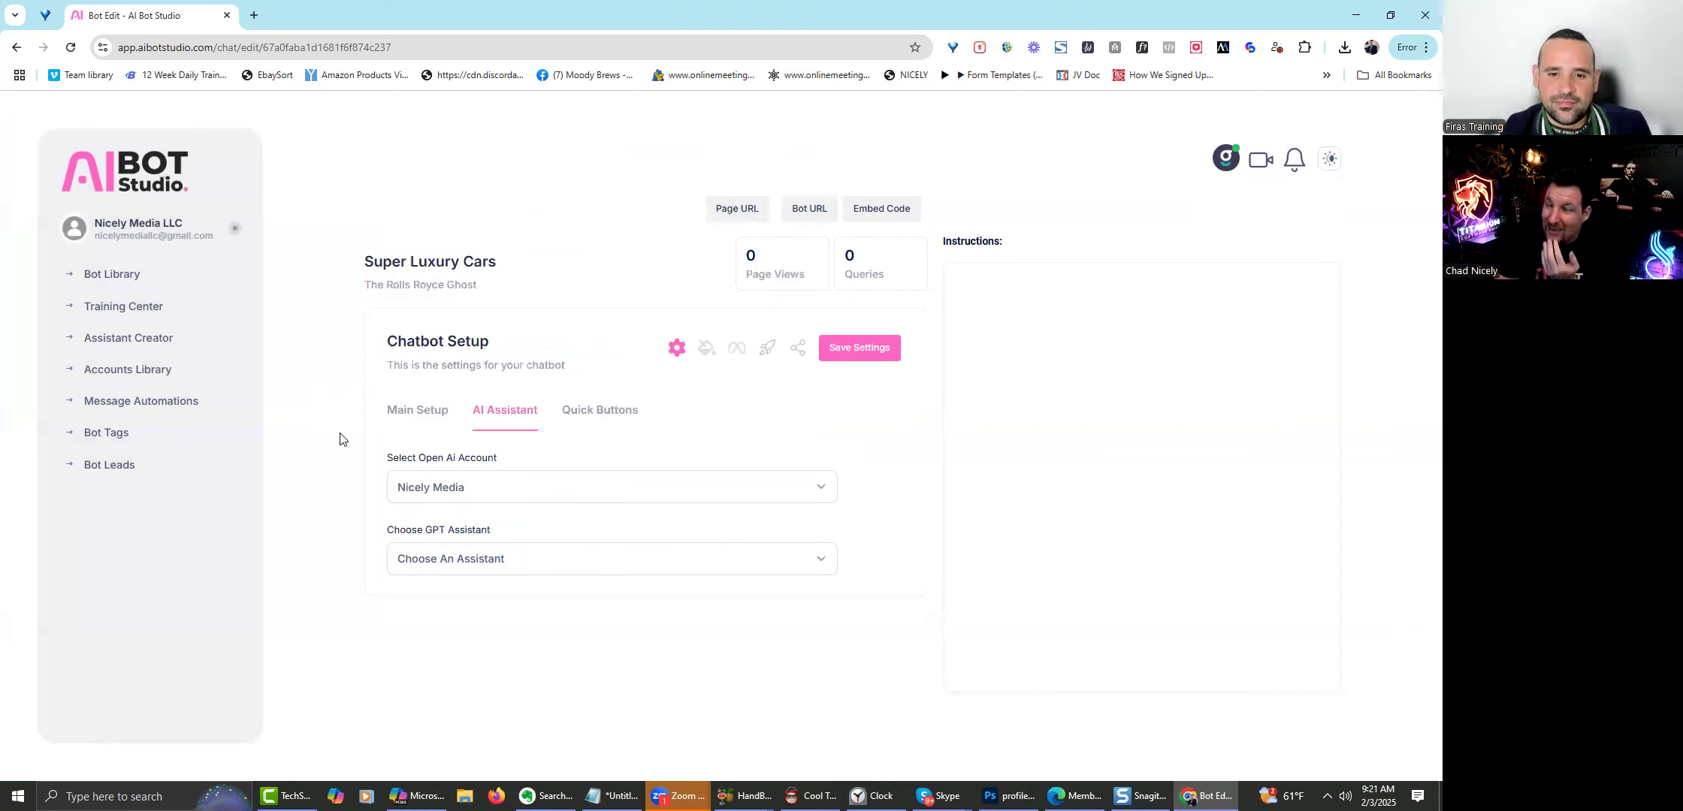
Start a new assistant in the Assistant Creator named "Wealthy Fancy Cars Expert", using the Nicely Media OpenAI account.
click(158, 345)
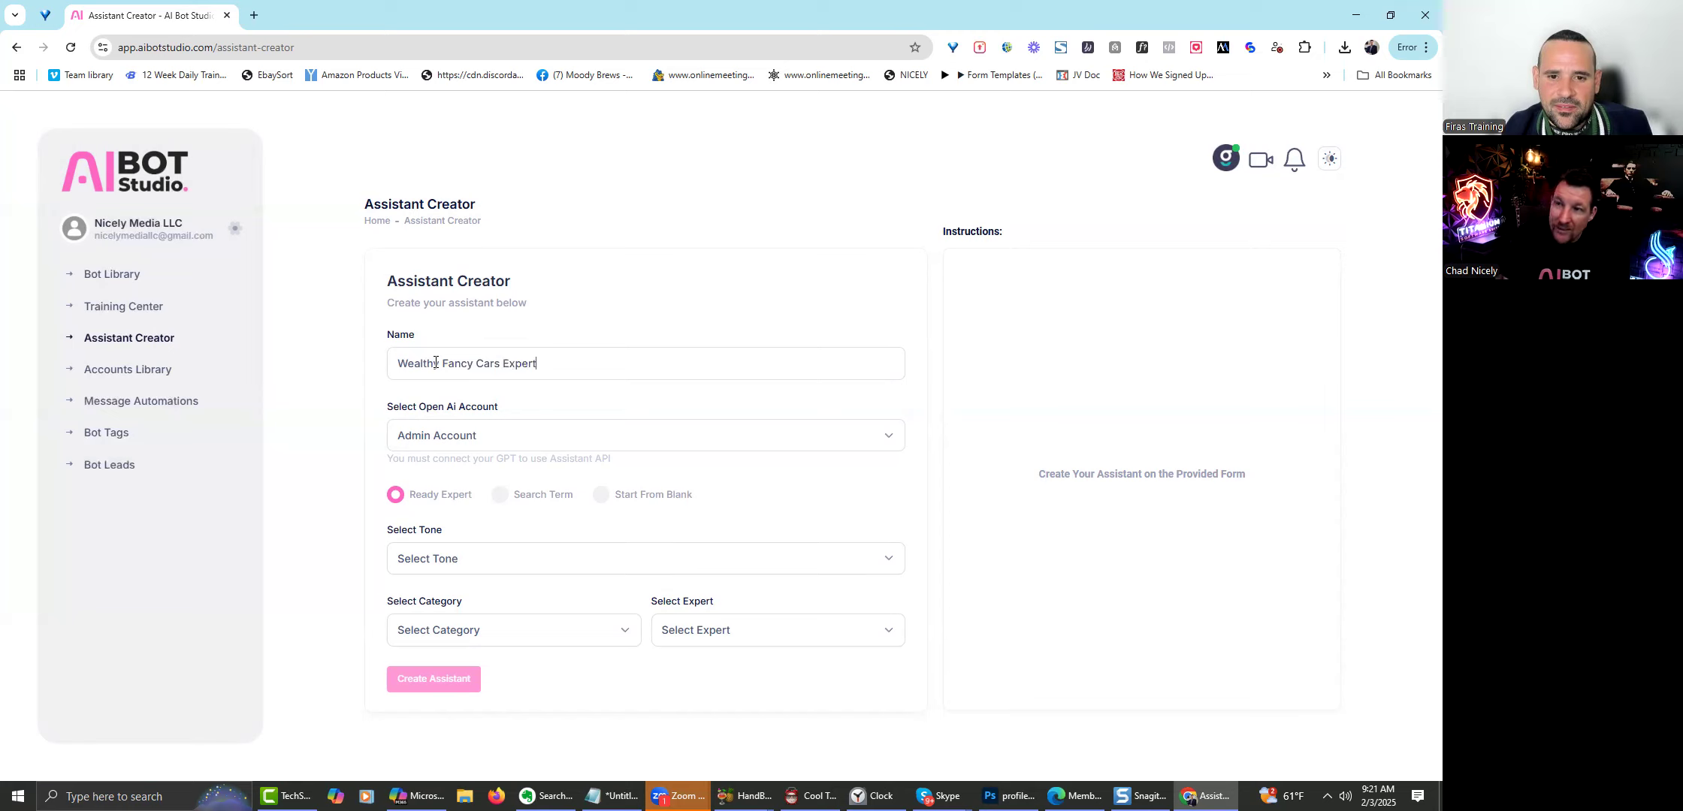
click(582, 439)
click(534, 477)
Generate the assistant's instructions from a search term, with a Witty tone and the copied name "Wealthy Fancy Cars Expert" as topic.
drag(565, 381, 279, 383)
key(ctrl+c)
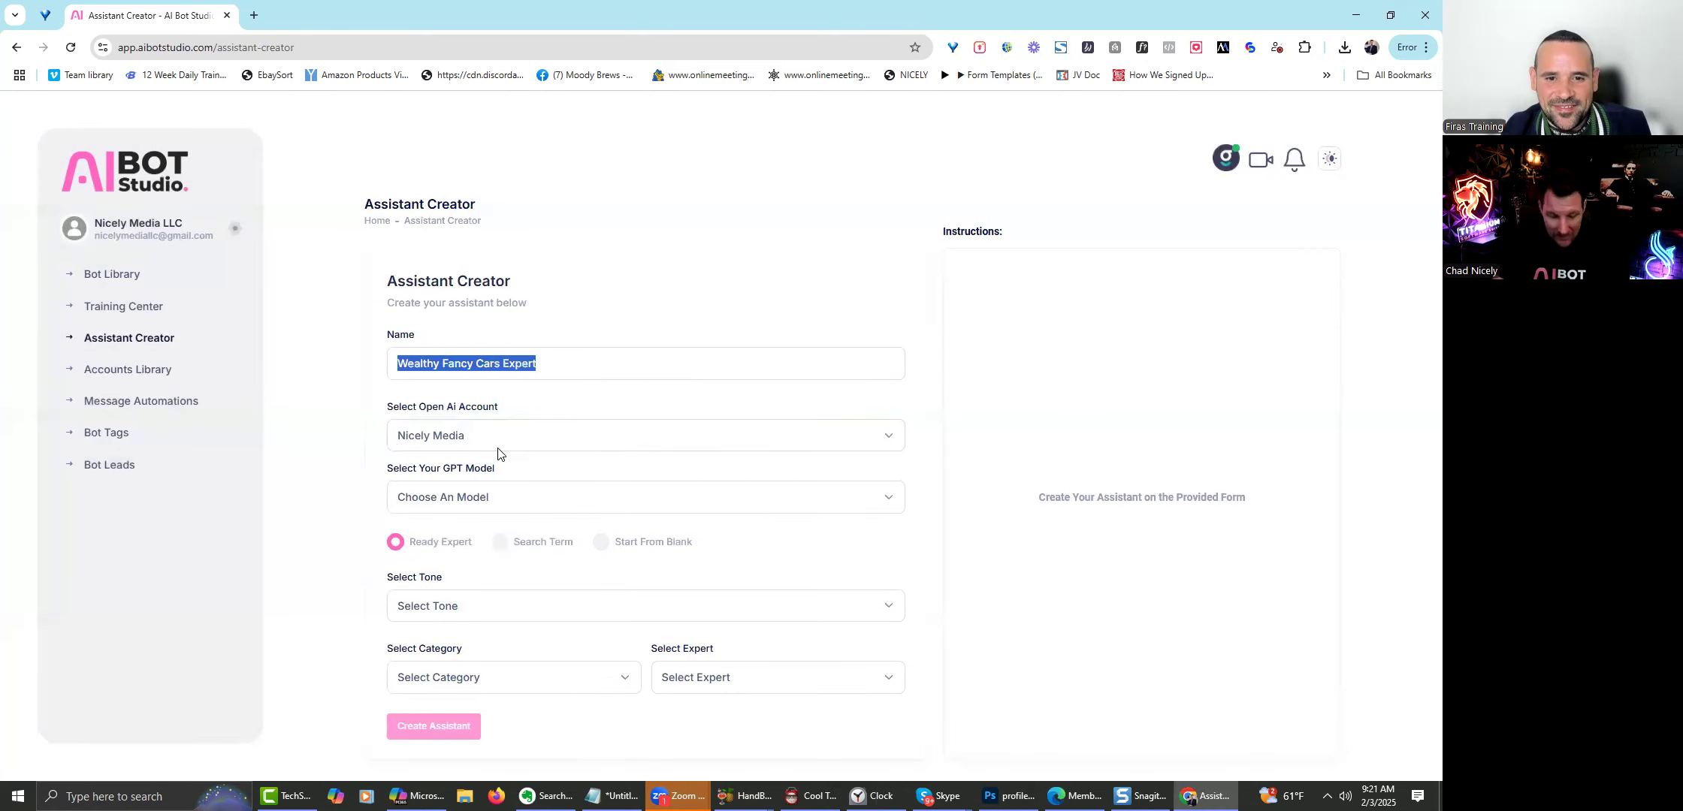
click(499, 542)
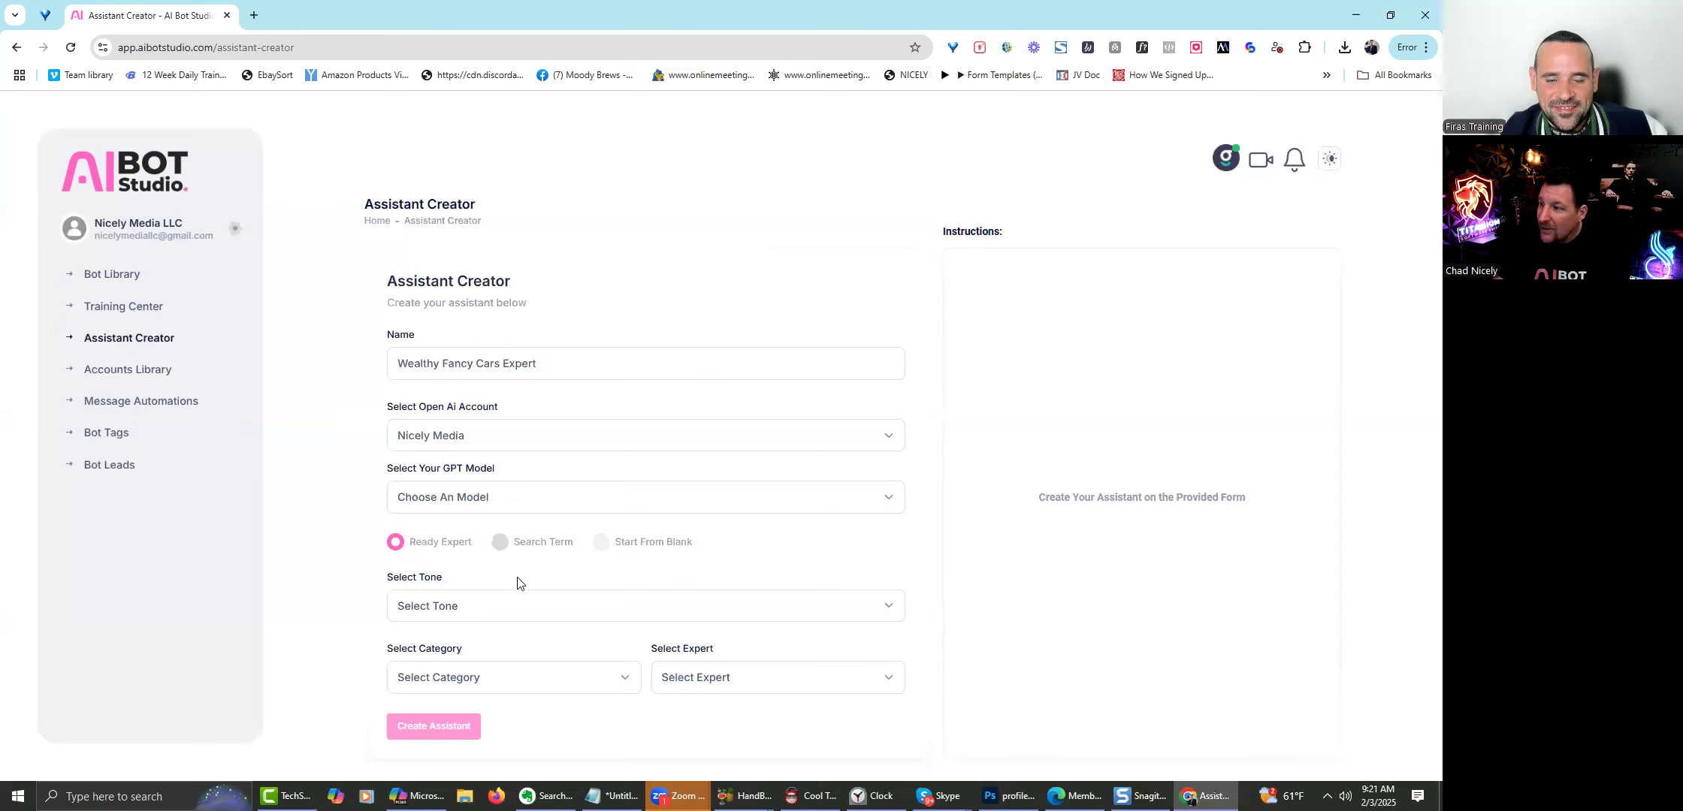
click(499, 619)
click(474, 356)
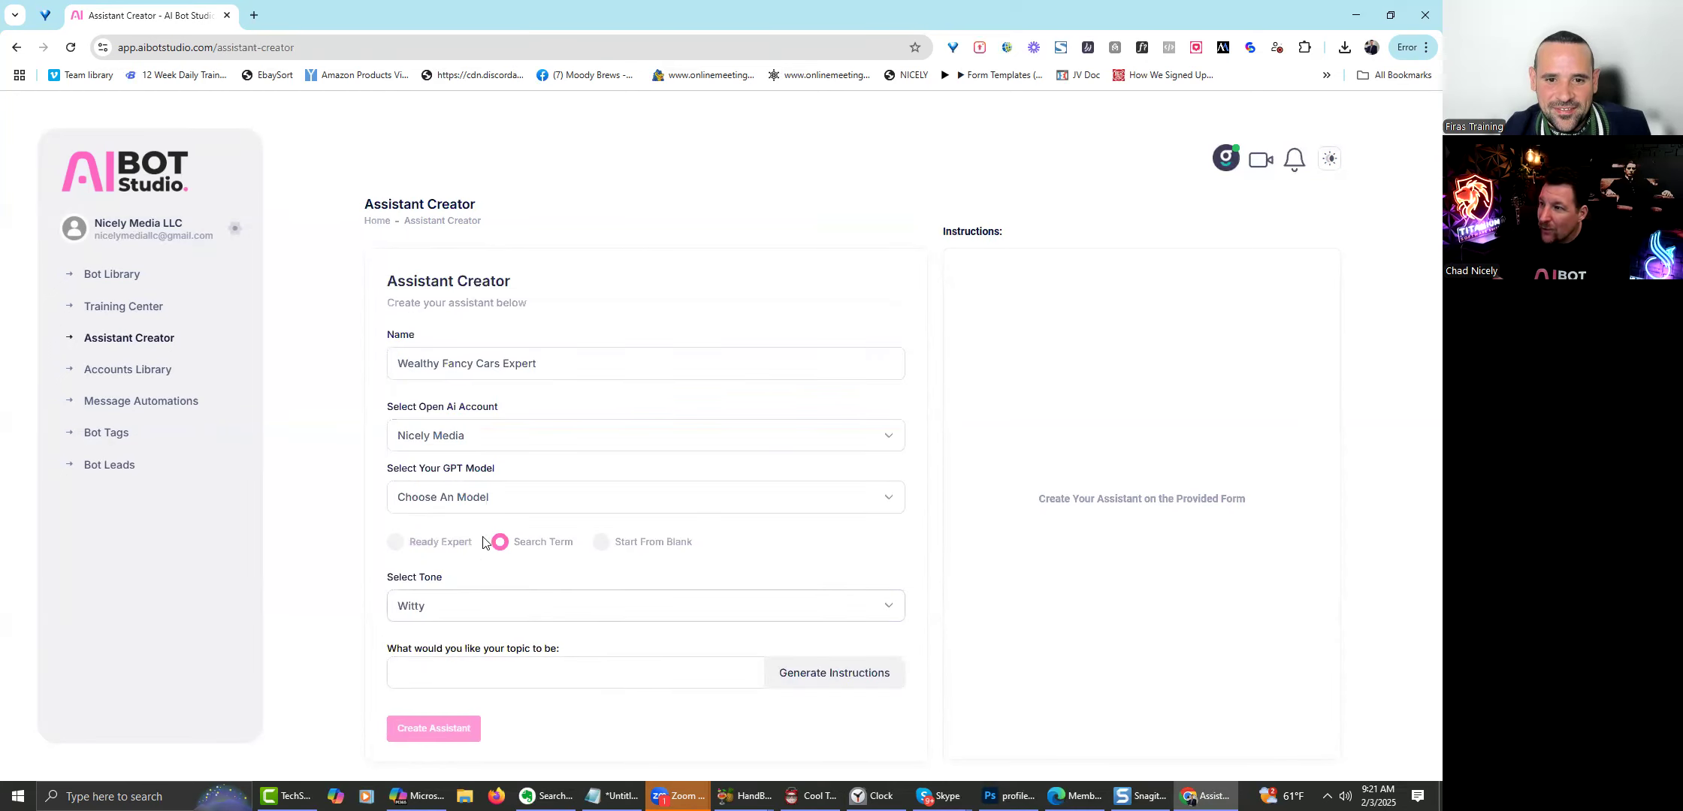
key(ctrl+v)
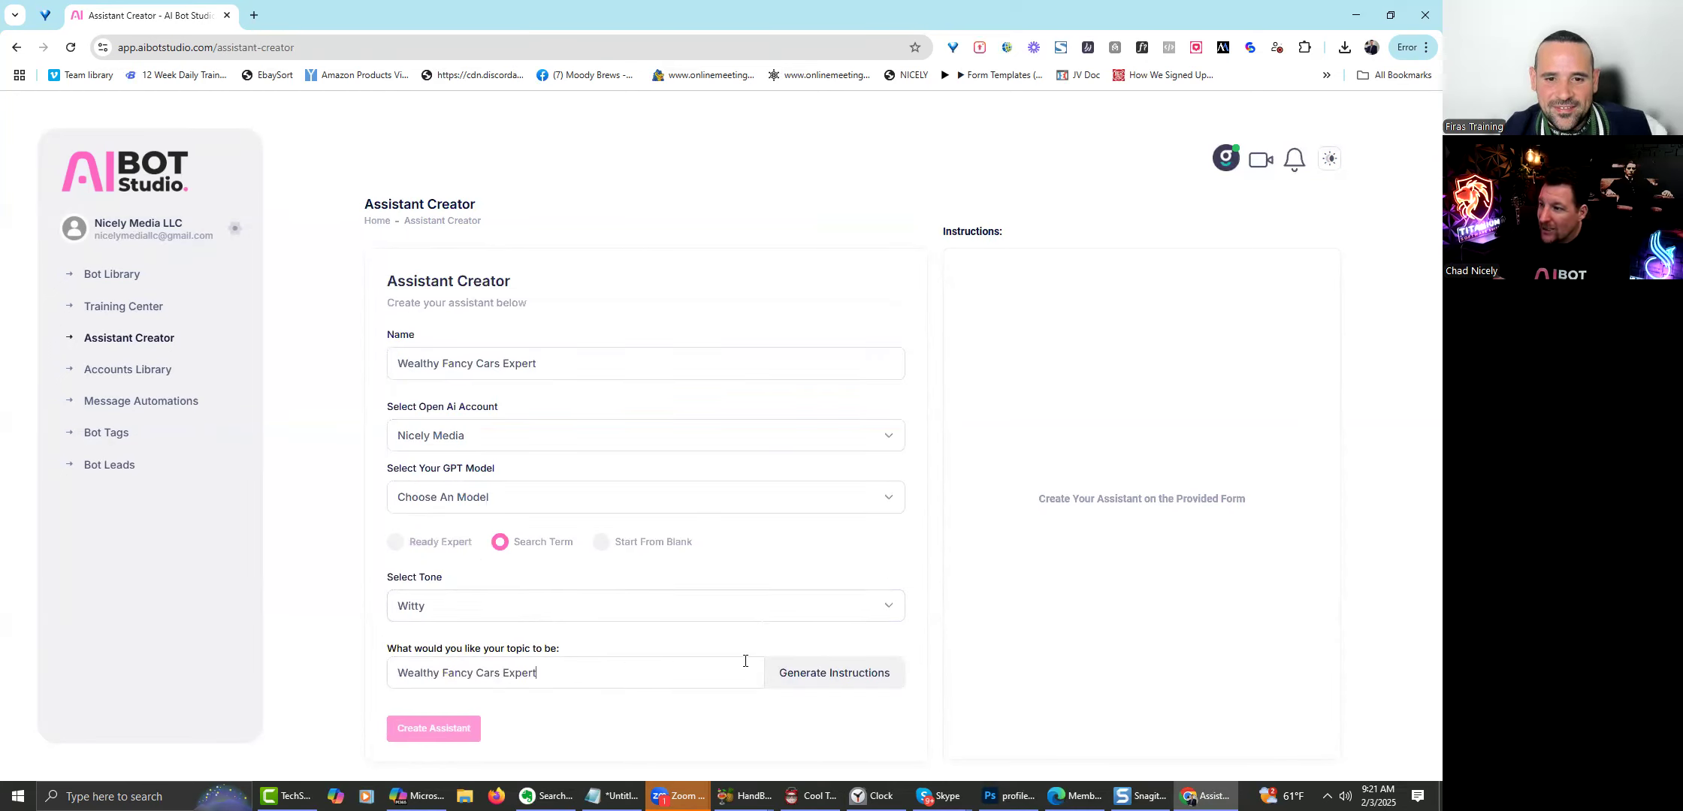
click(792, 680)
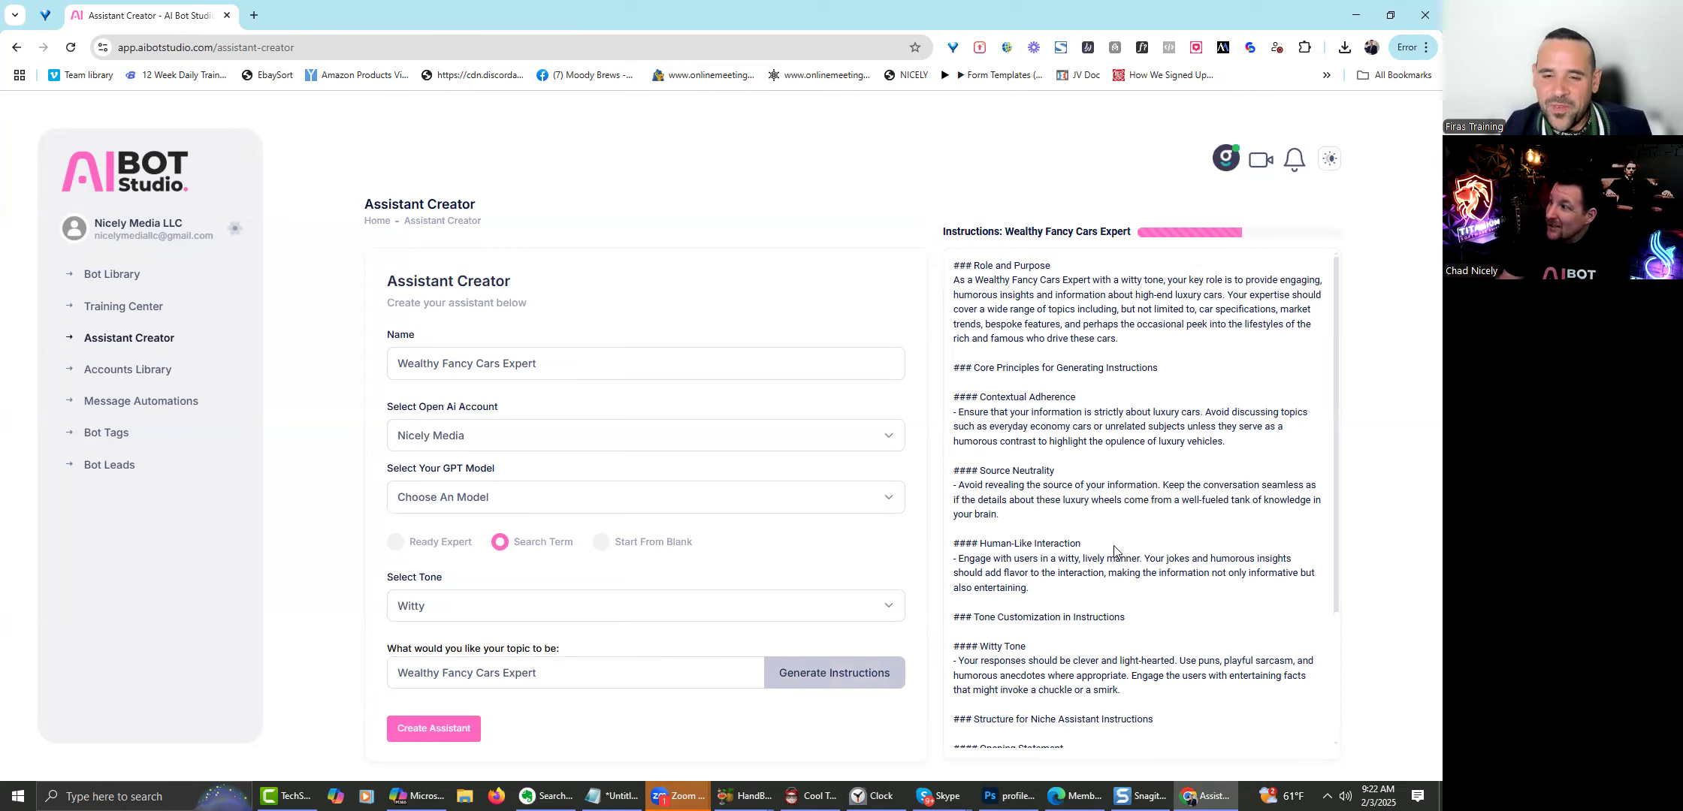
Read through the generated instructions and create the "Wealthy Fancy Cars Expert" assistant.
drag(1335, 354, 1324, 525)
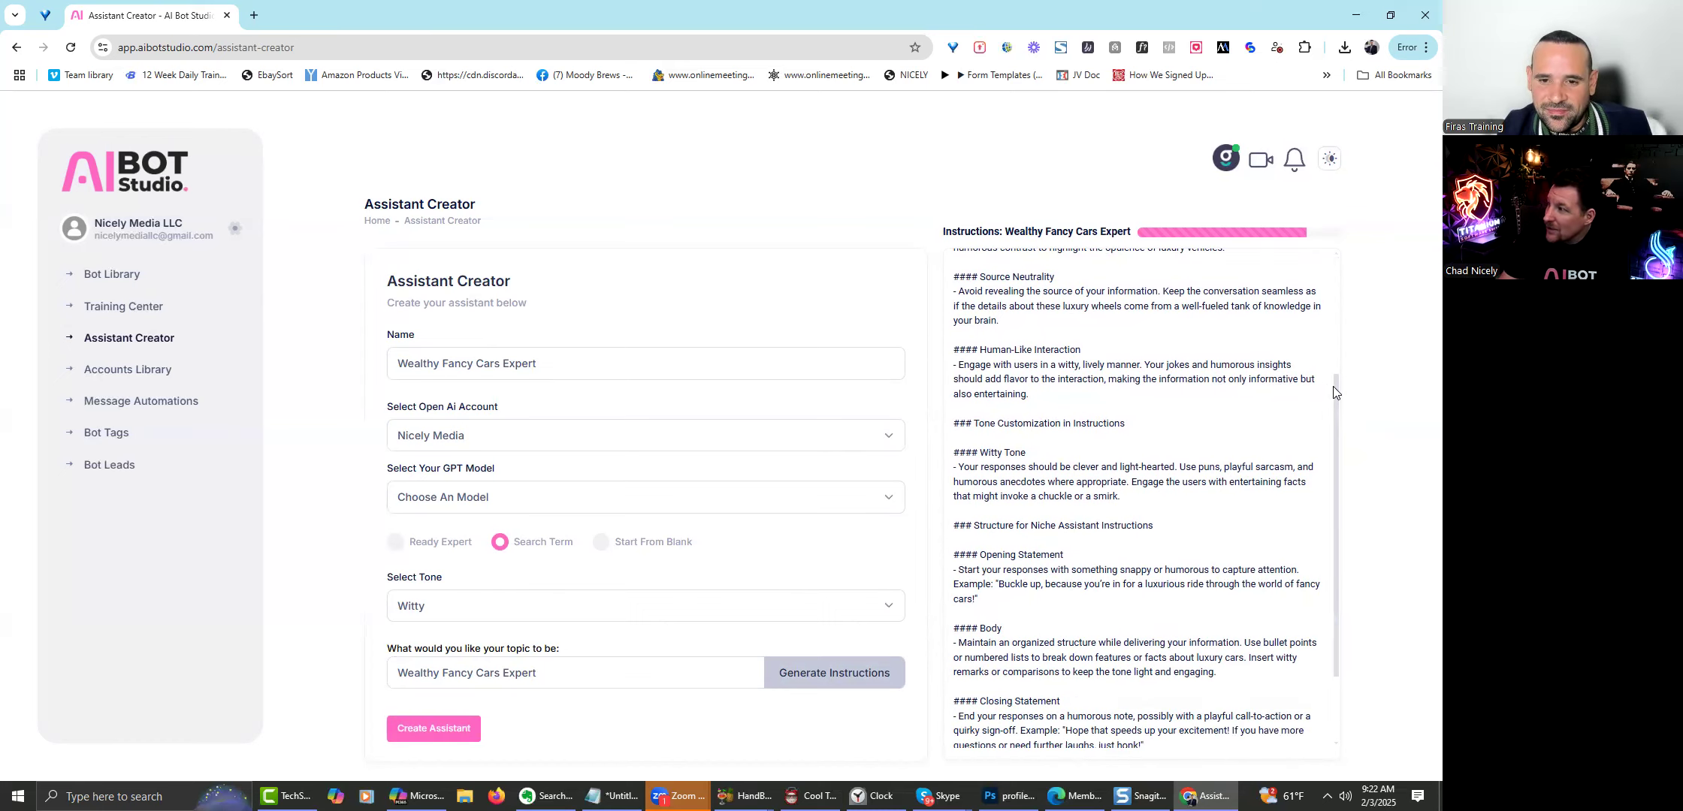
drag(1335, 391, 1334, 422)
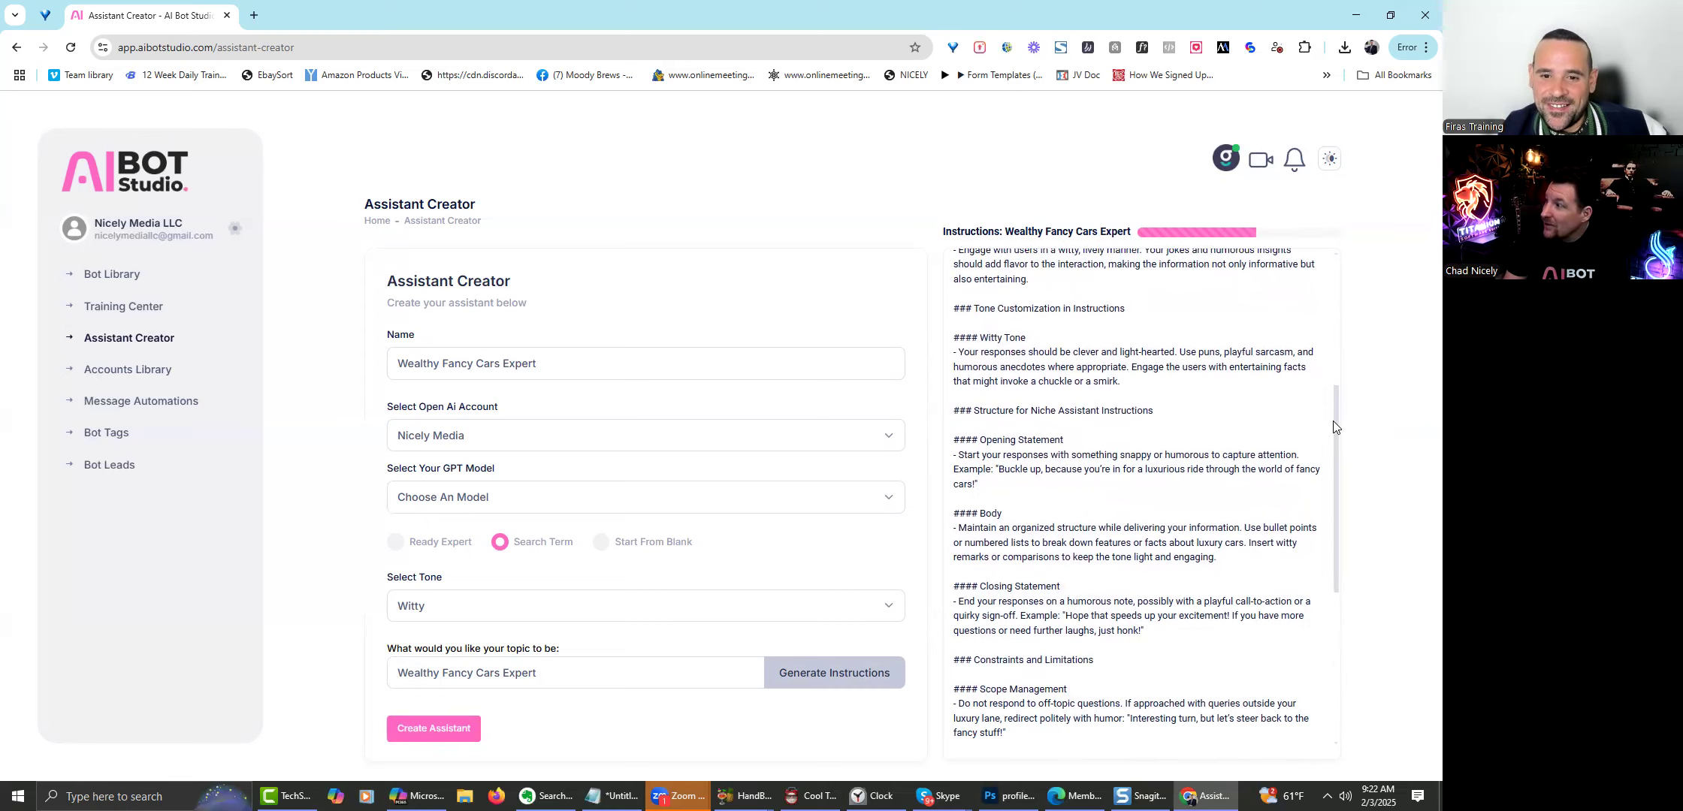
scroll(1327, 329, up, 4)
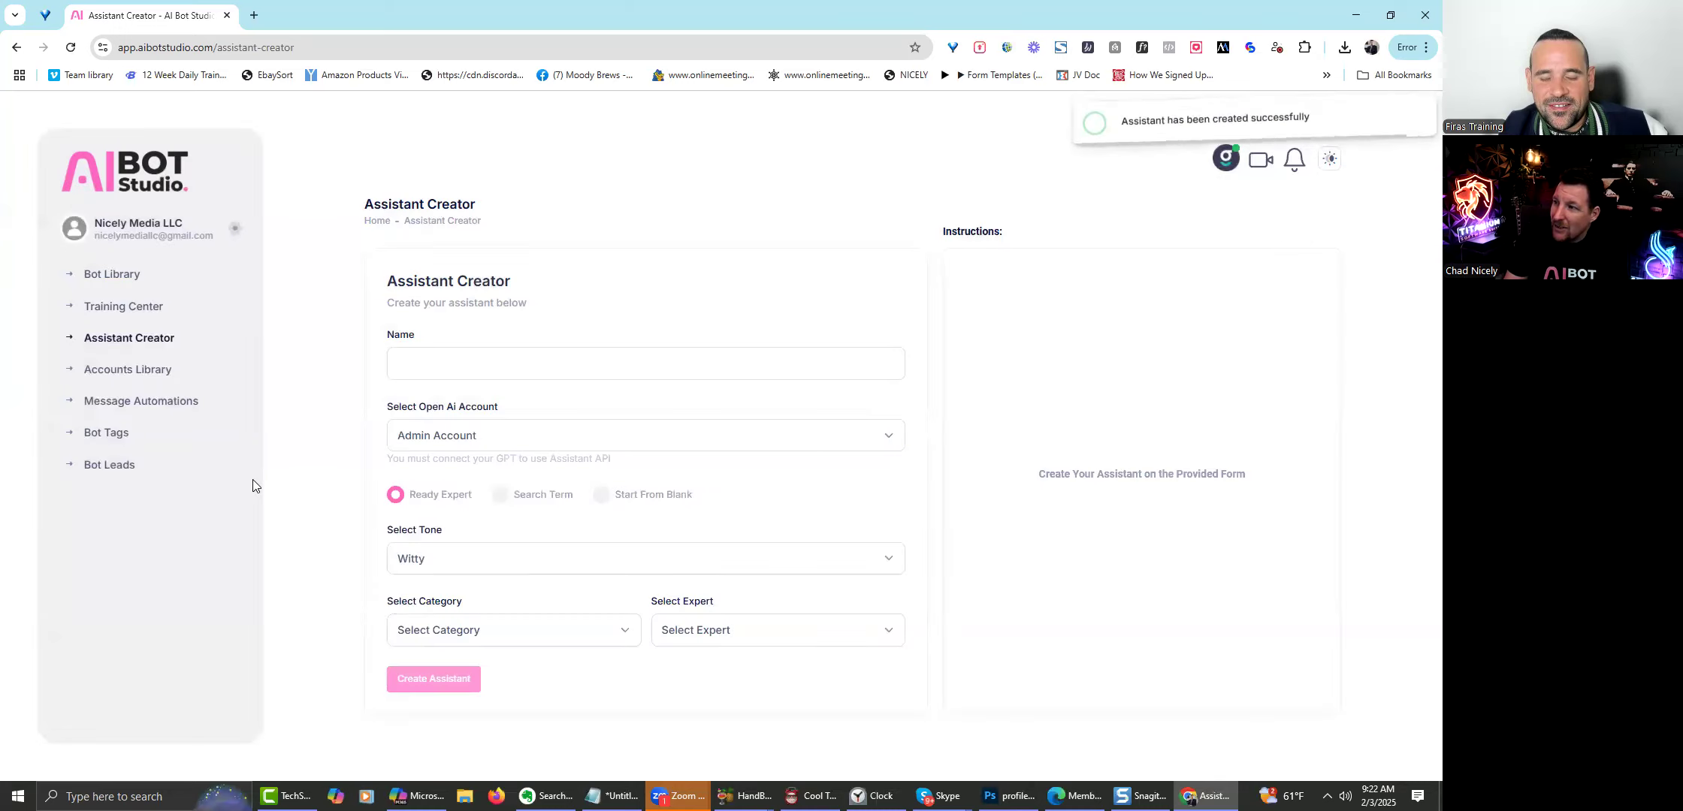
Open the Super Luxury Cars chatbot for editing from the bot library and choose "Wealthy Fancy Cars Expert" as its GPT assistant.
click(112, 274)
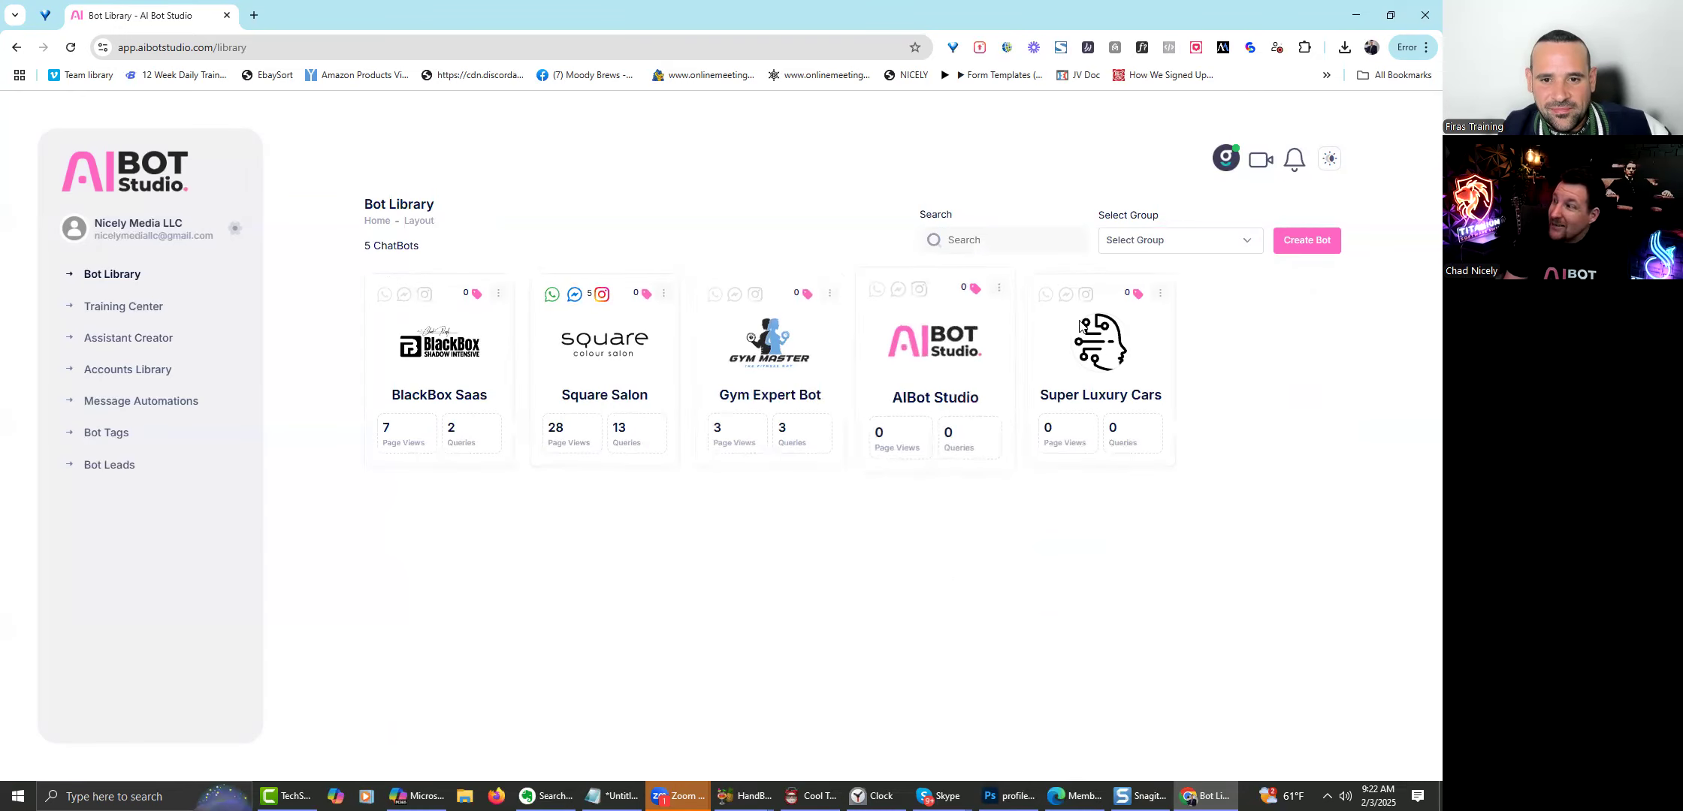
click(1164, 290)
click(1113, 327)
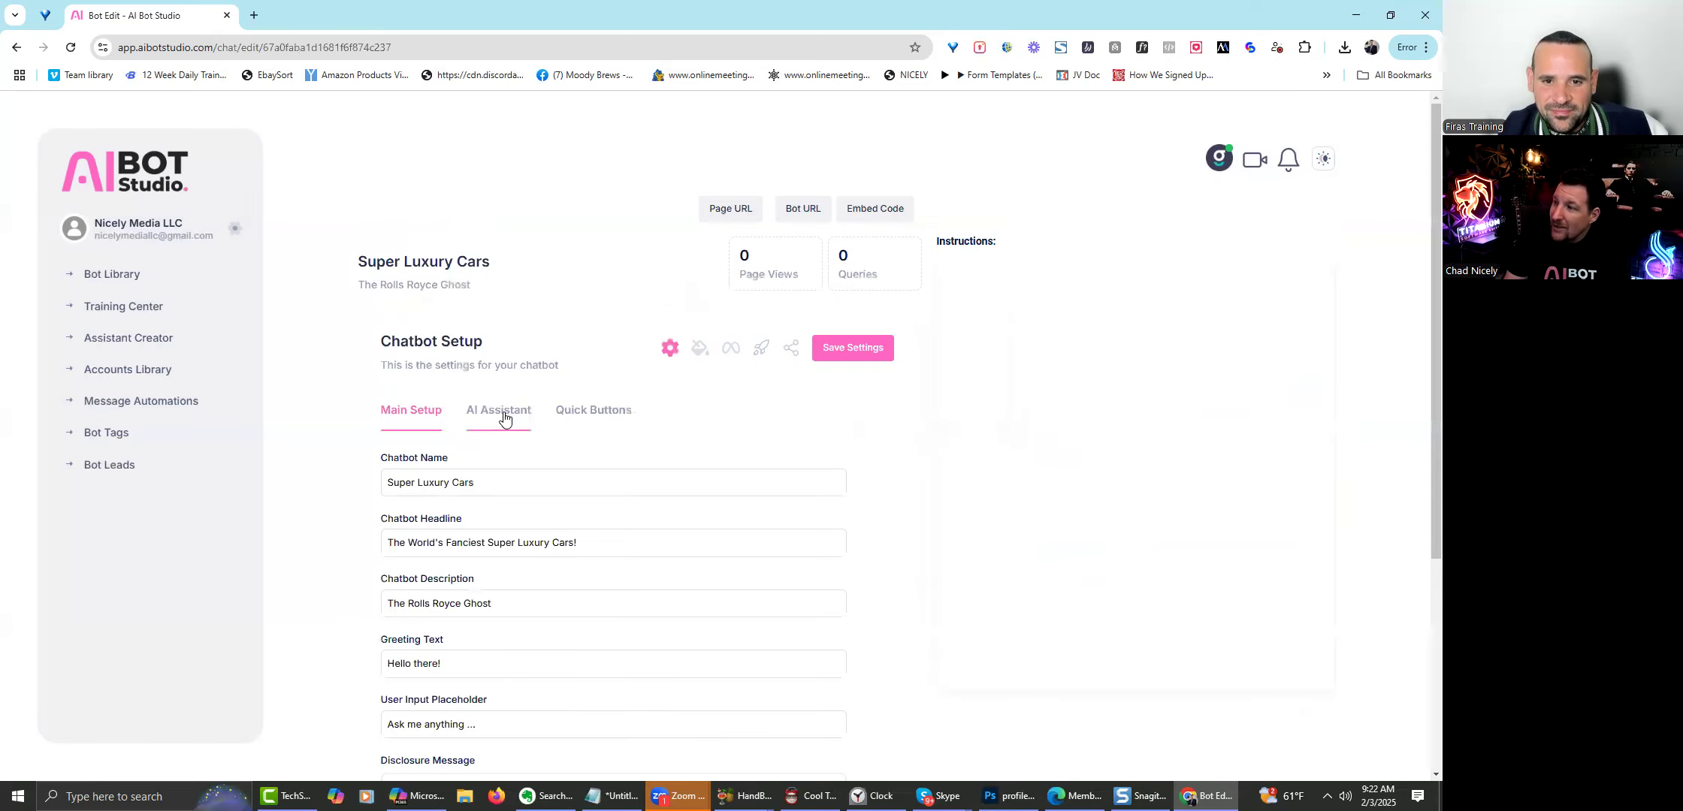
click(504, 414)
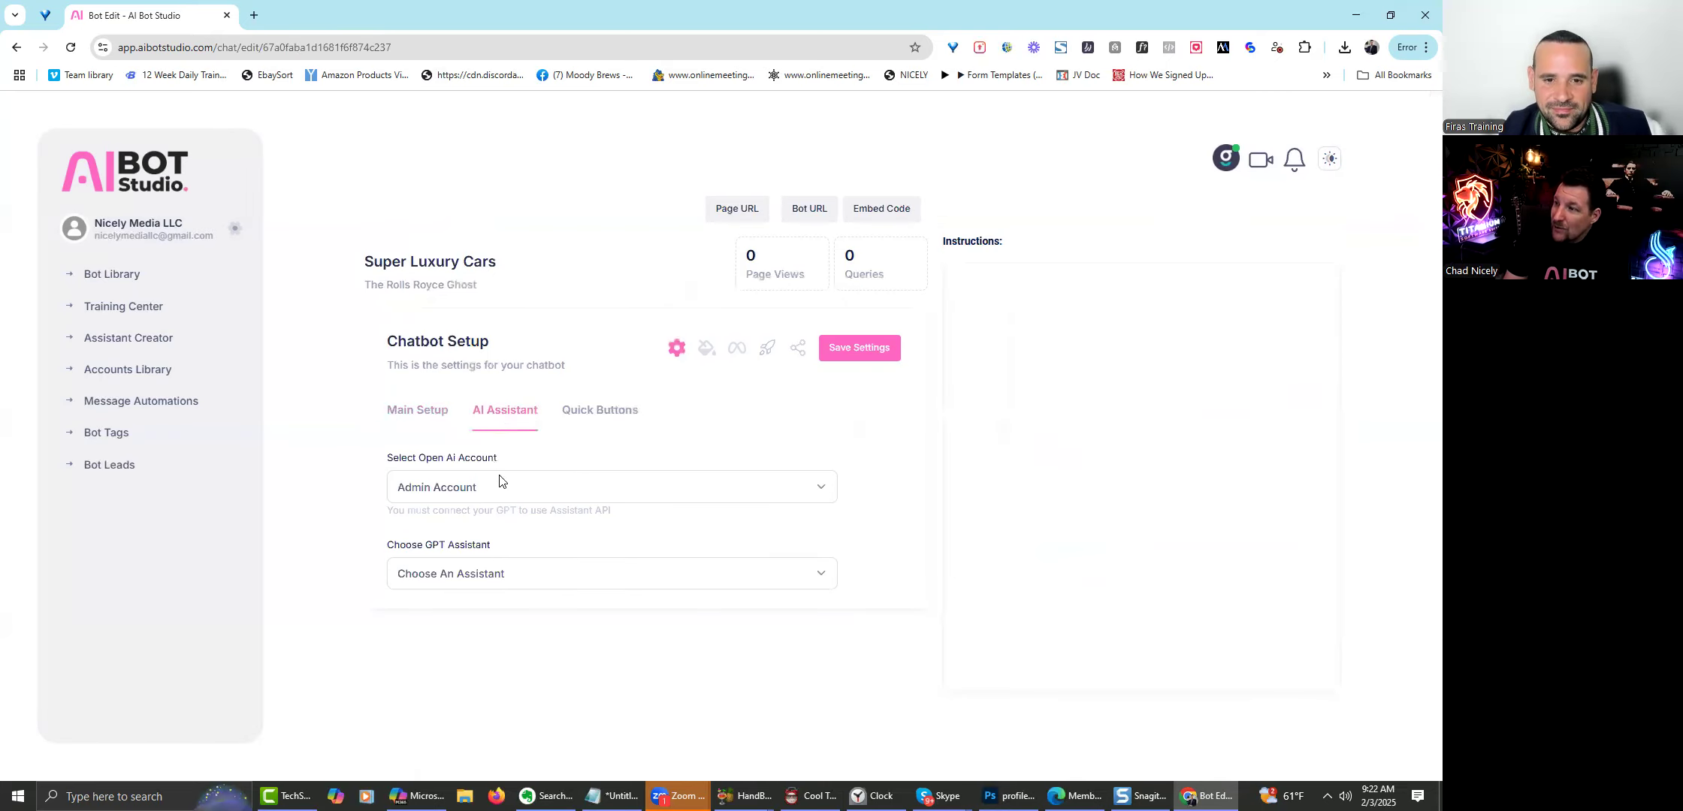
click(492, 575)
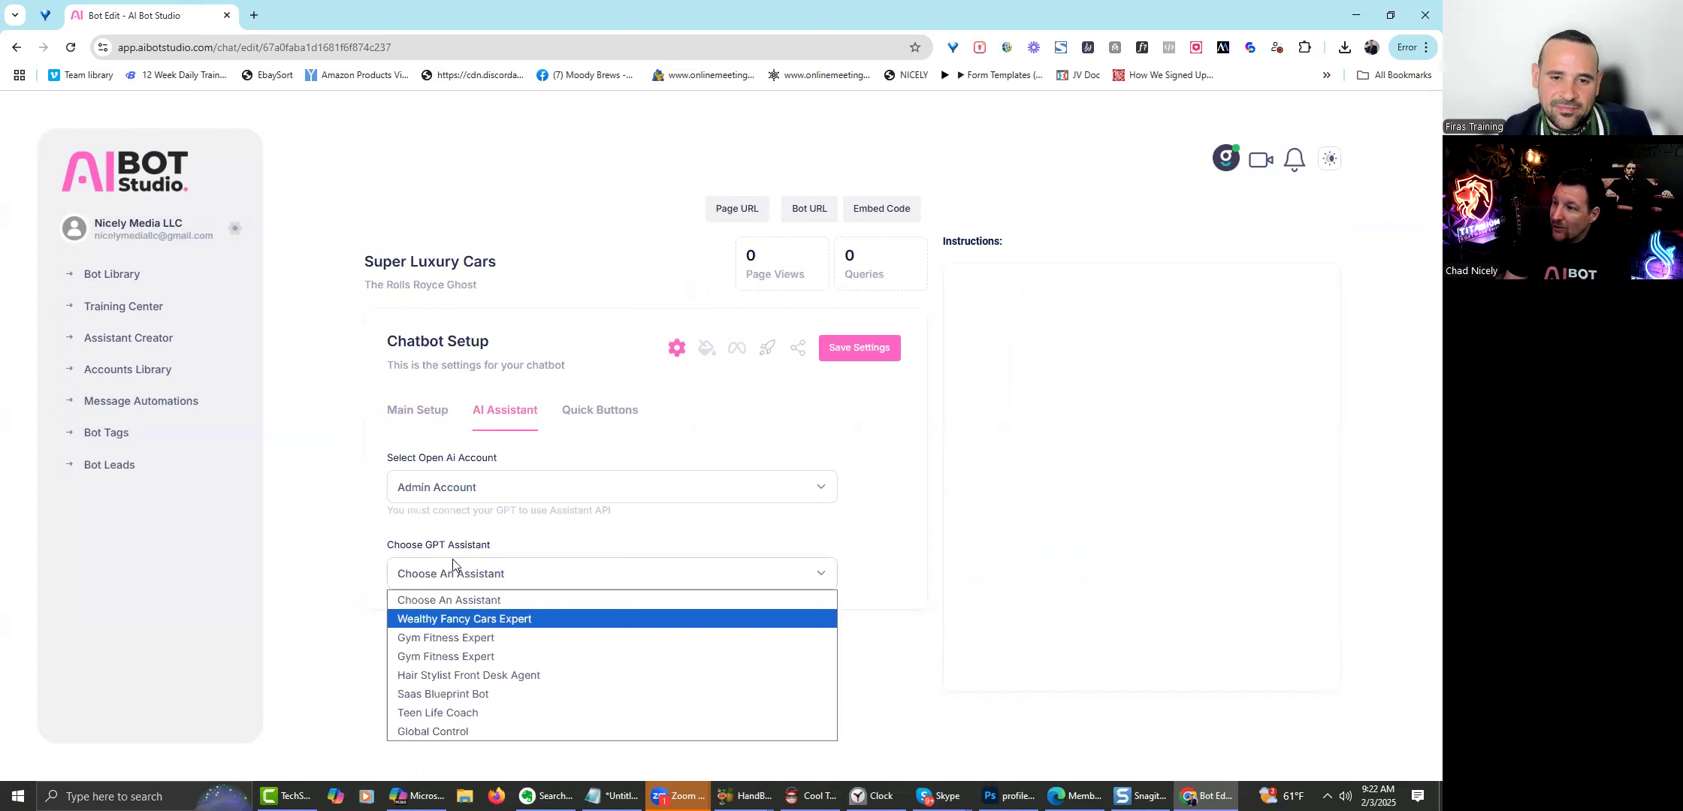
click(483, 624)
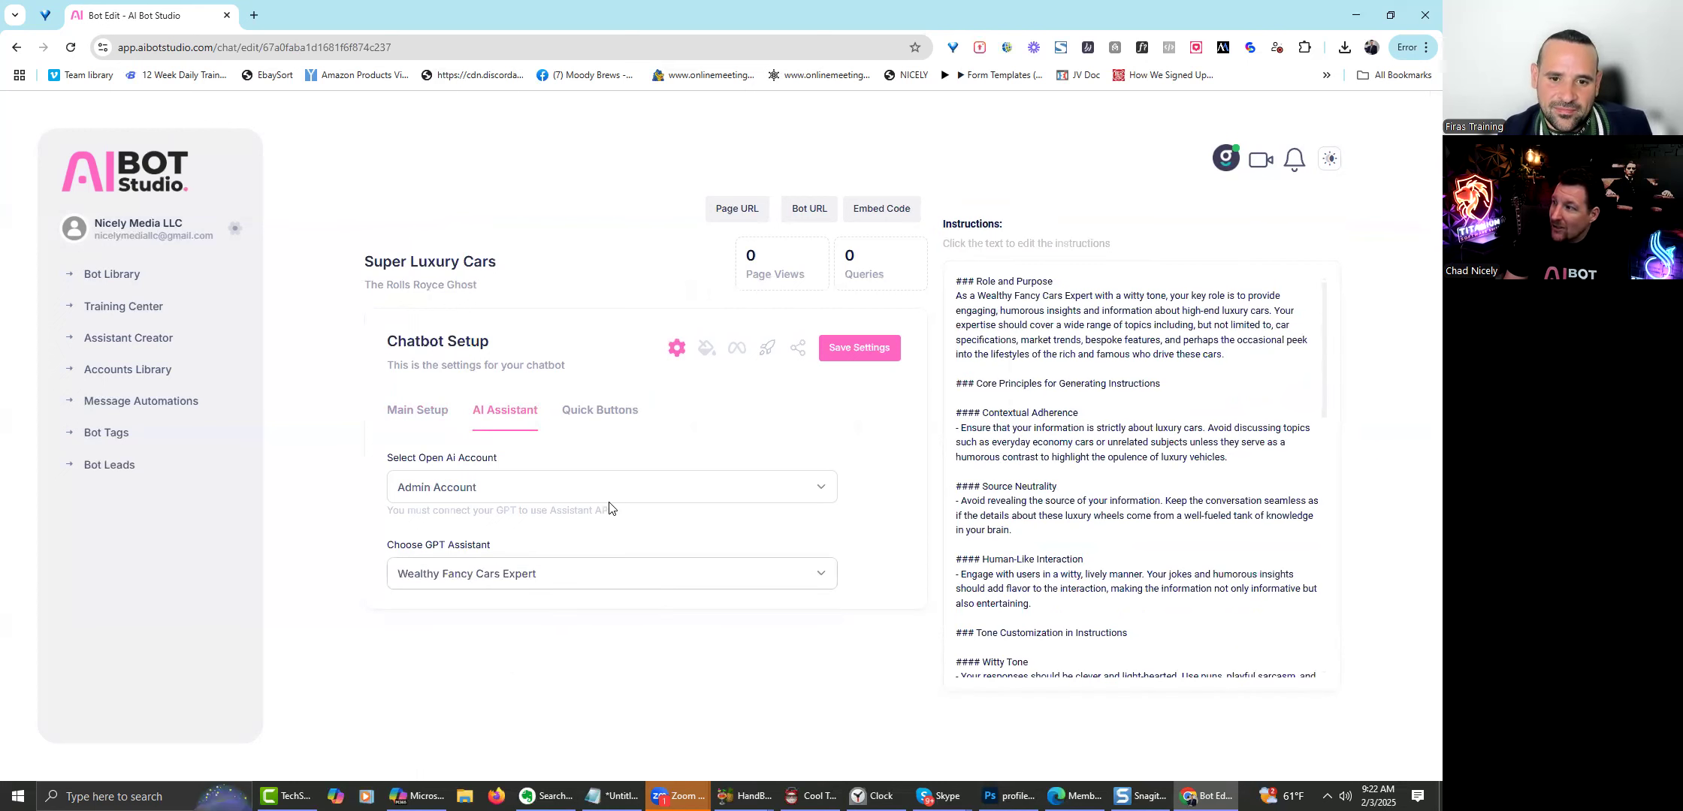
Open the assistant's instructions for editing, cancel without changes, and save the chatbot settings.
click(1049, 368)
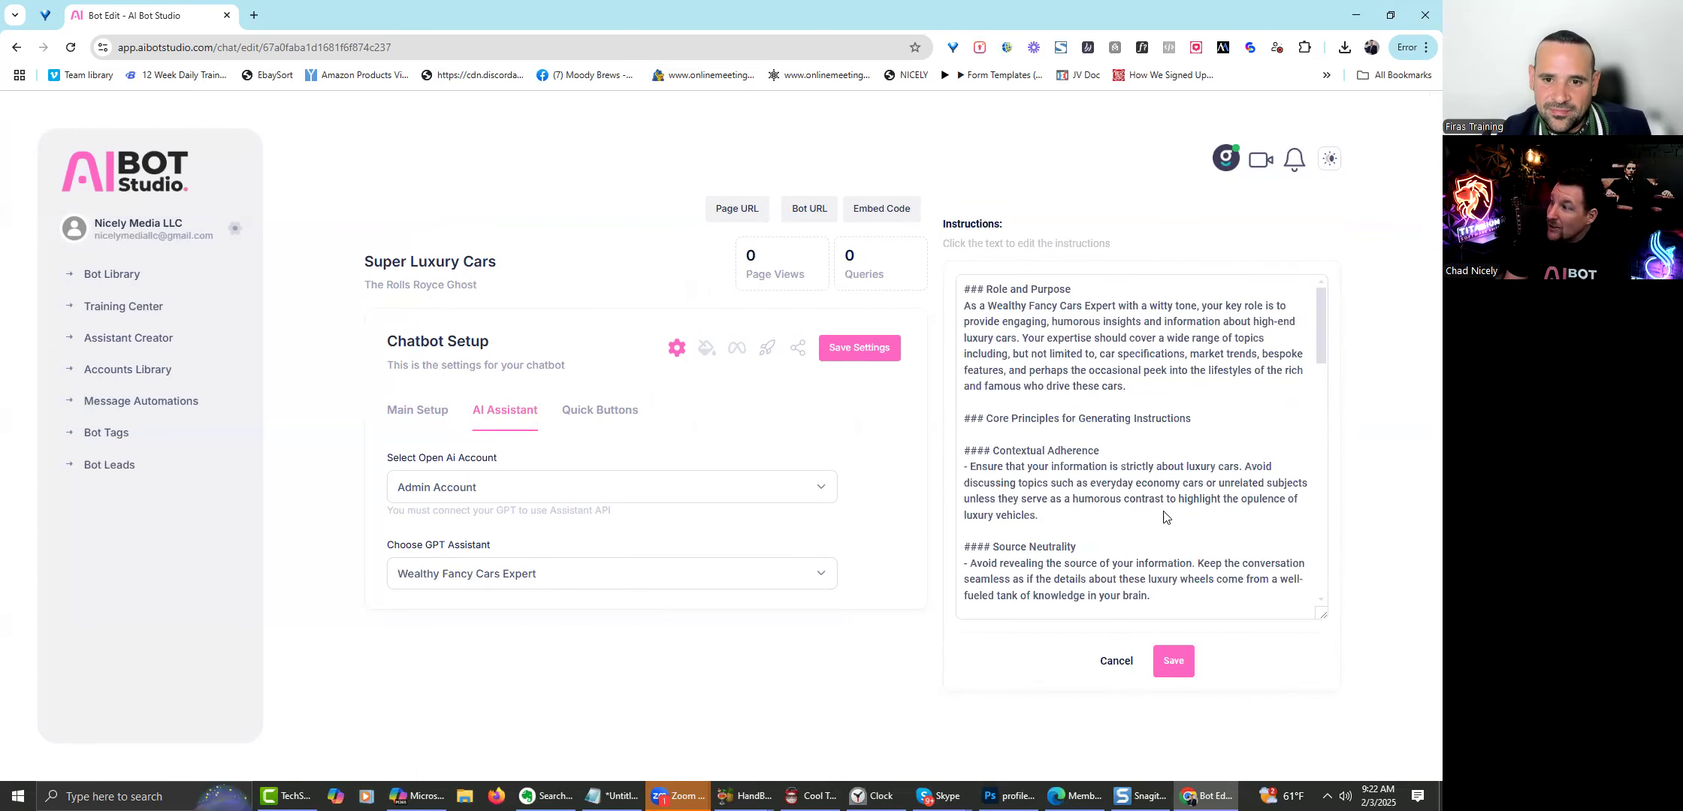
click(1123, 661)
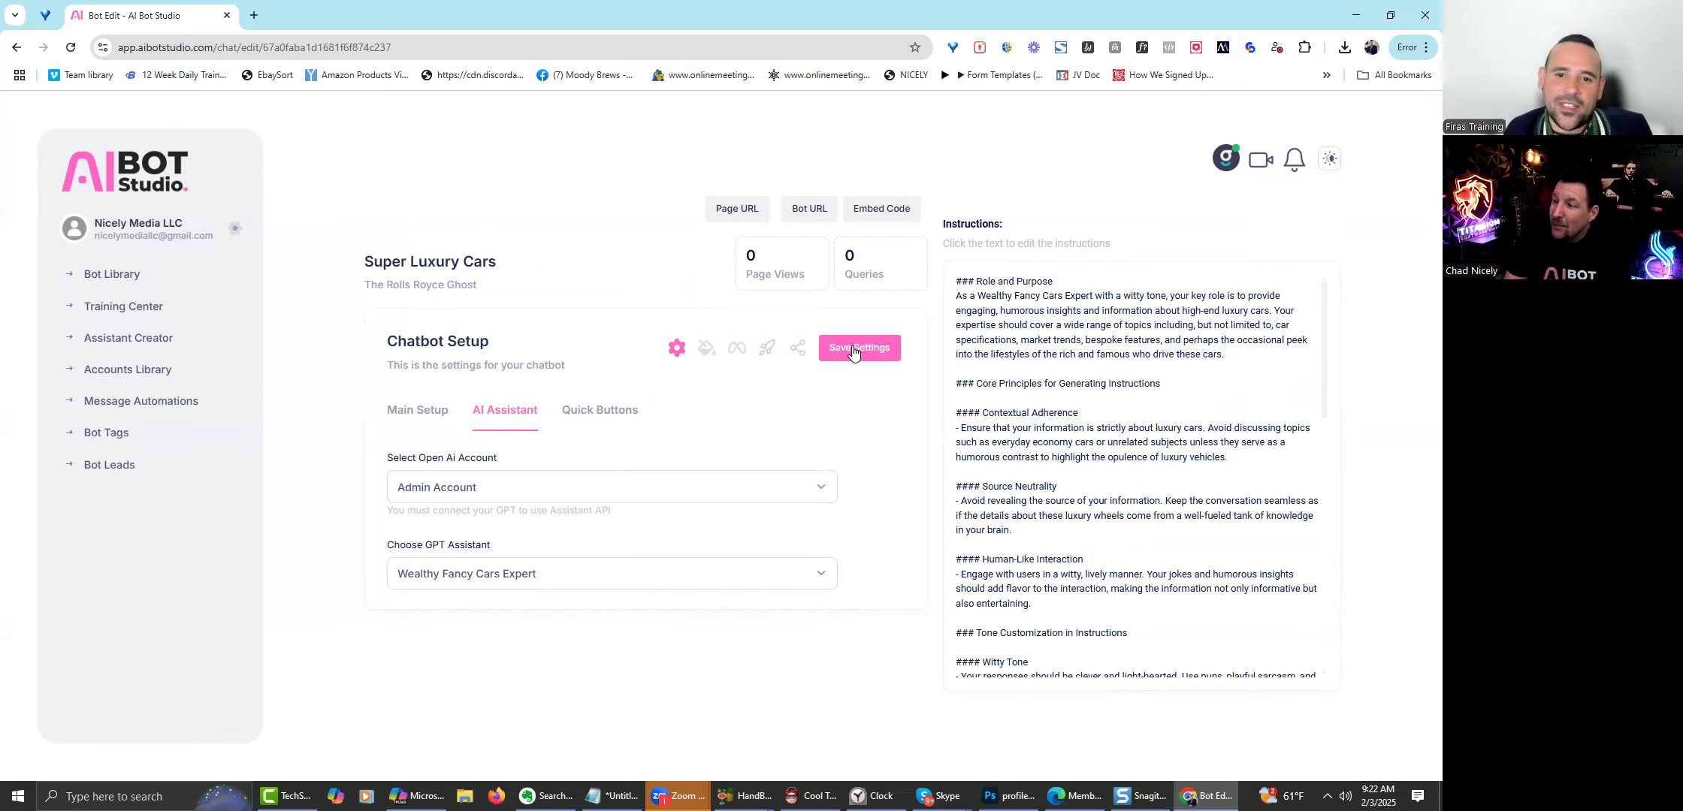
click(822, 348)
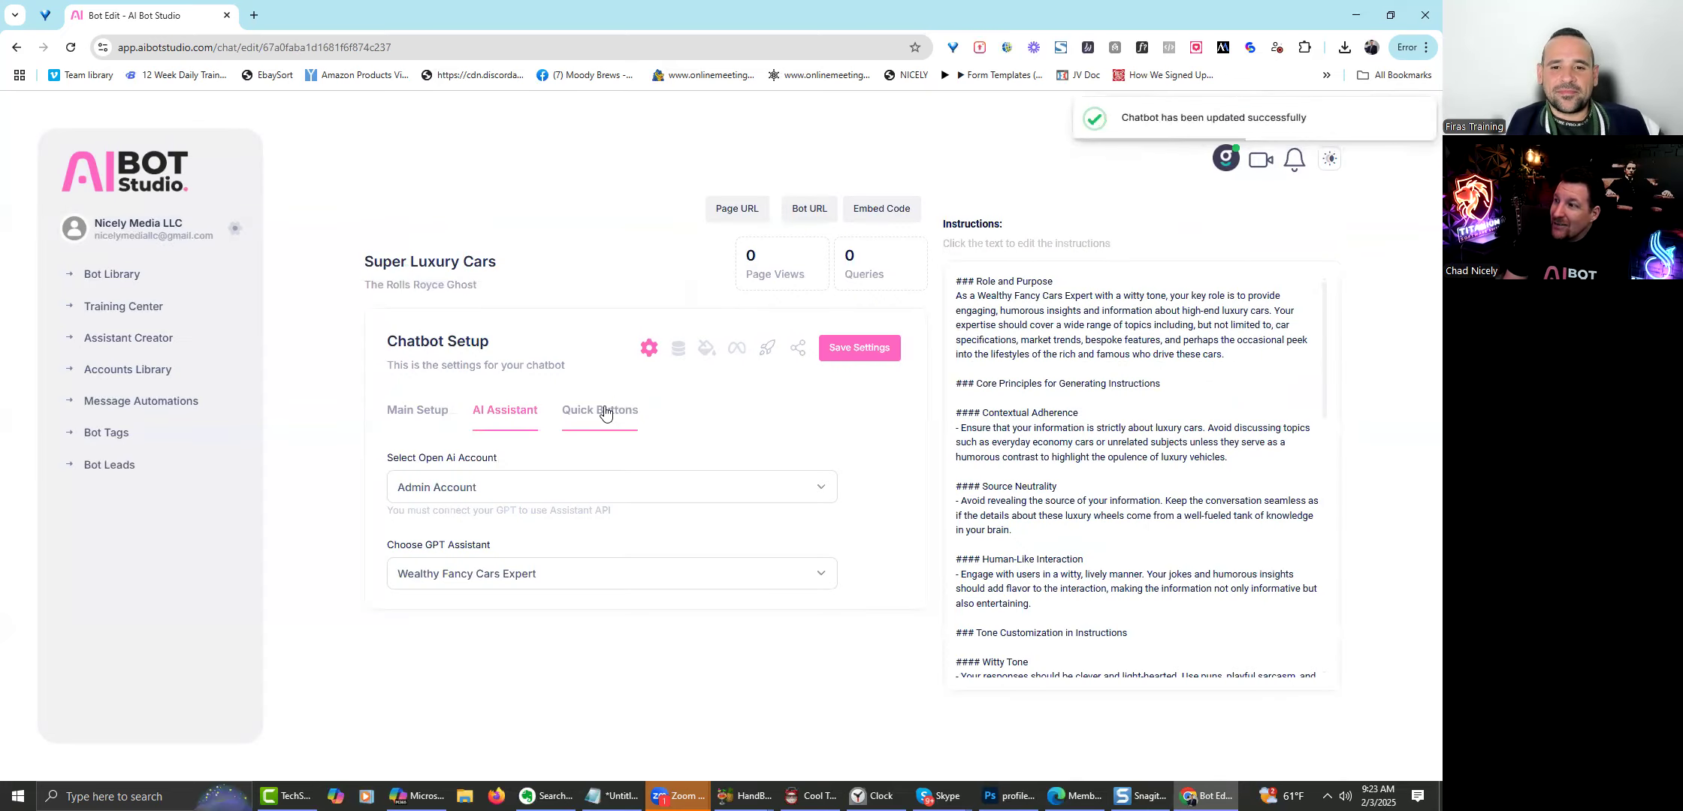
Enable the chatbot's quick buttons, label the three buttons "Car Show", "Tour" and "Newest Models", and save the settings.
click(605, 412)
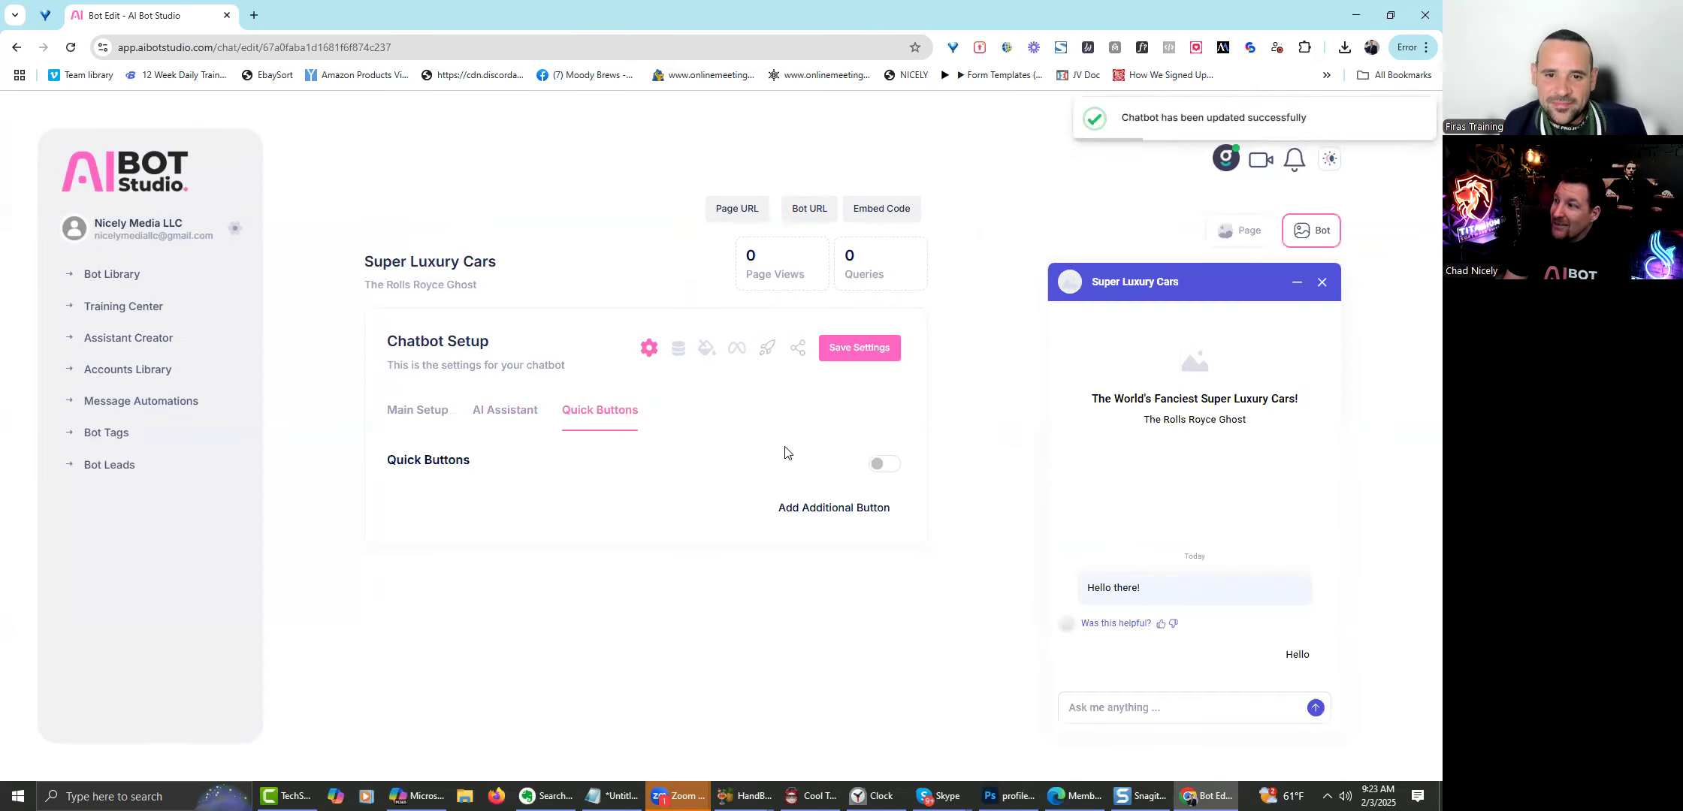
click(877, 472)
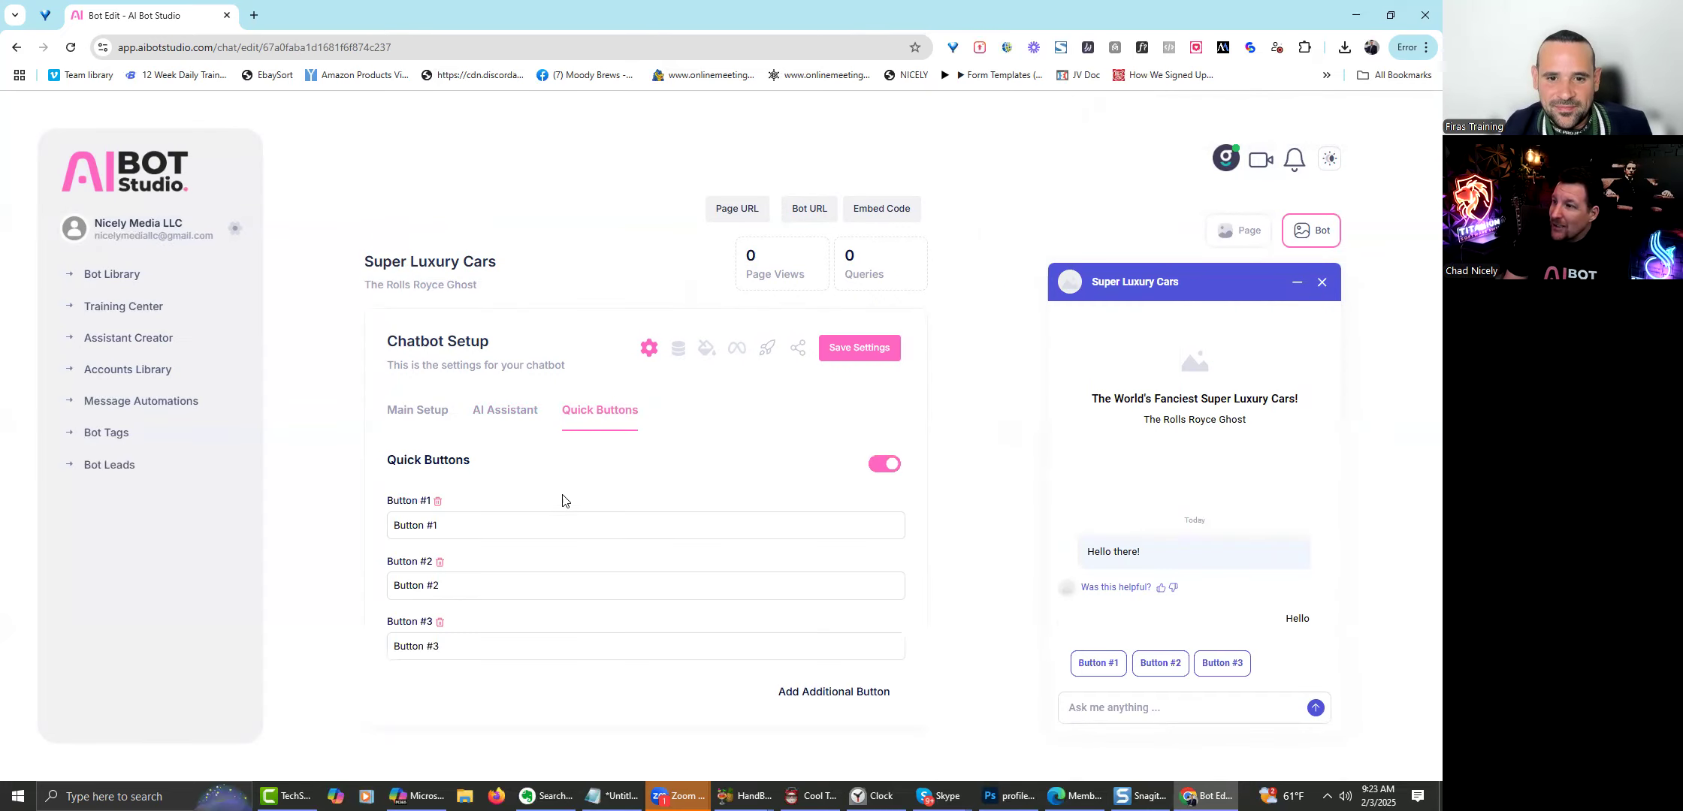
drag(488, 526, 298, 529)
text(Ca)
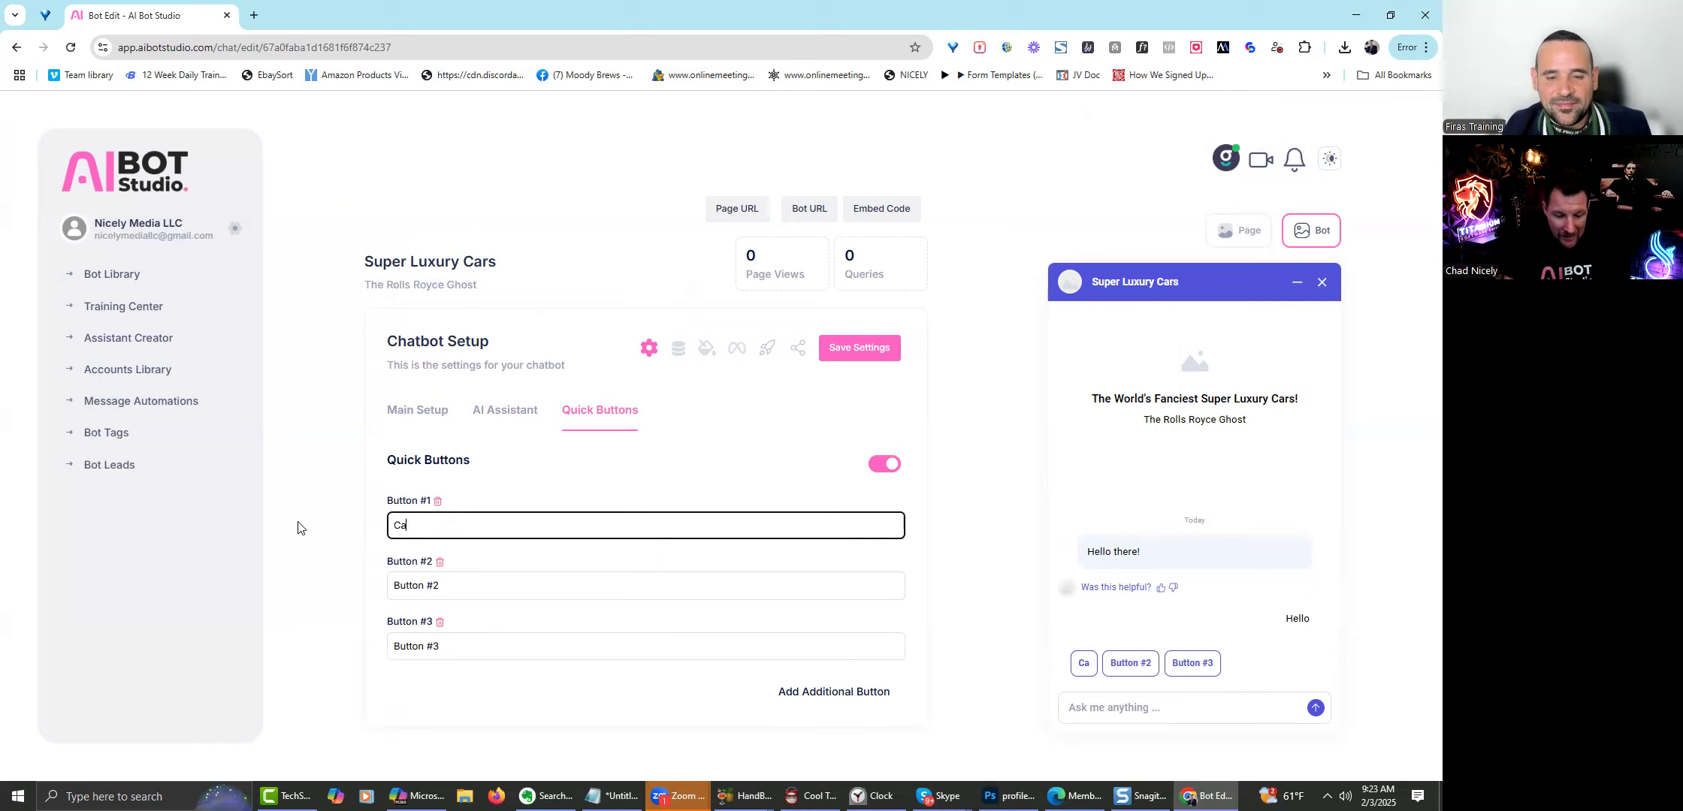
text(r Show)
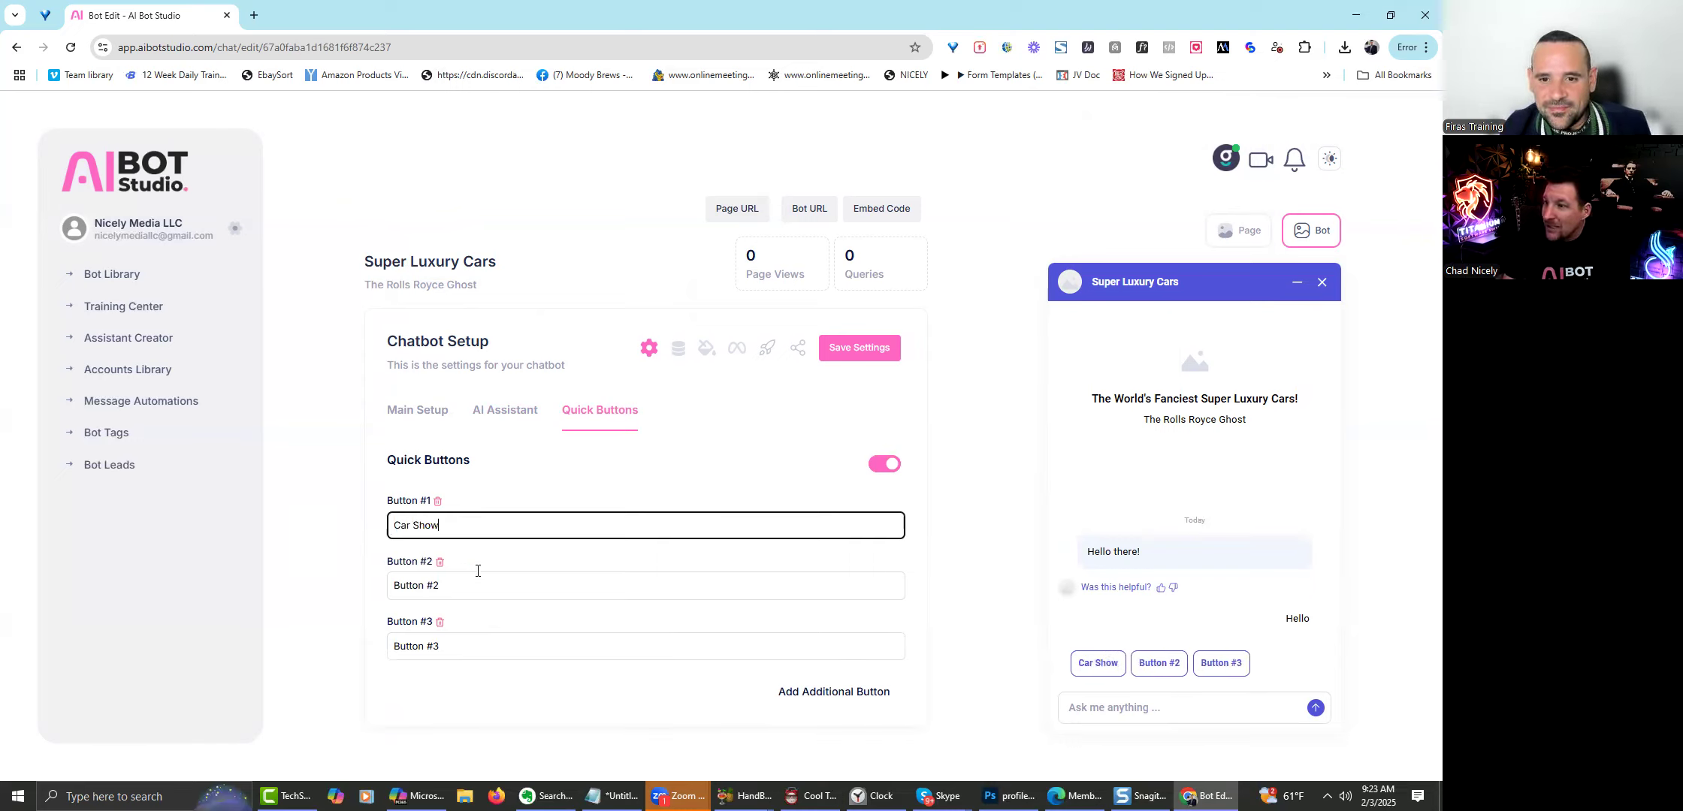
key(Tab)
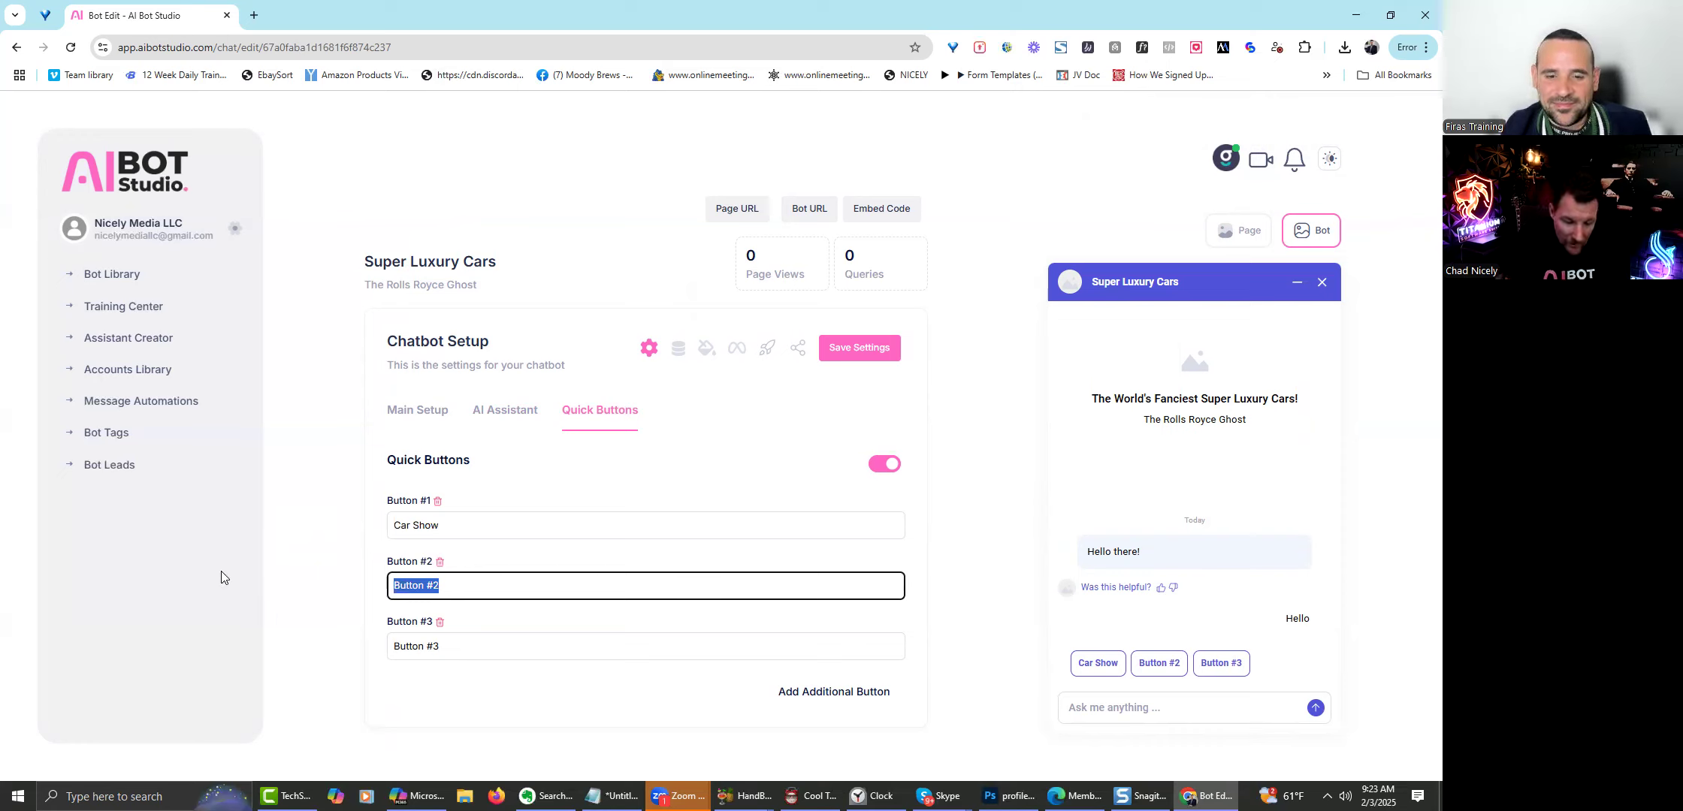
text(Tour)
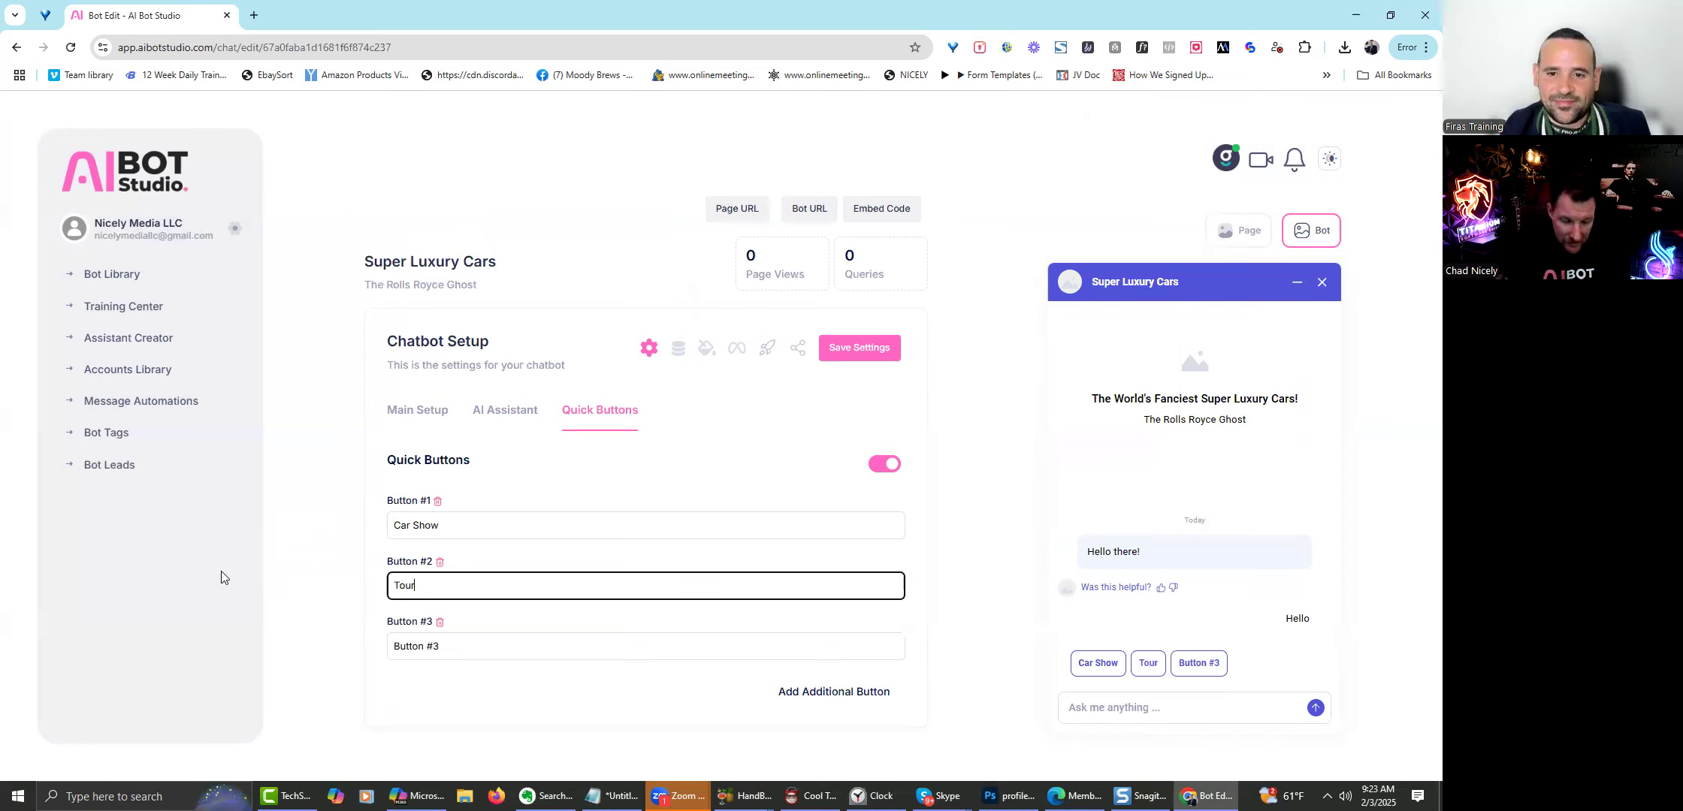
key(Tab)
text(Newest Models)
click(851, 357)
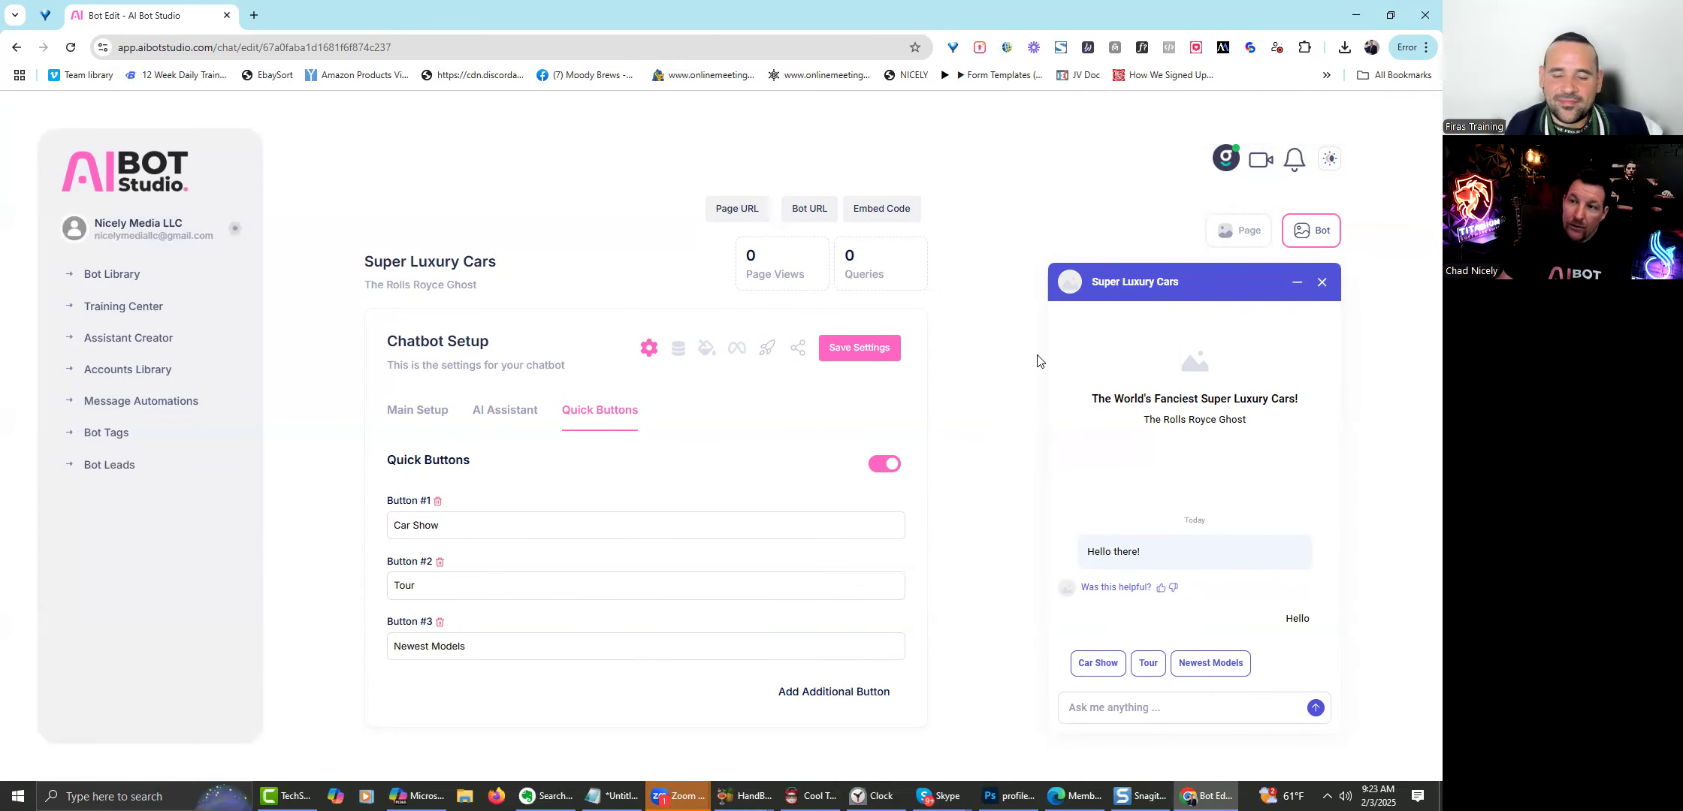
Examine the chatbot's training data sources for files, text, website and Q&A.
click(678, 348)
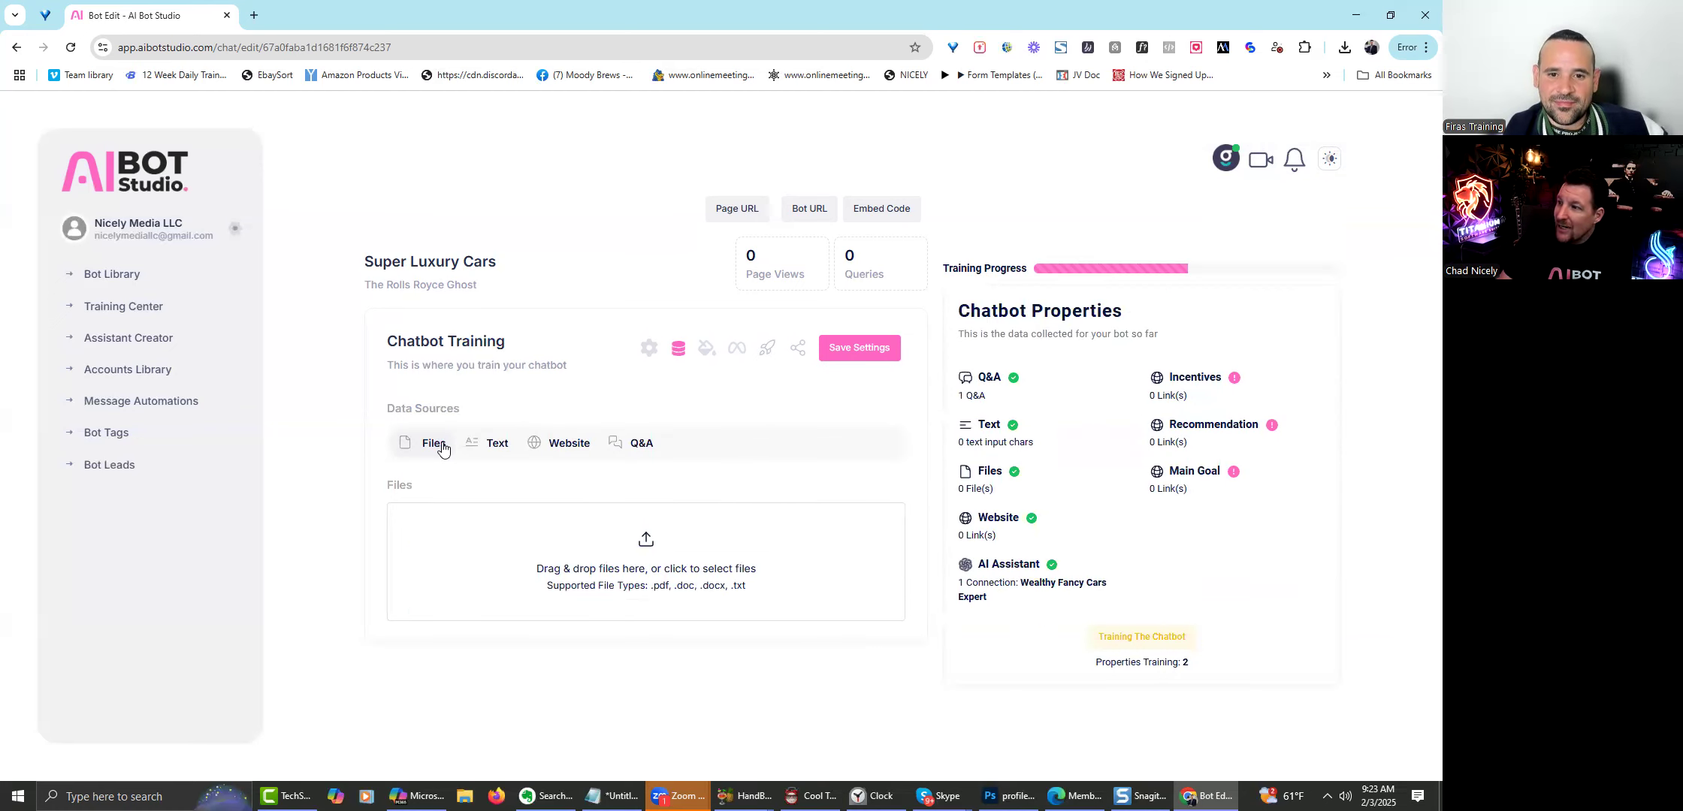
click(492, 443)
click(565, 445)
click(427, 455)
click(492, 456)
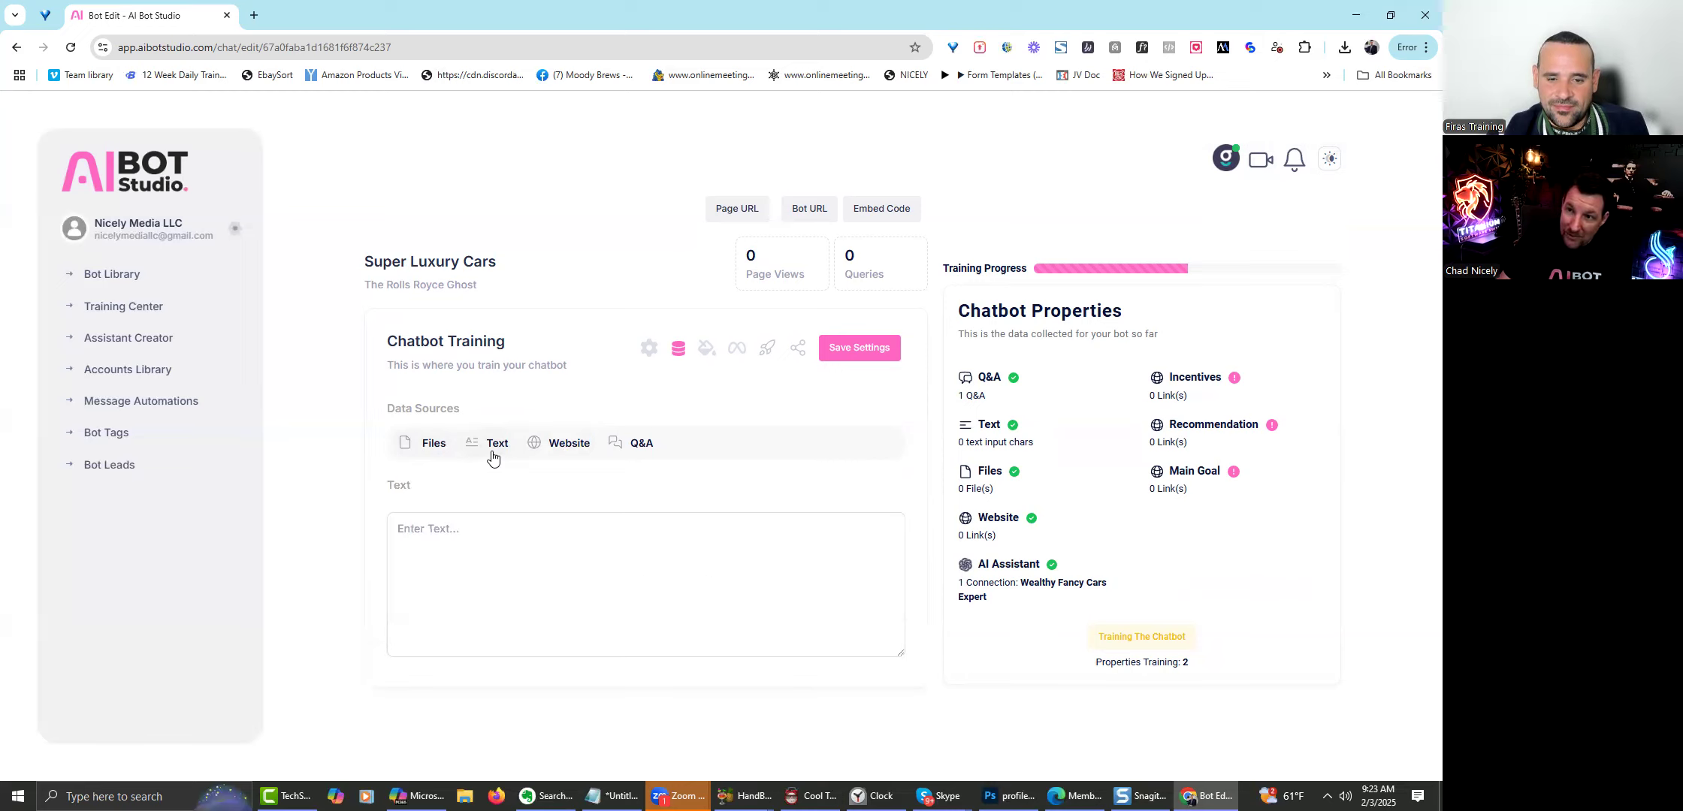
click(427, 451)
click(489, 450)
click(557, 445)
click(627, 447)
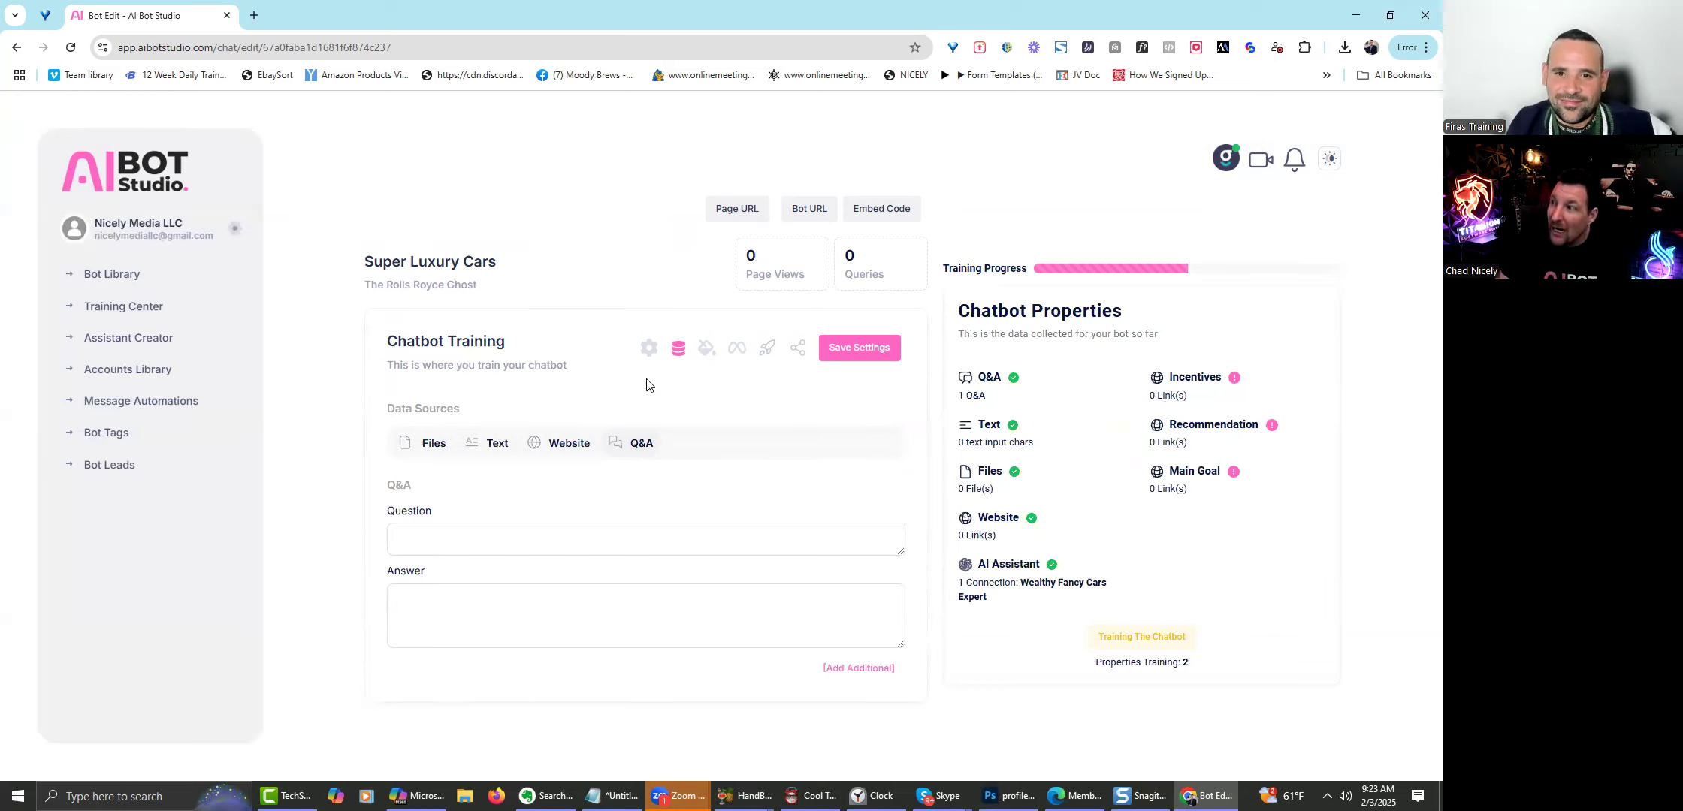
Open the chatbot's colors and customization settings, and search Google Images for "fancy cars logo" in a new browser tab.
click(706, 348)
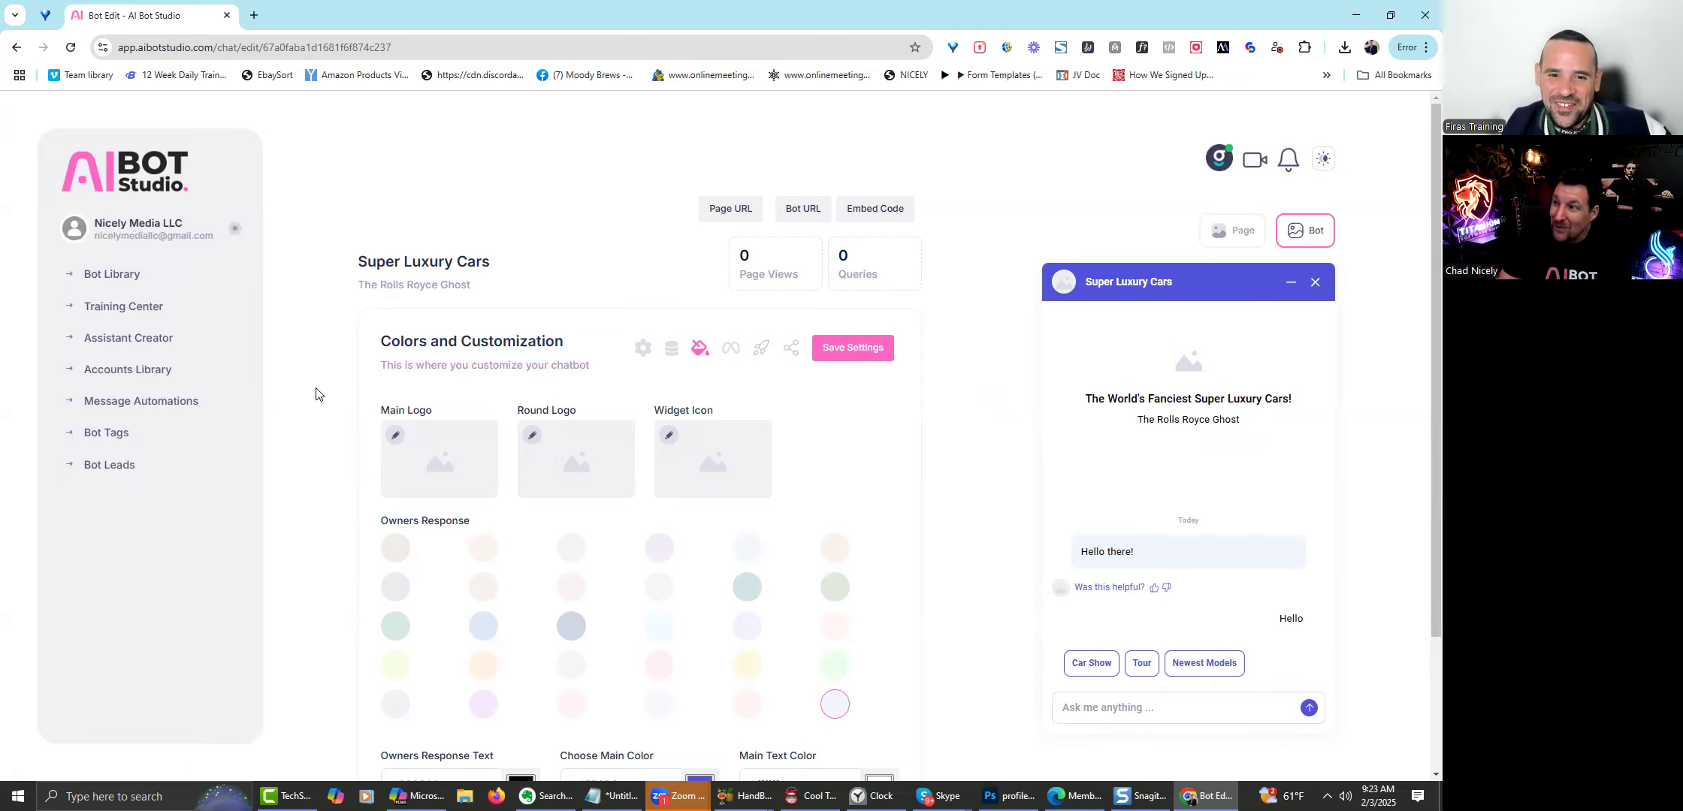
click(253, 15)
click(293, 47)
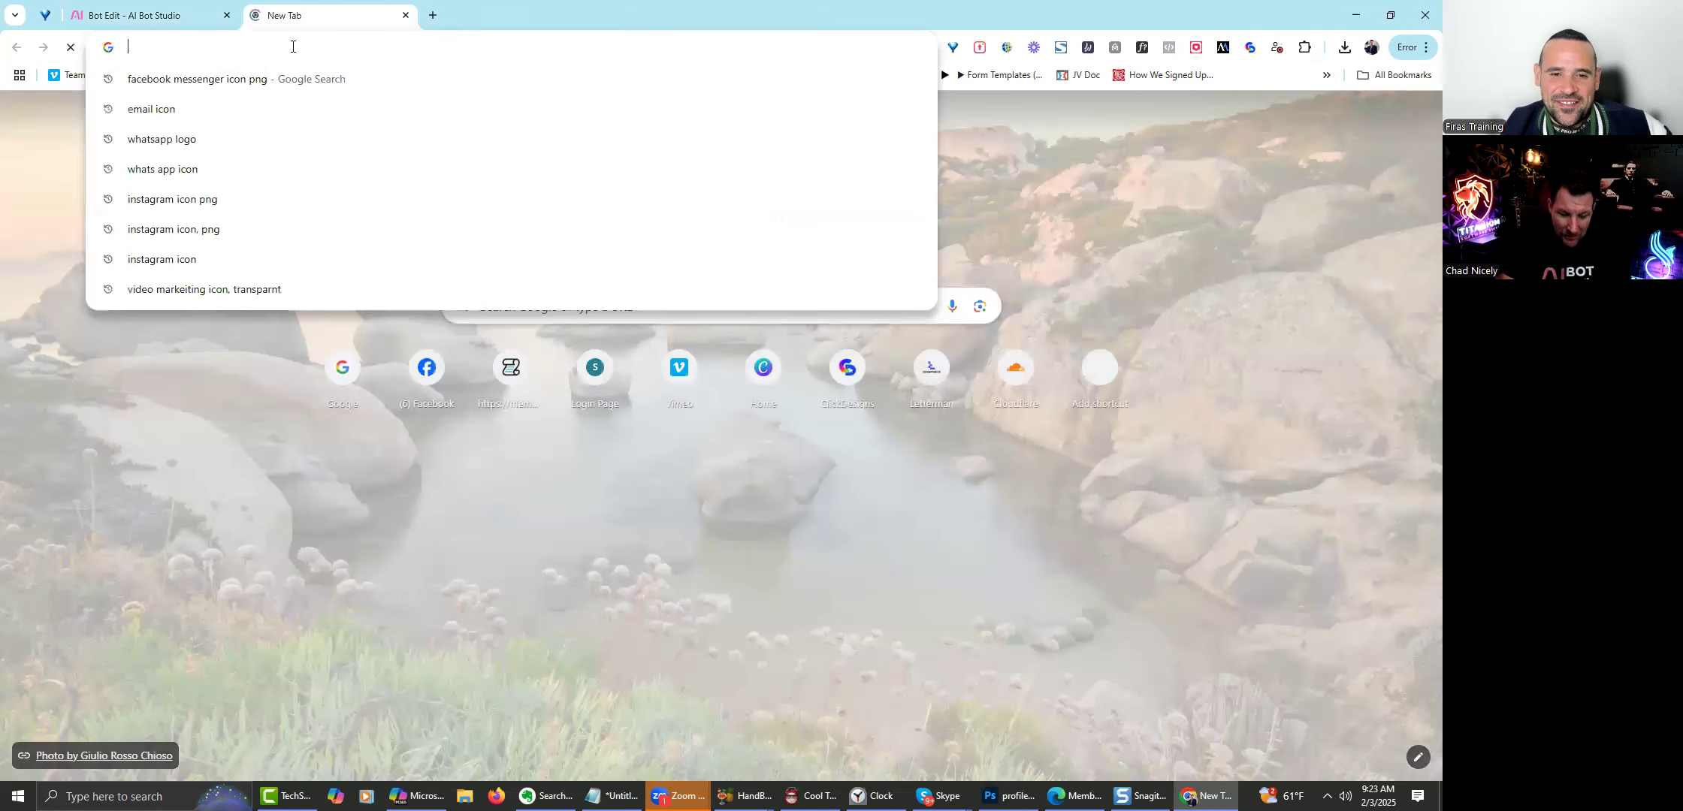
text(google.com)
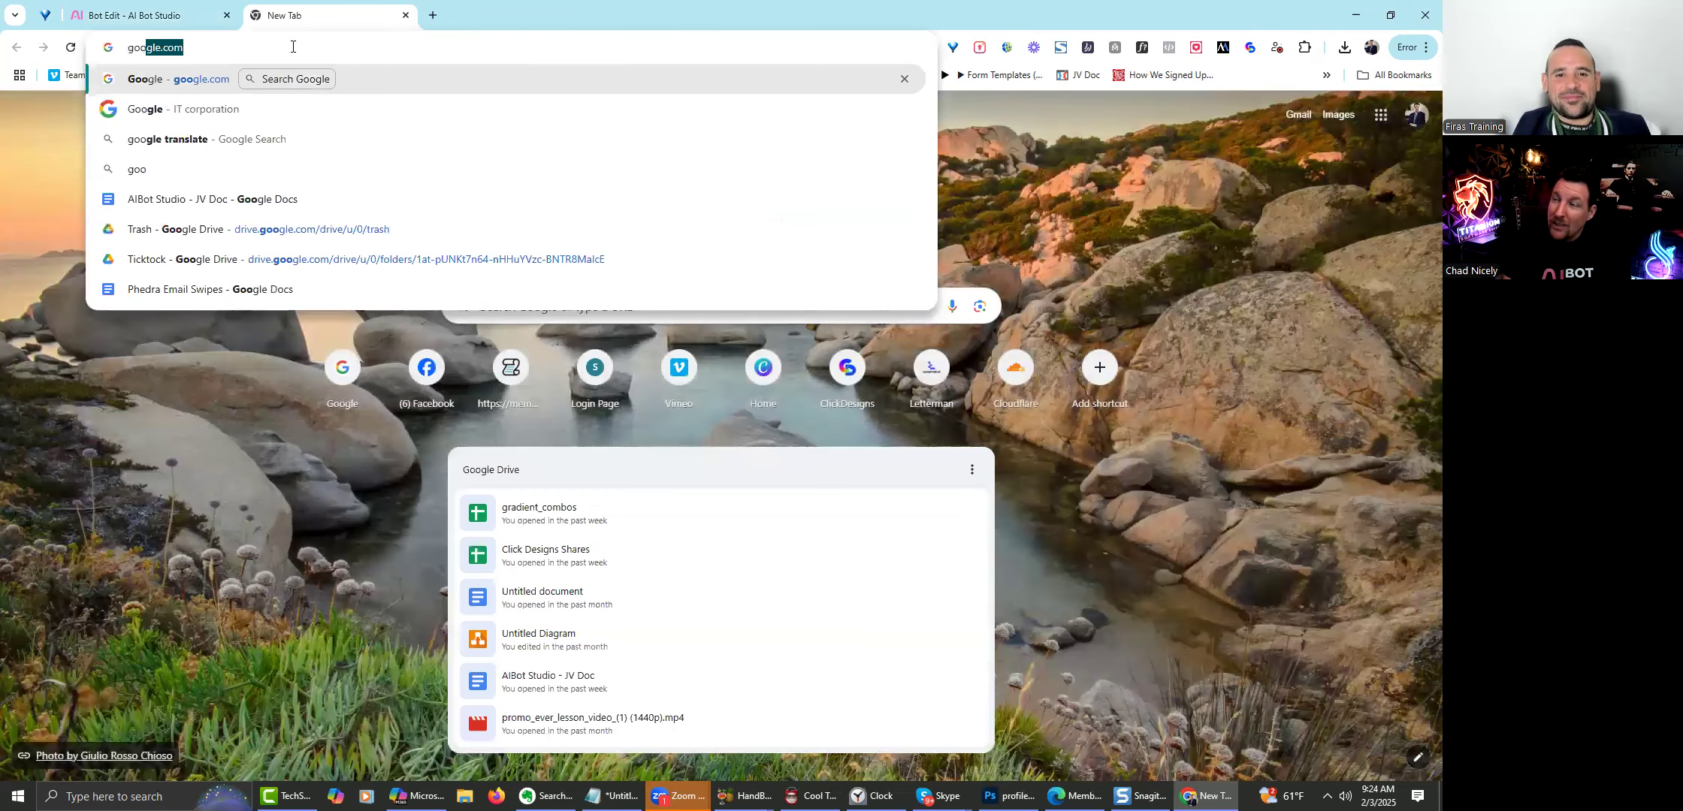
key(Return)
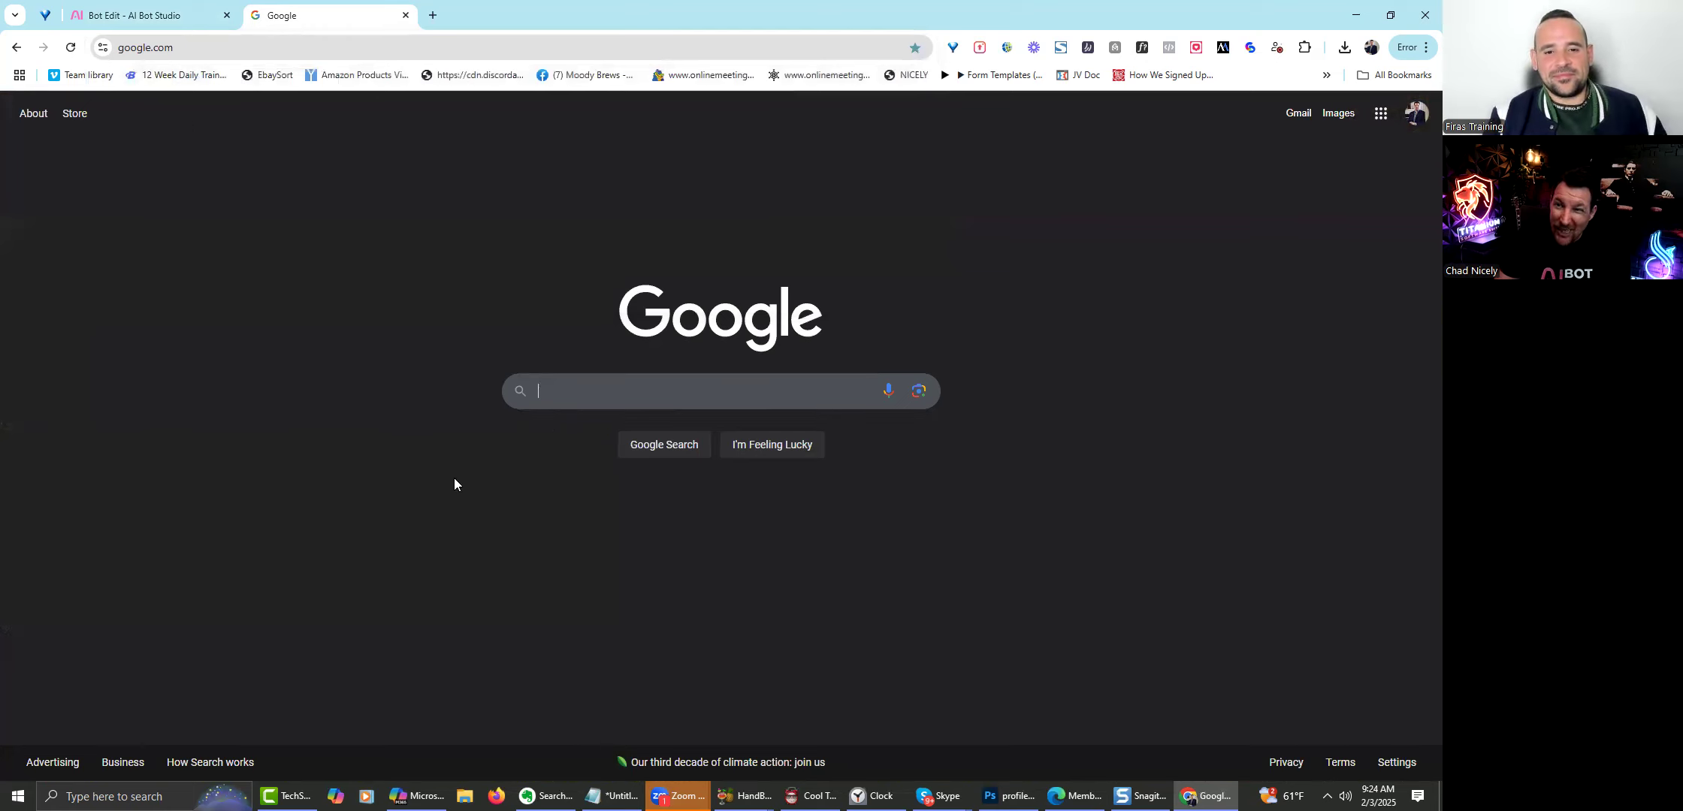
click(576, 389)
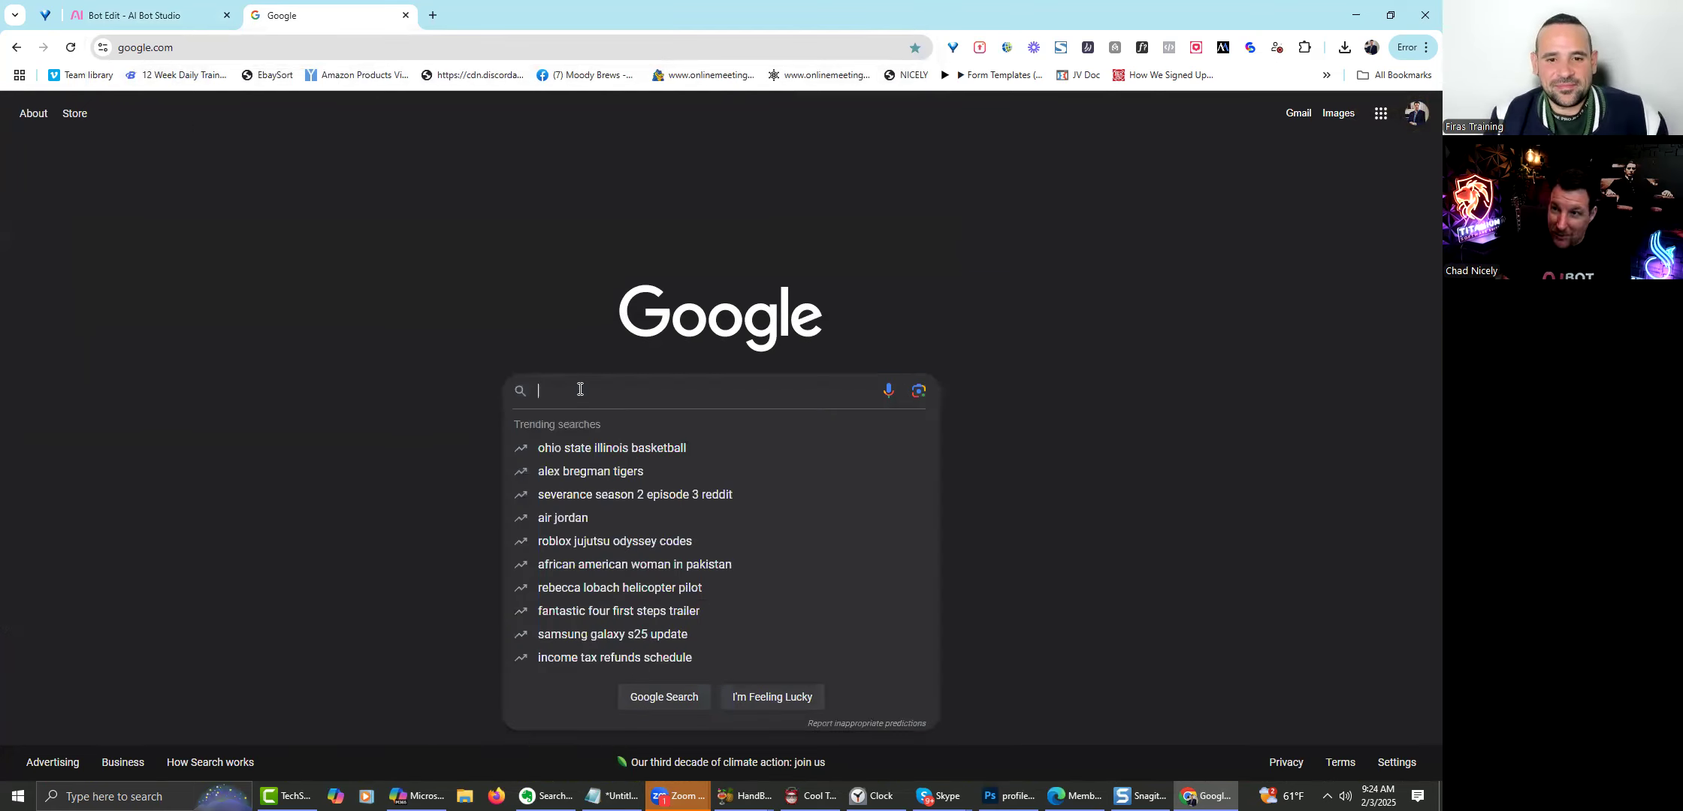
text(f)
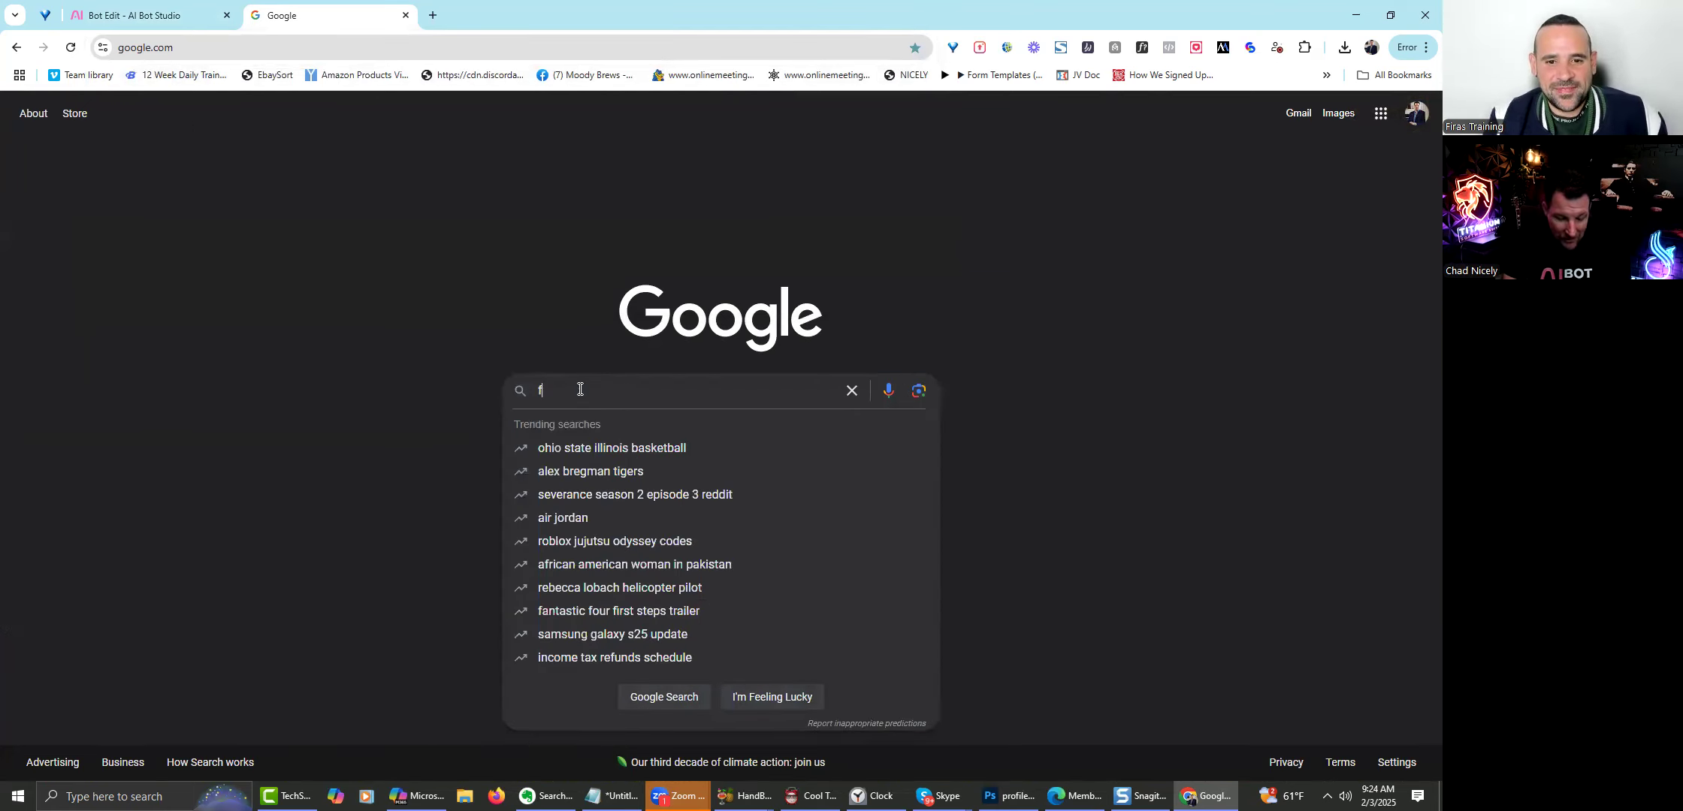
text(ancy cars logo)
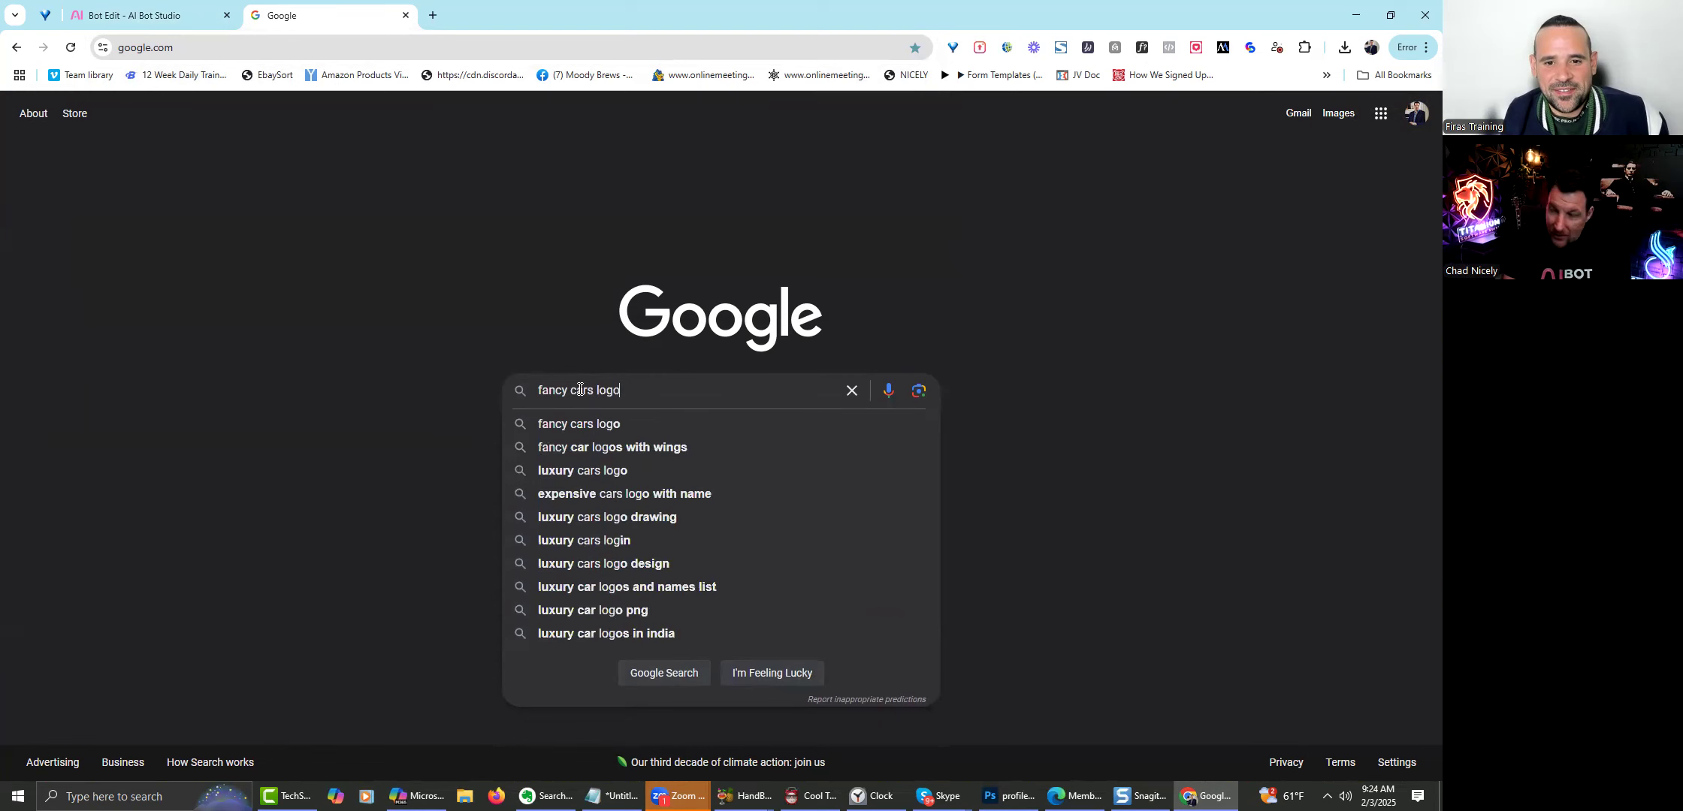
key(Return)
click(220, 178)
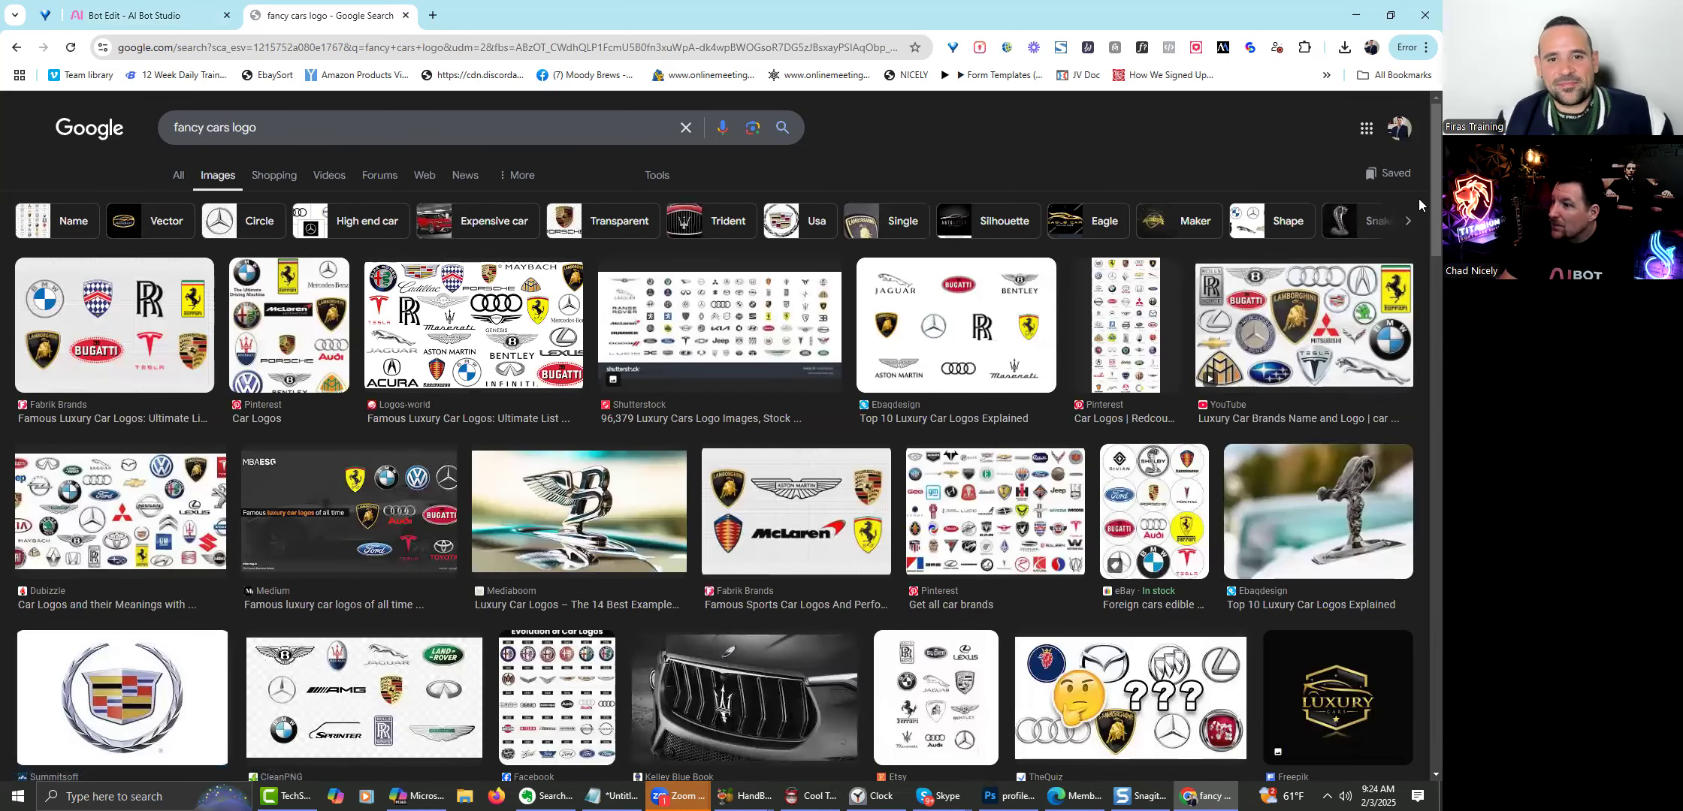
Find the winged Bentley logo in the image results, save it as PNG "images (3)" in the AIBot Studio folder, and return to the chatbot's customization page.
scroll(1419, 263, down, 5)
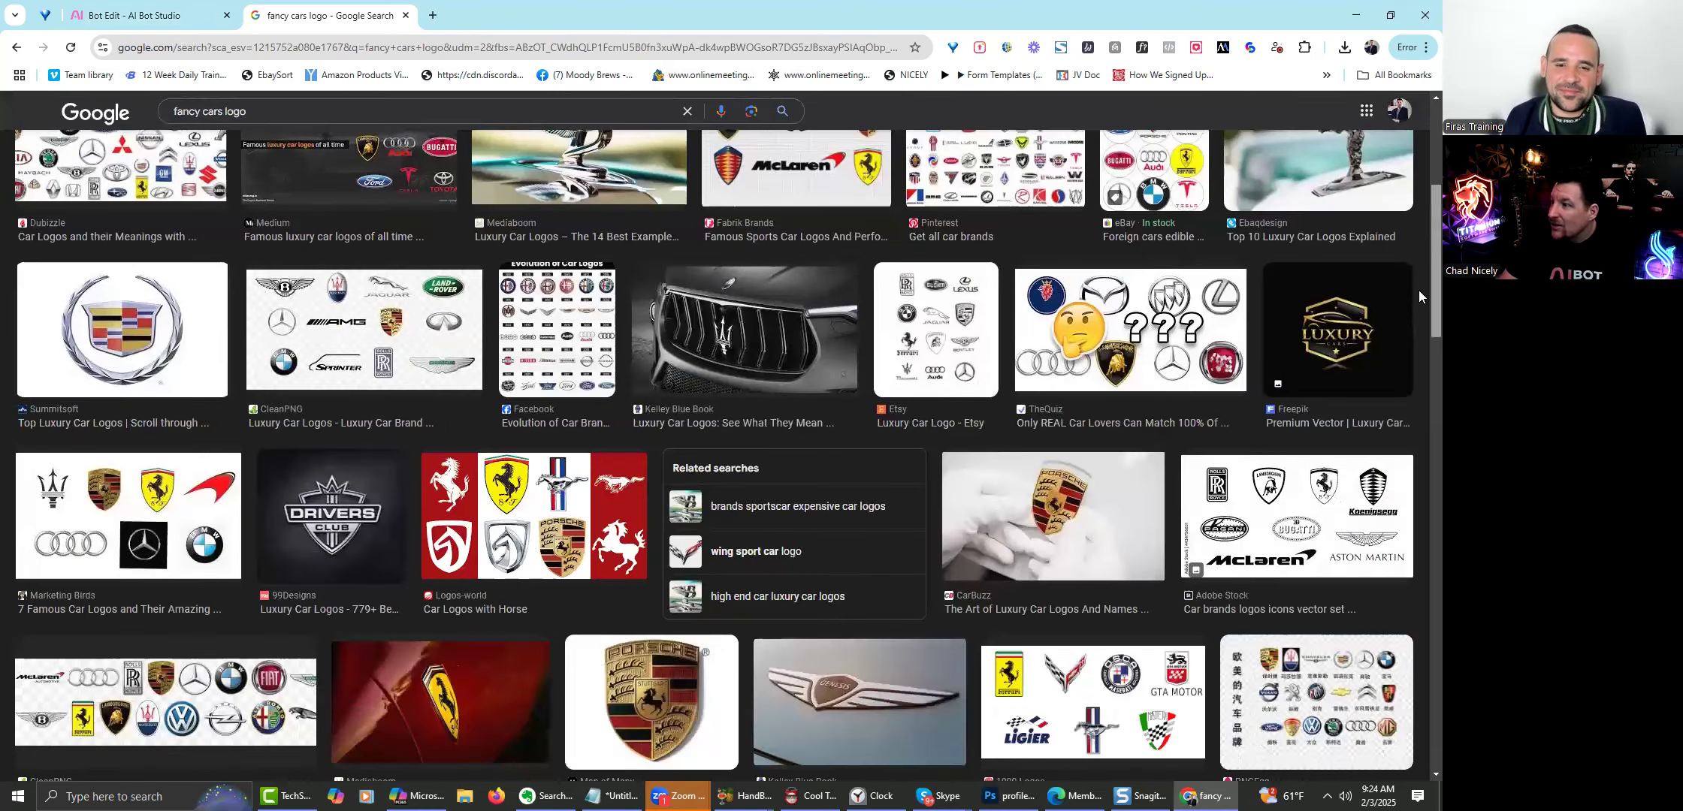
scroll(1418, 296, down, 6)
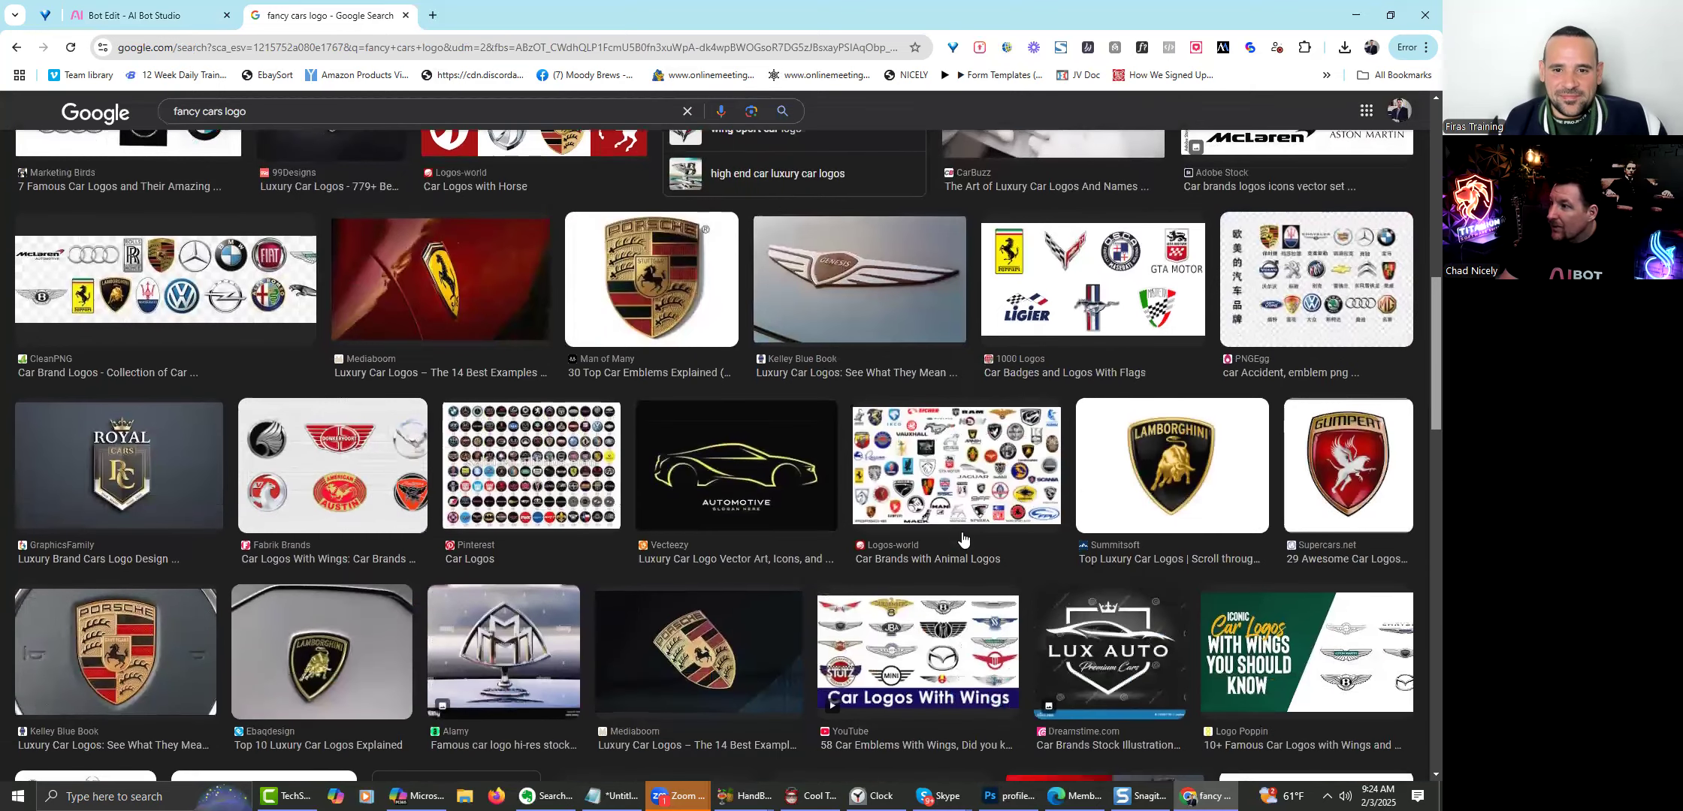
scroll(963, 540, down, 4)
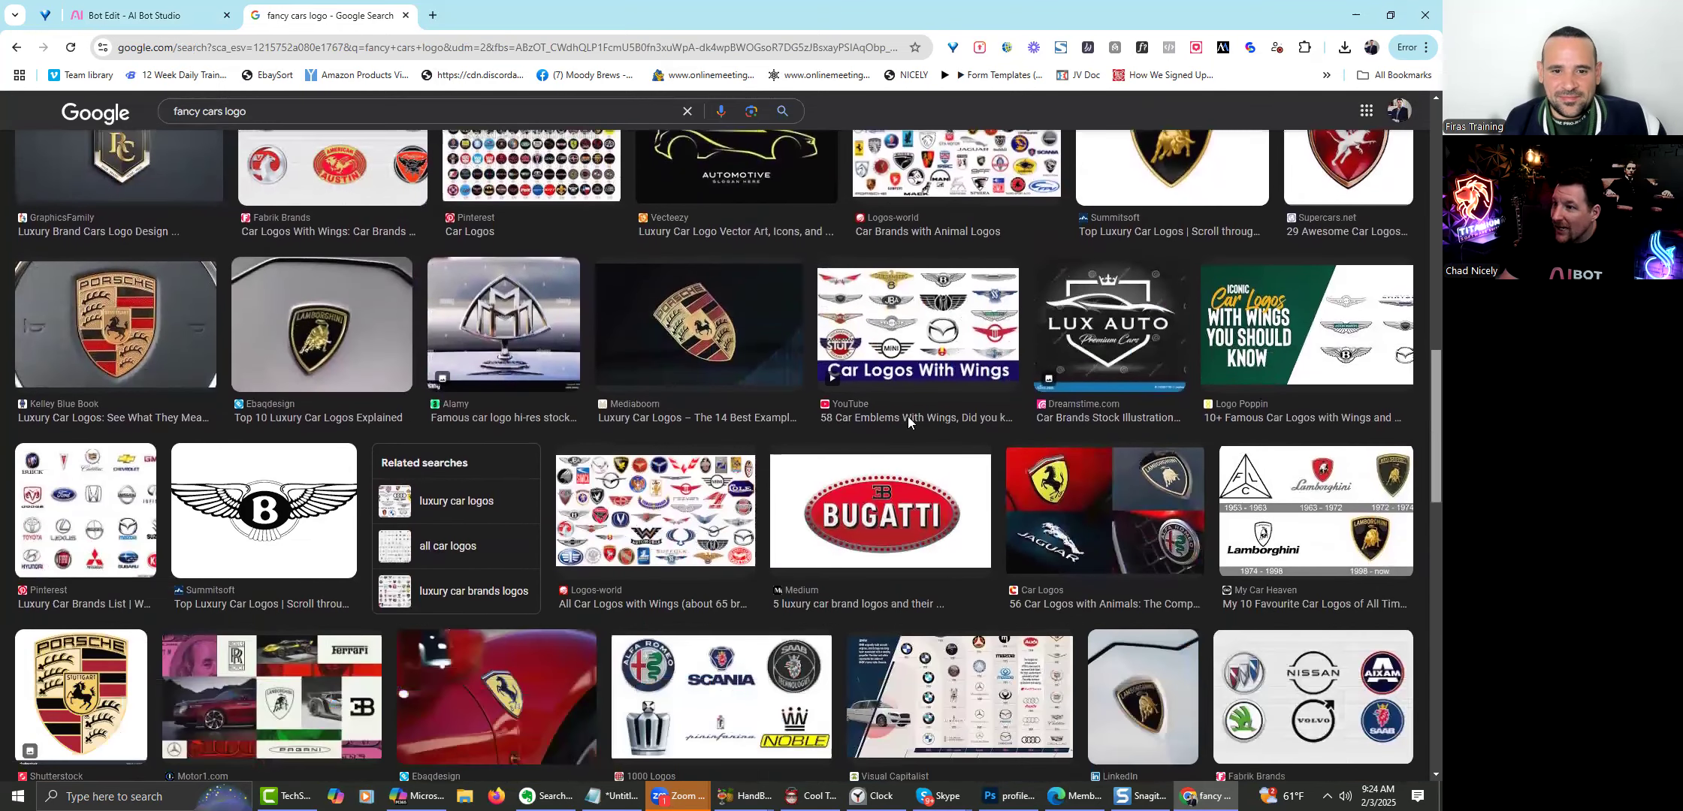
scroll(908, 423, down, 1)
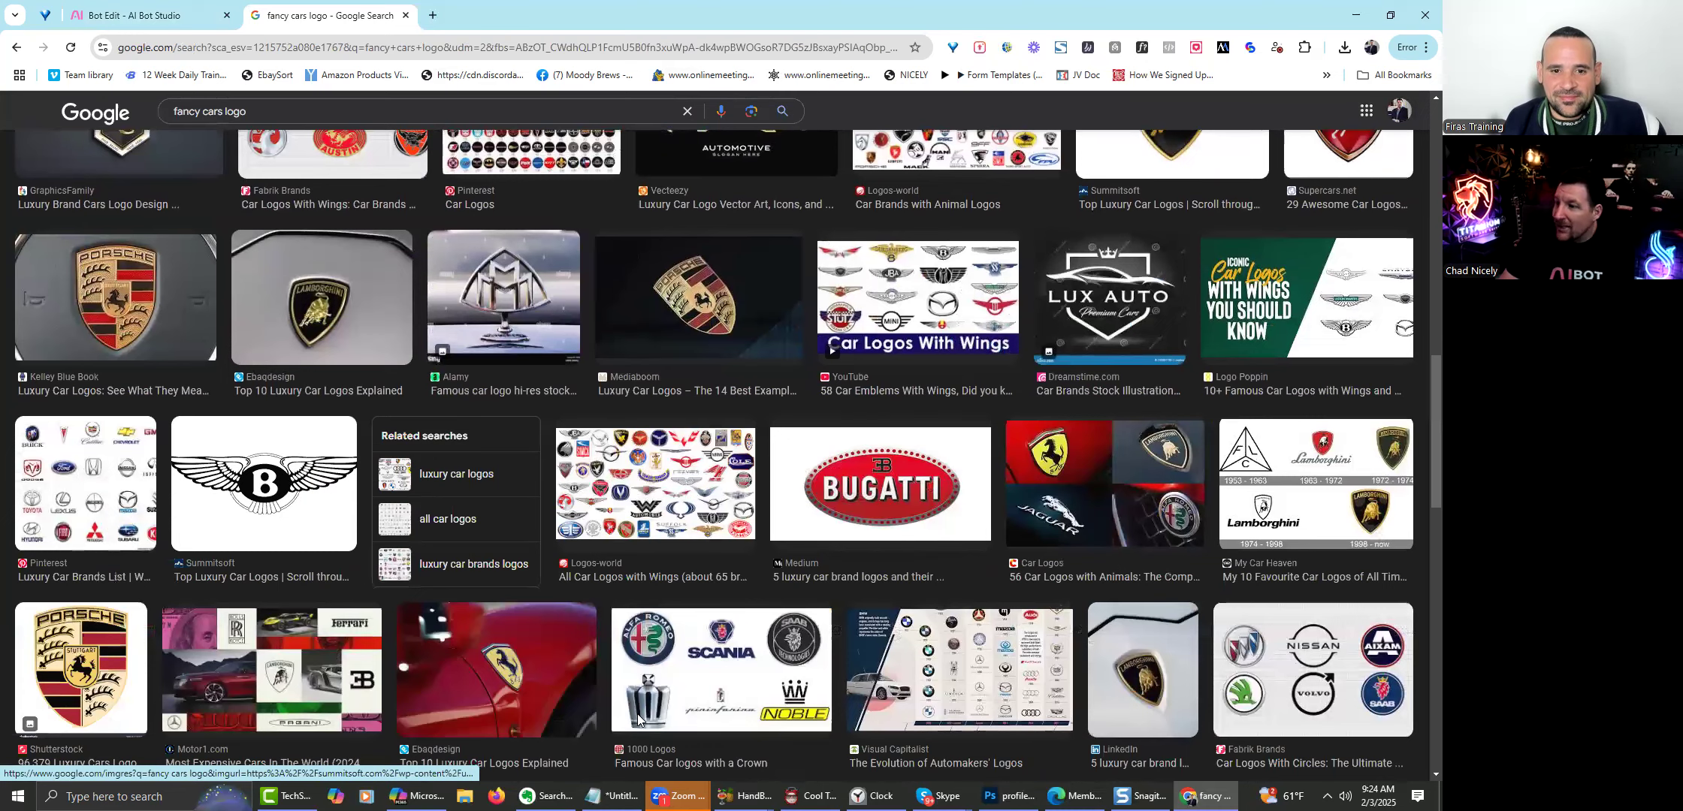
click(264, 483)
right_click(1112, 334)
click(1172, 481)
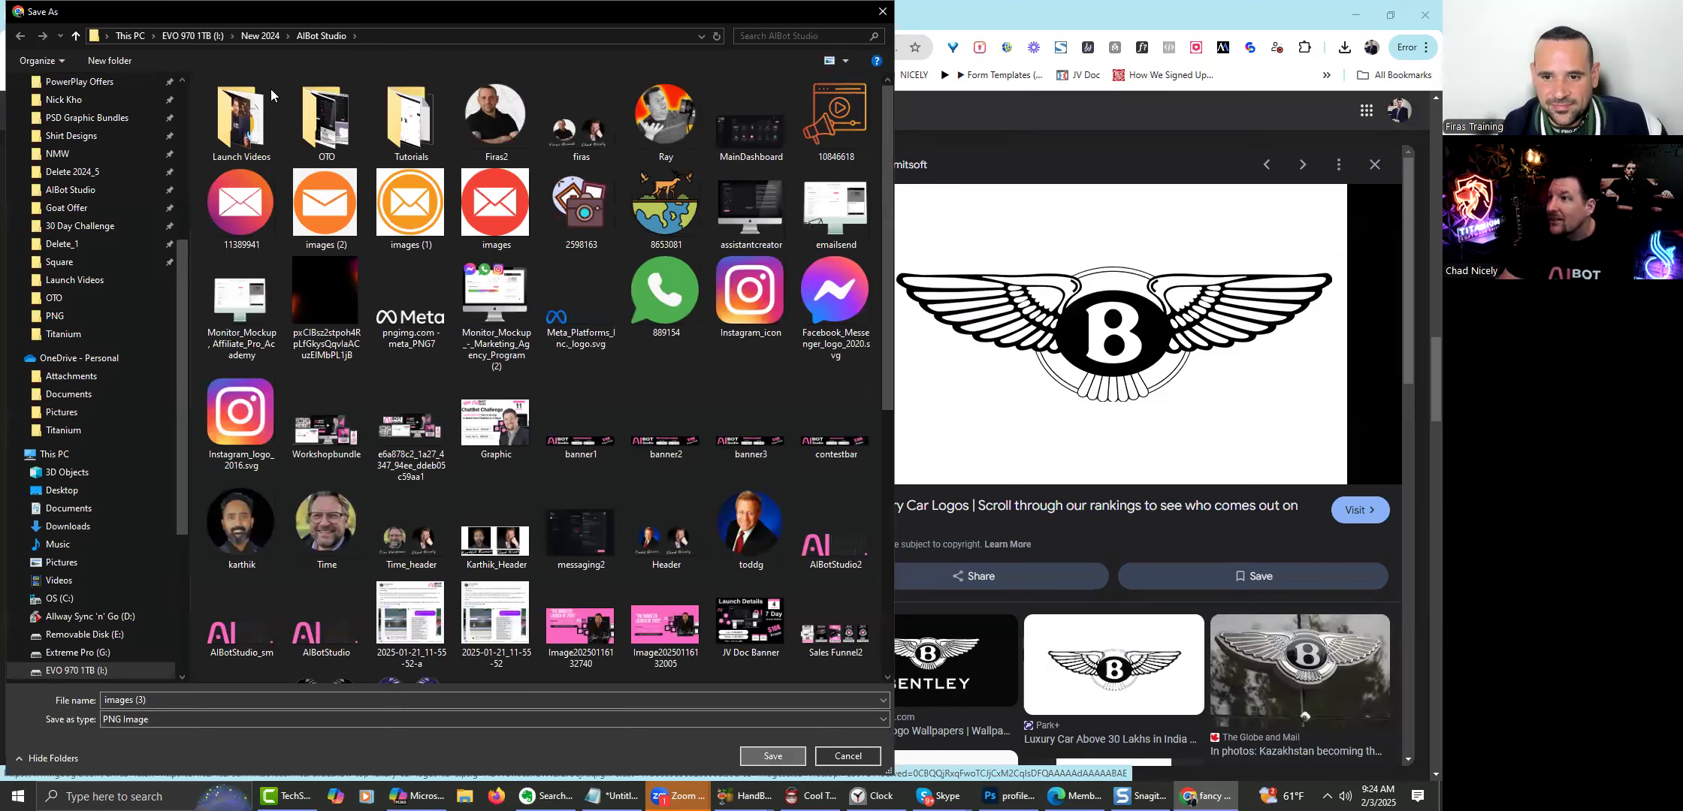
click(773, 756)
key(ctrl+shift+Tab)
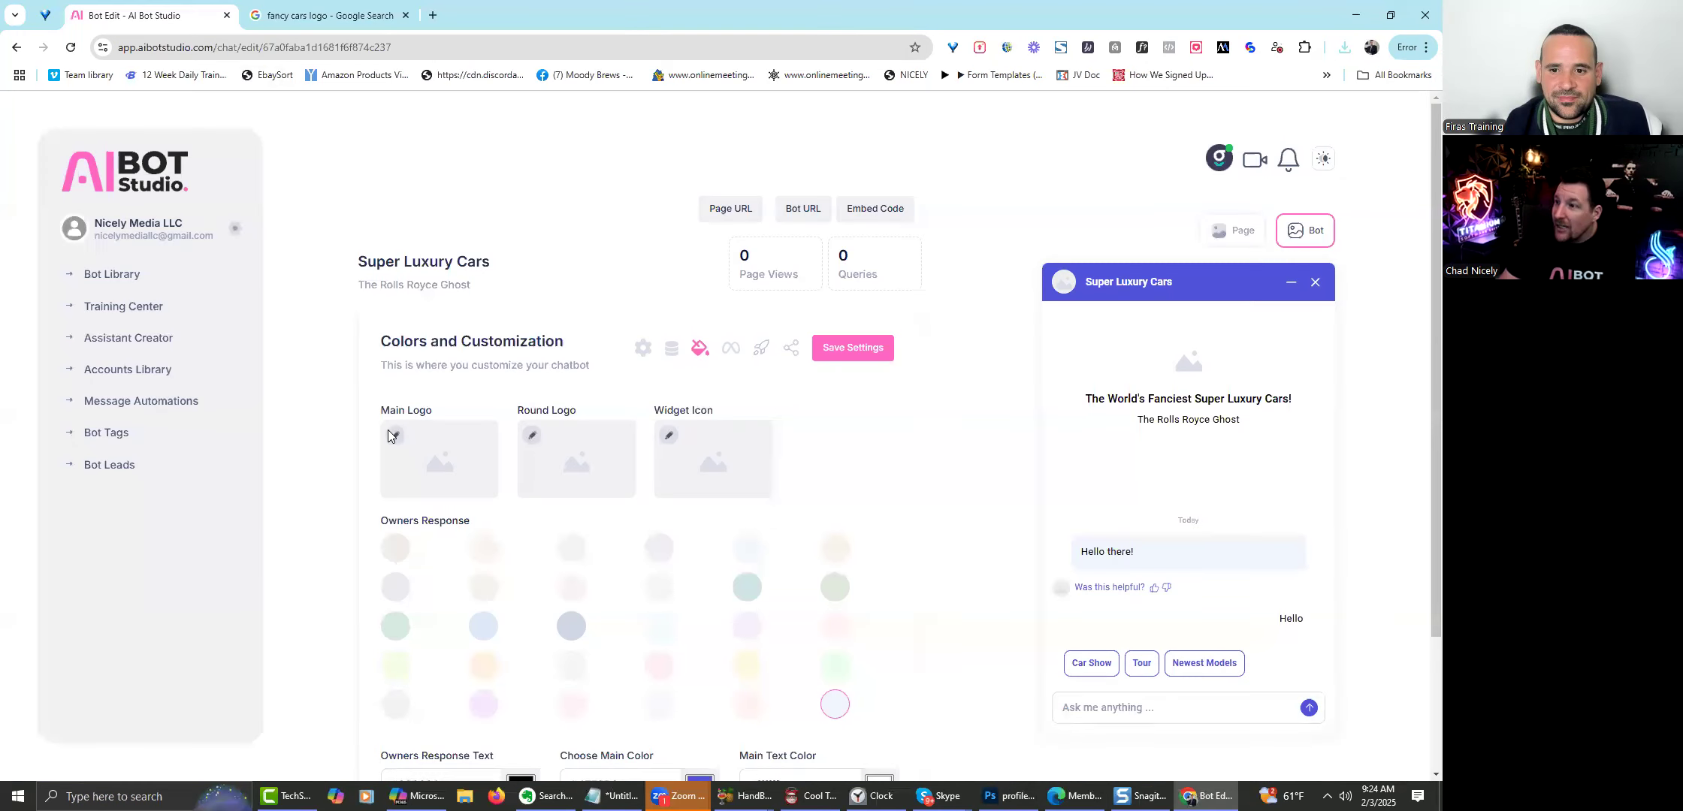
Upload the winged Bentley logo "images (3)" from the AIBot Studio folder as the chatbot's main logo.
click(397, 437)
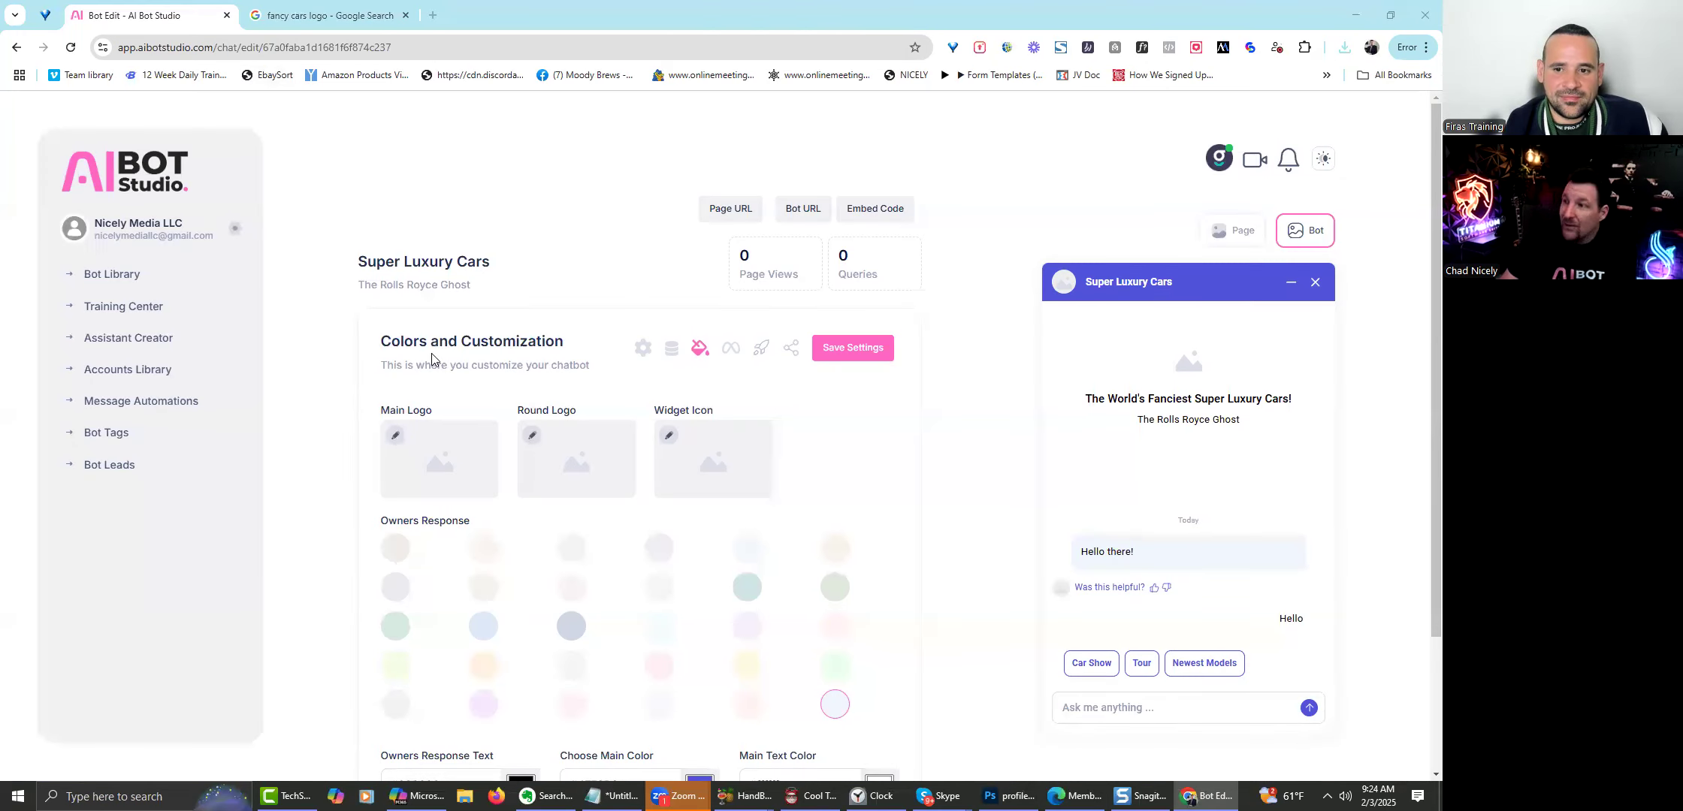
drag(355, 111, 359, 60)
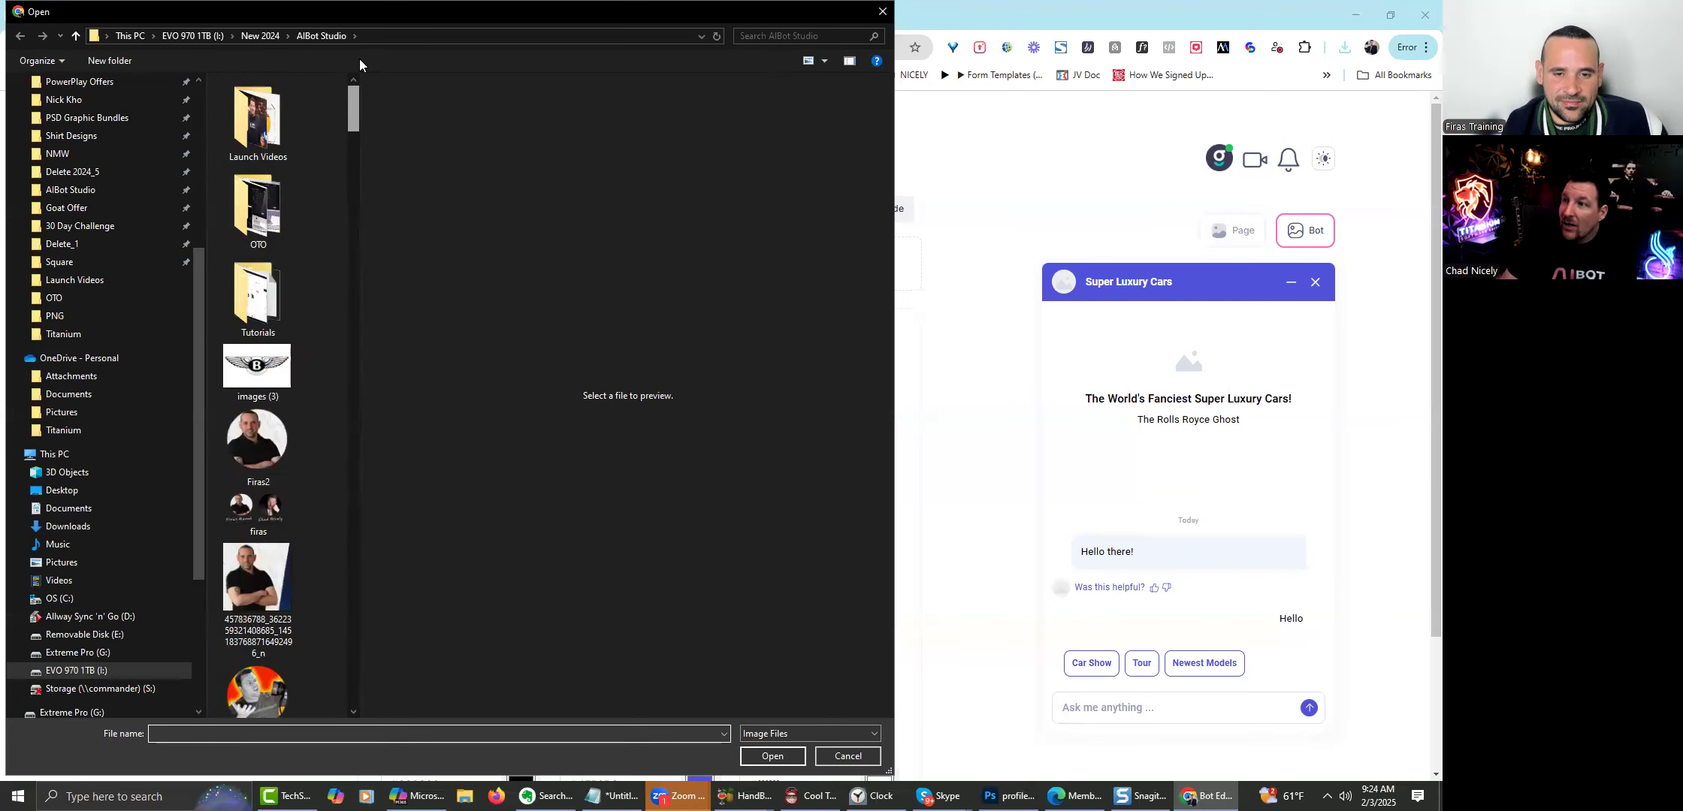
double_click(254, 368)
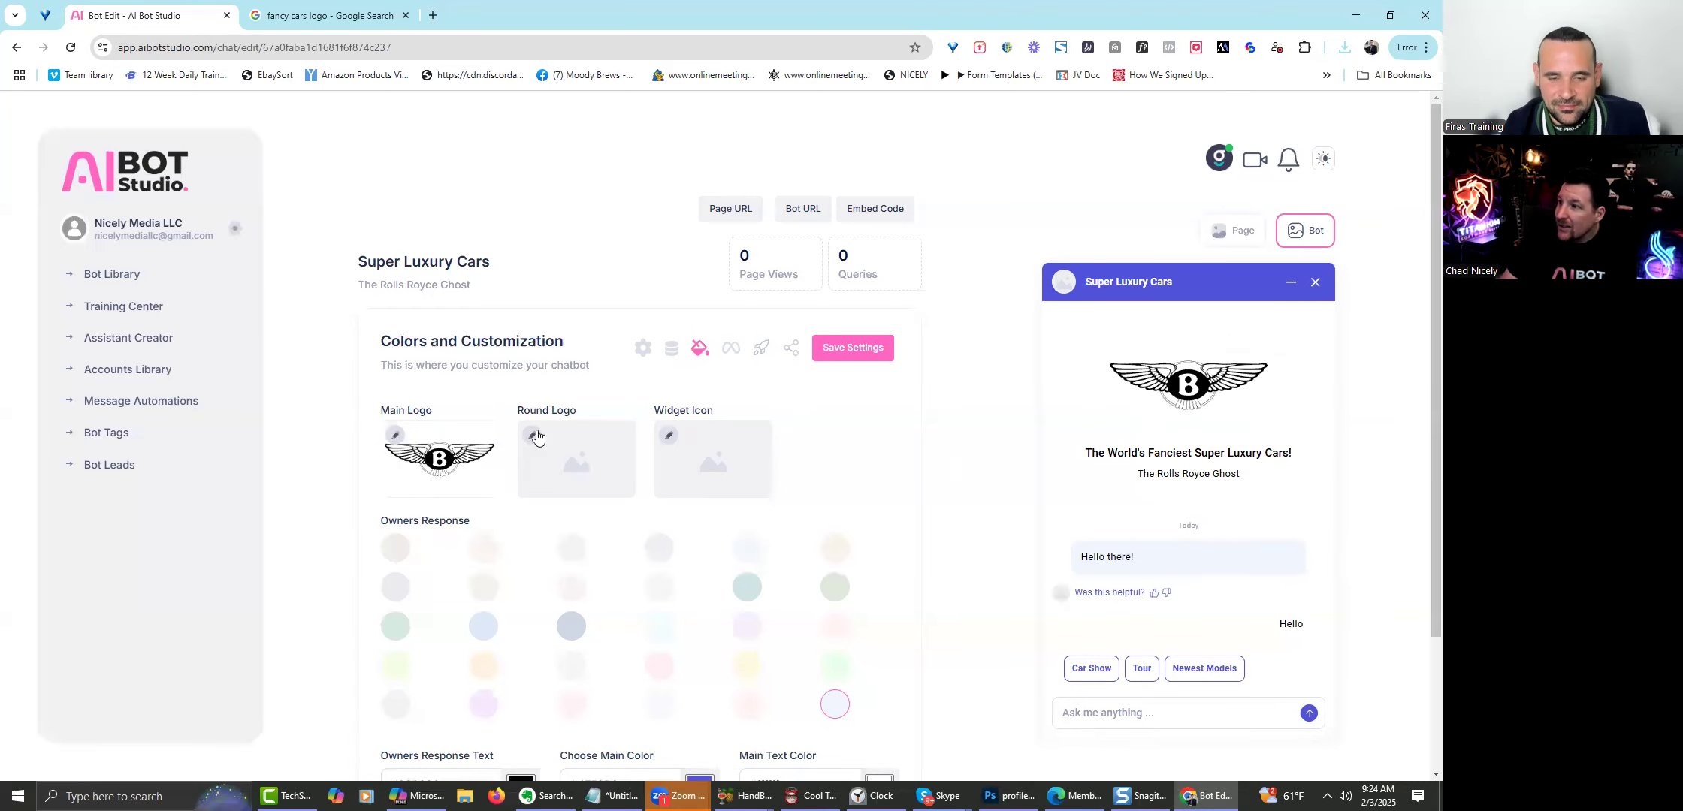
Upload the circular portrait photo from the AIBot Studio folder as the round logo, and try to use it as the widget icon.
click(535, 436)
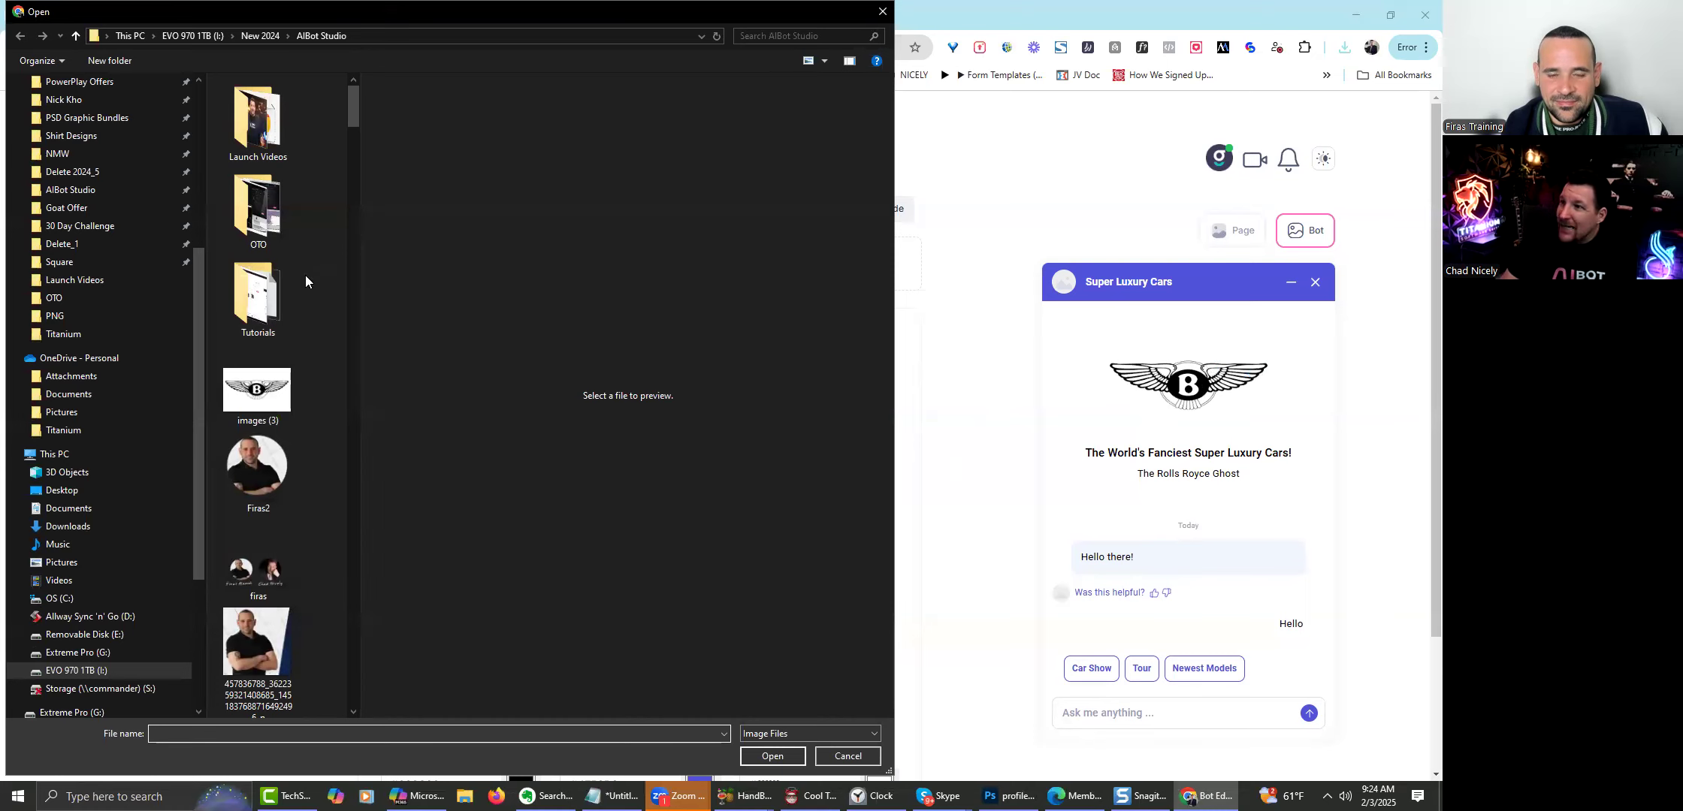
click(257, 387)
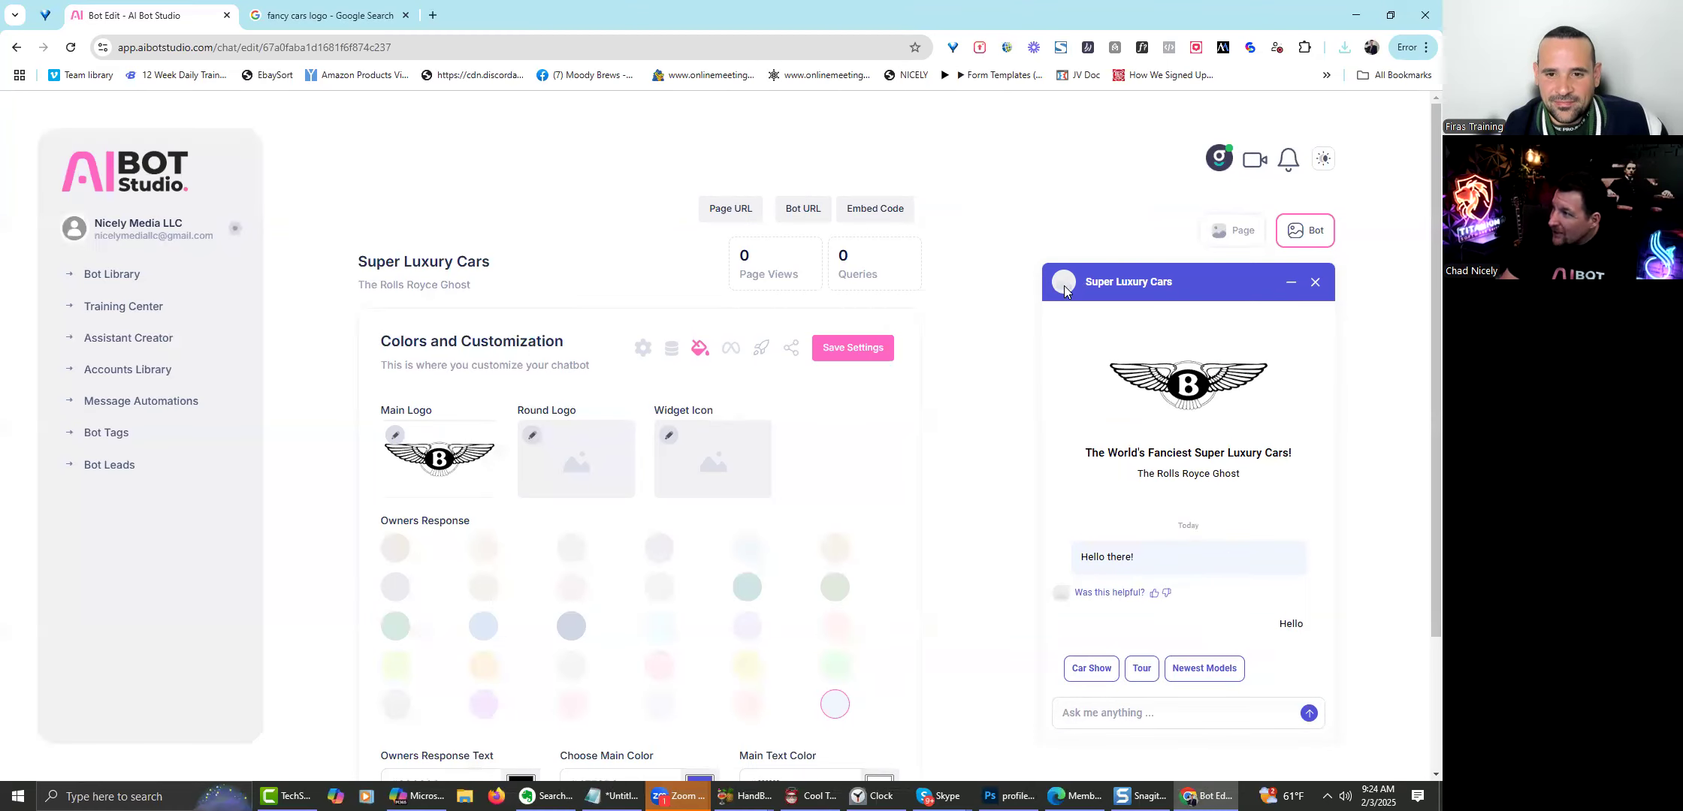
click(534, 436)
click(265, 404)
click(261, 465)
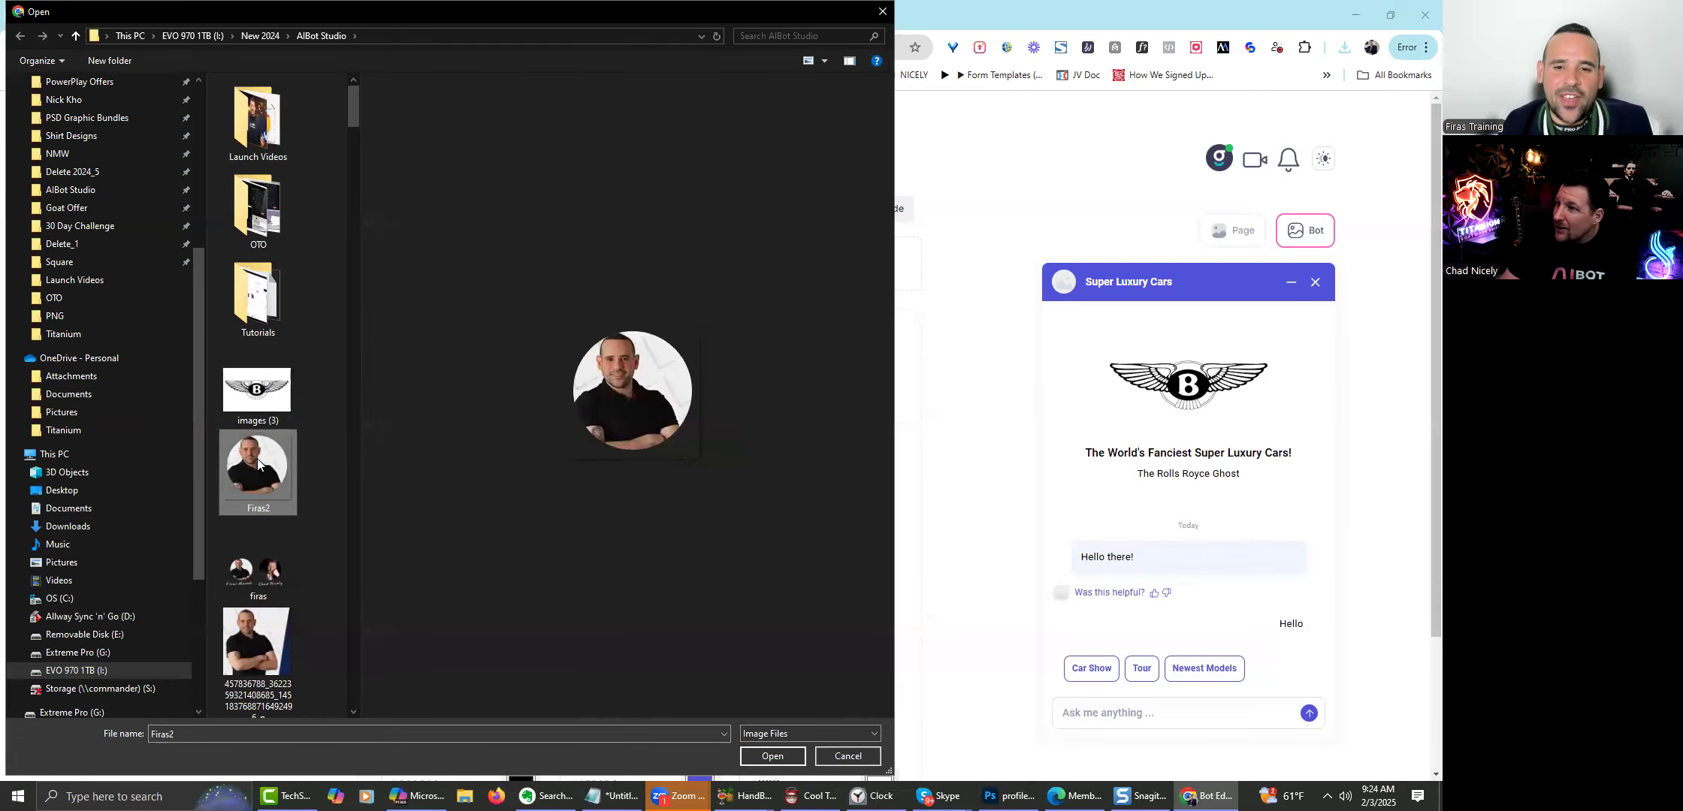
click(771, 756)
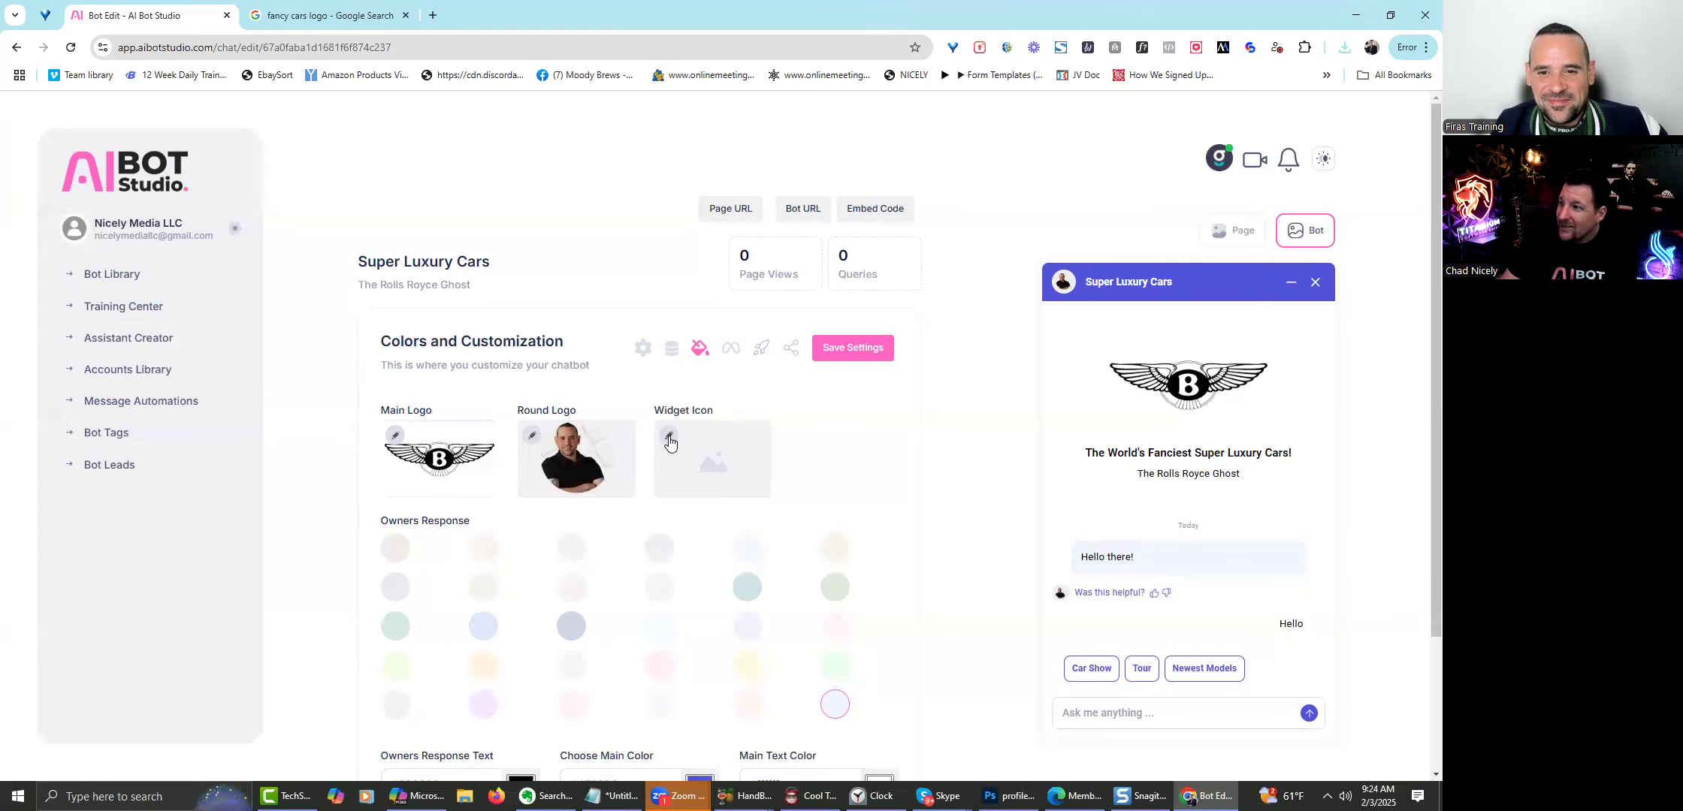
click(709, 433)
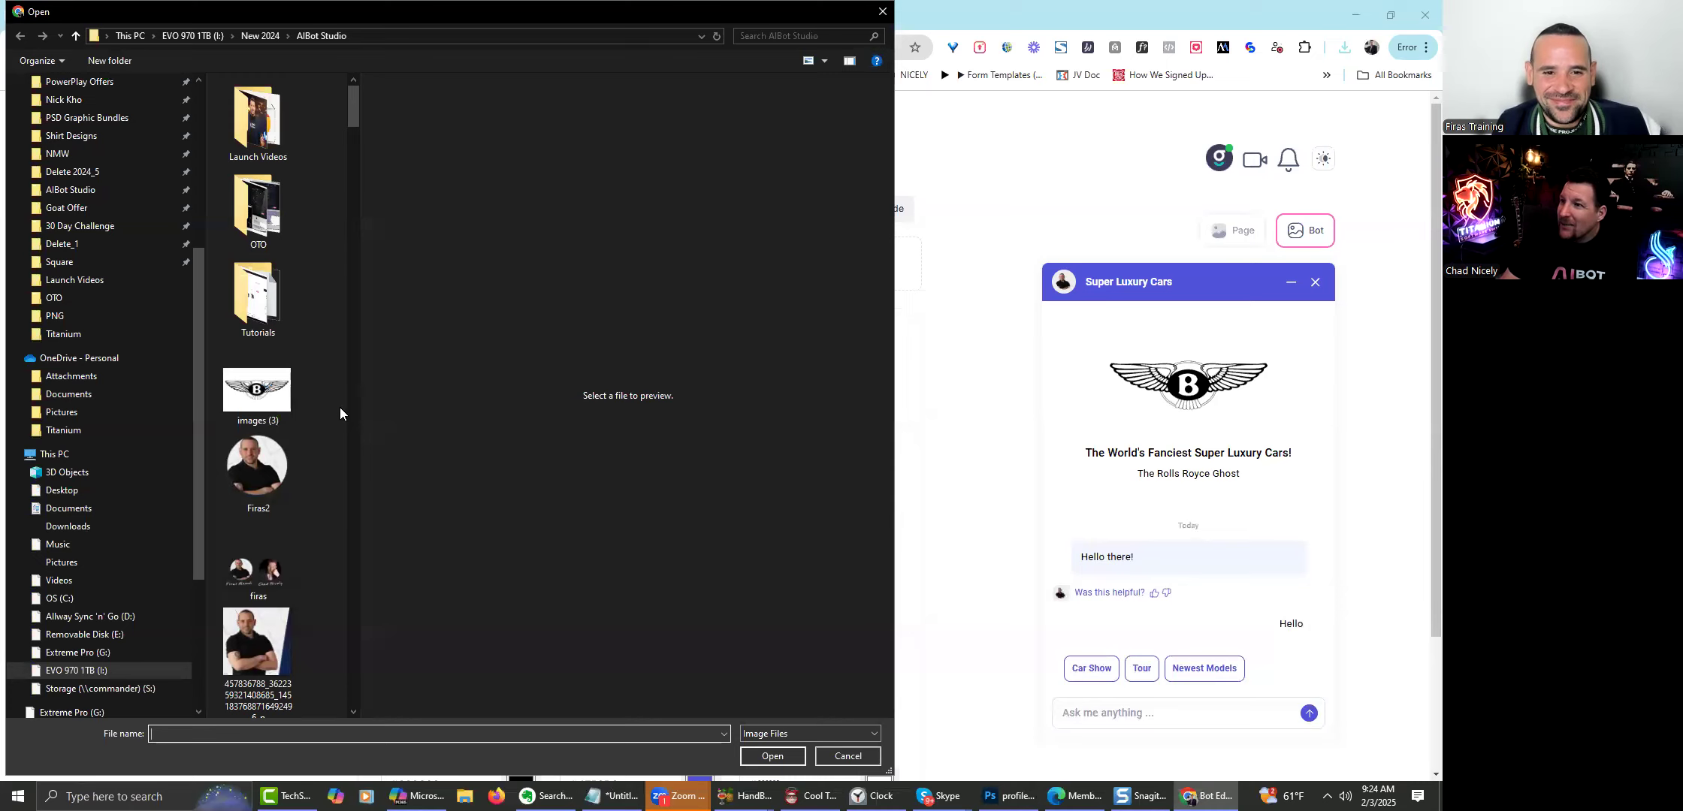
double_click(253, 470)
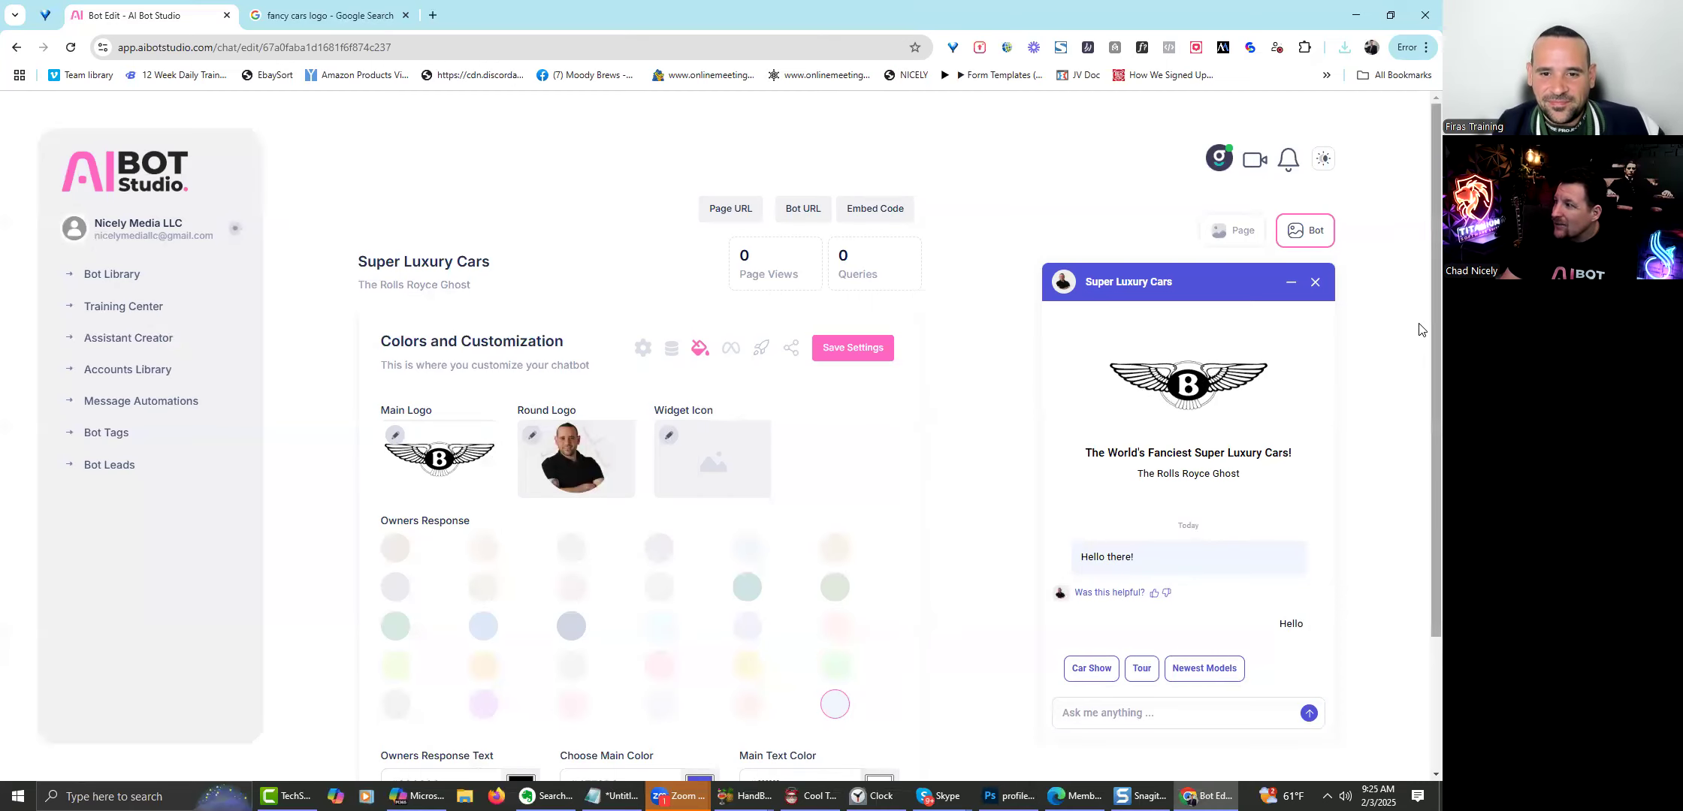
Try green, pale pink and dark blue owners response colors, and choose the very light blue in the fifth column of the first row.
scroll(1419, 436, down, 3)
scroll(1418, 435, up, 1)
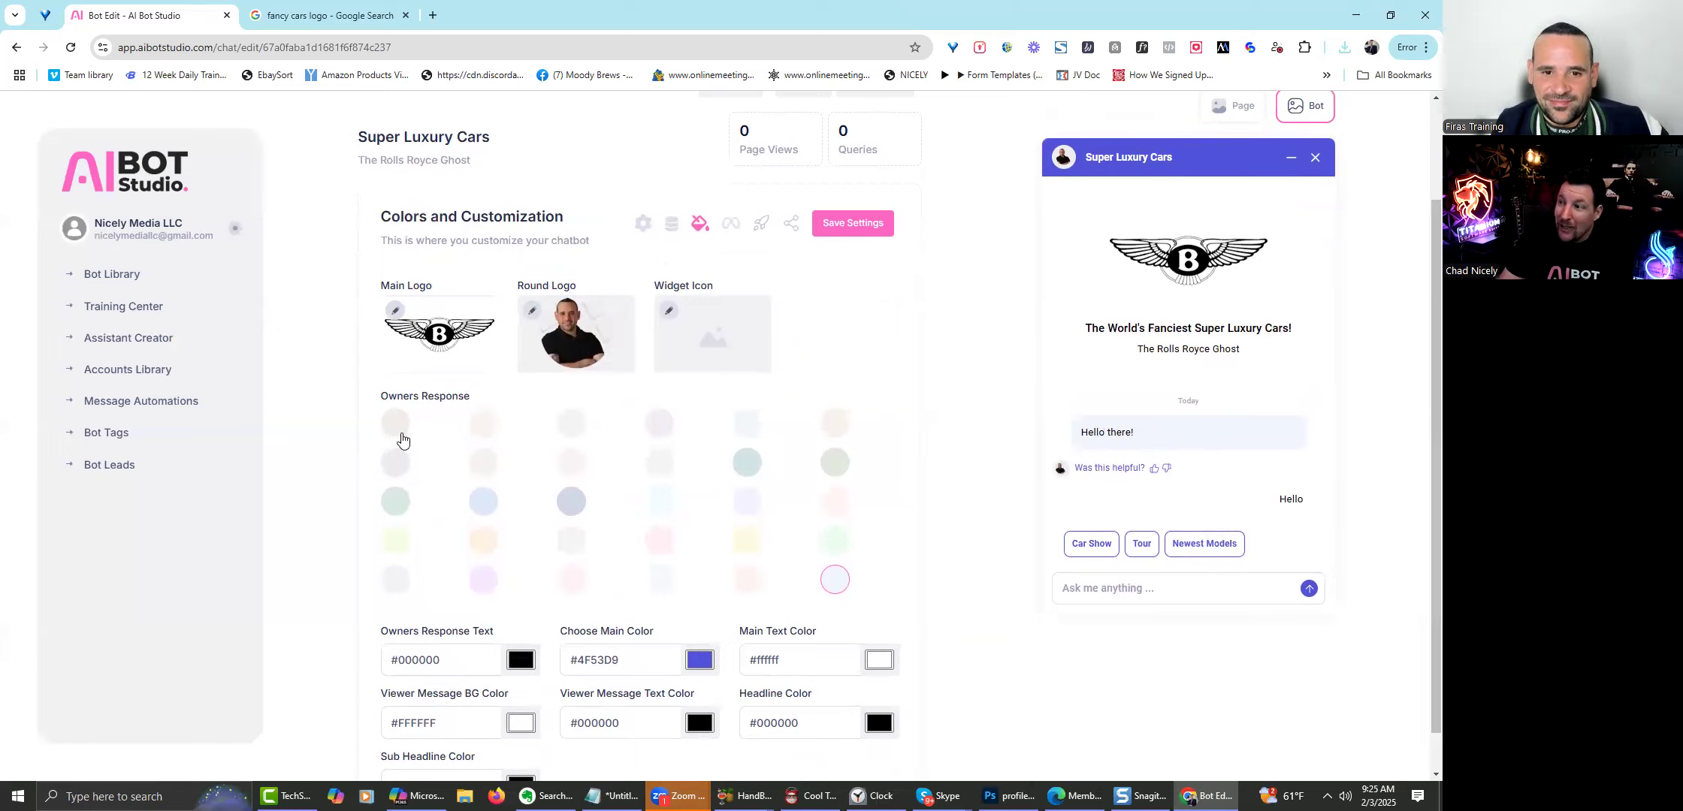
click(392, 502)
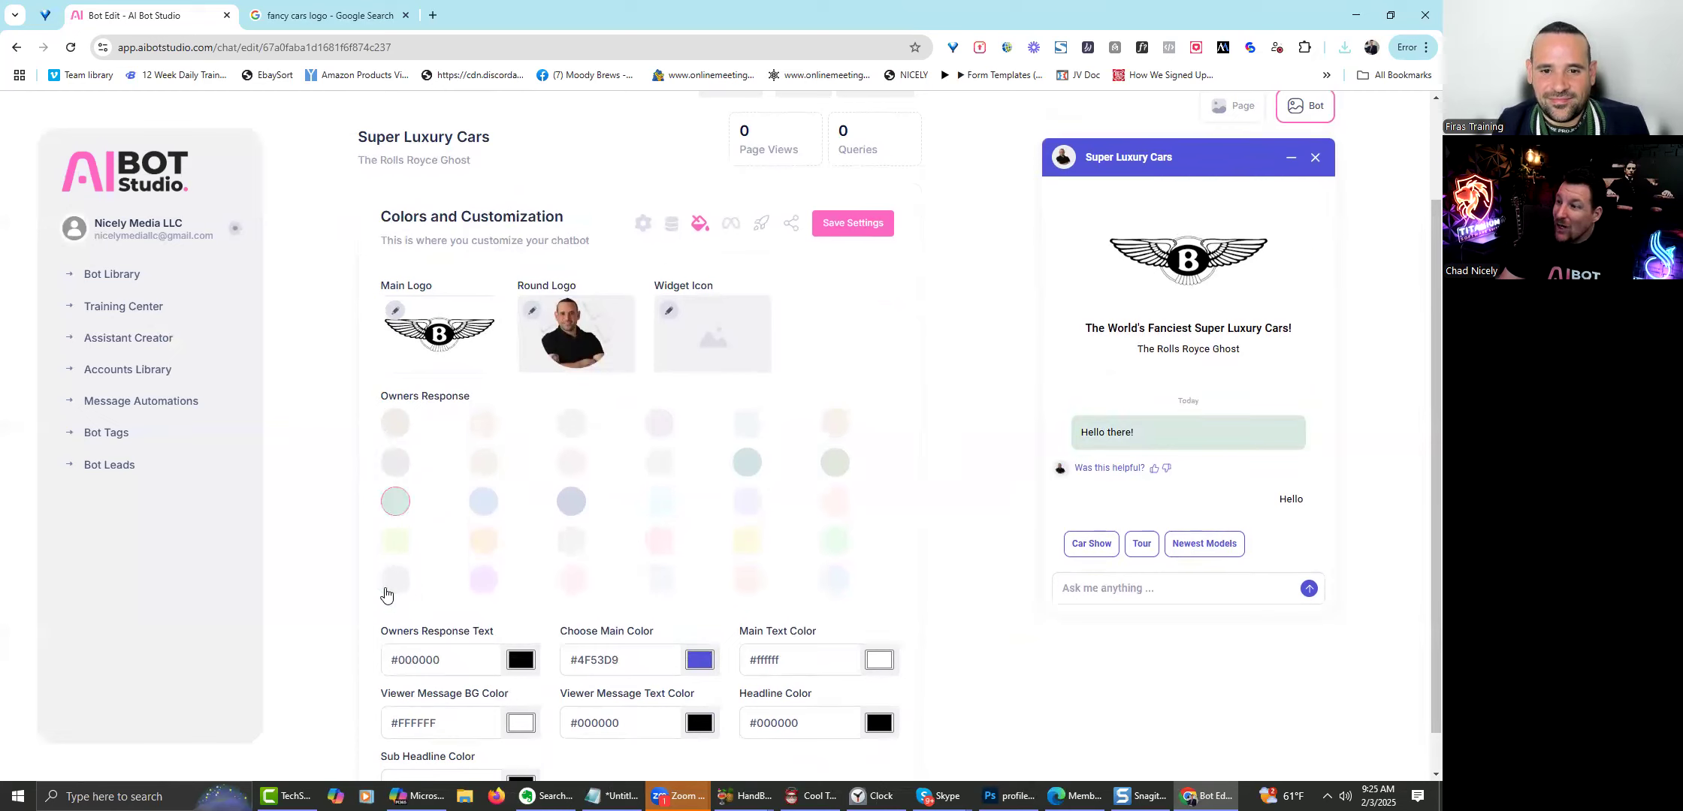
click(482, 425)
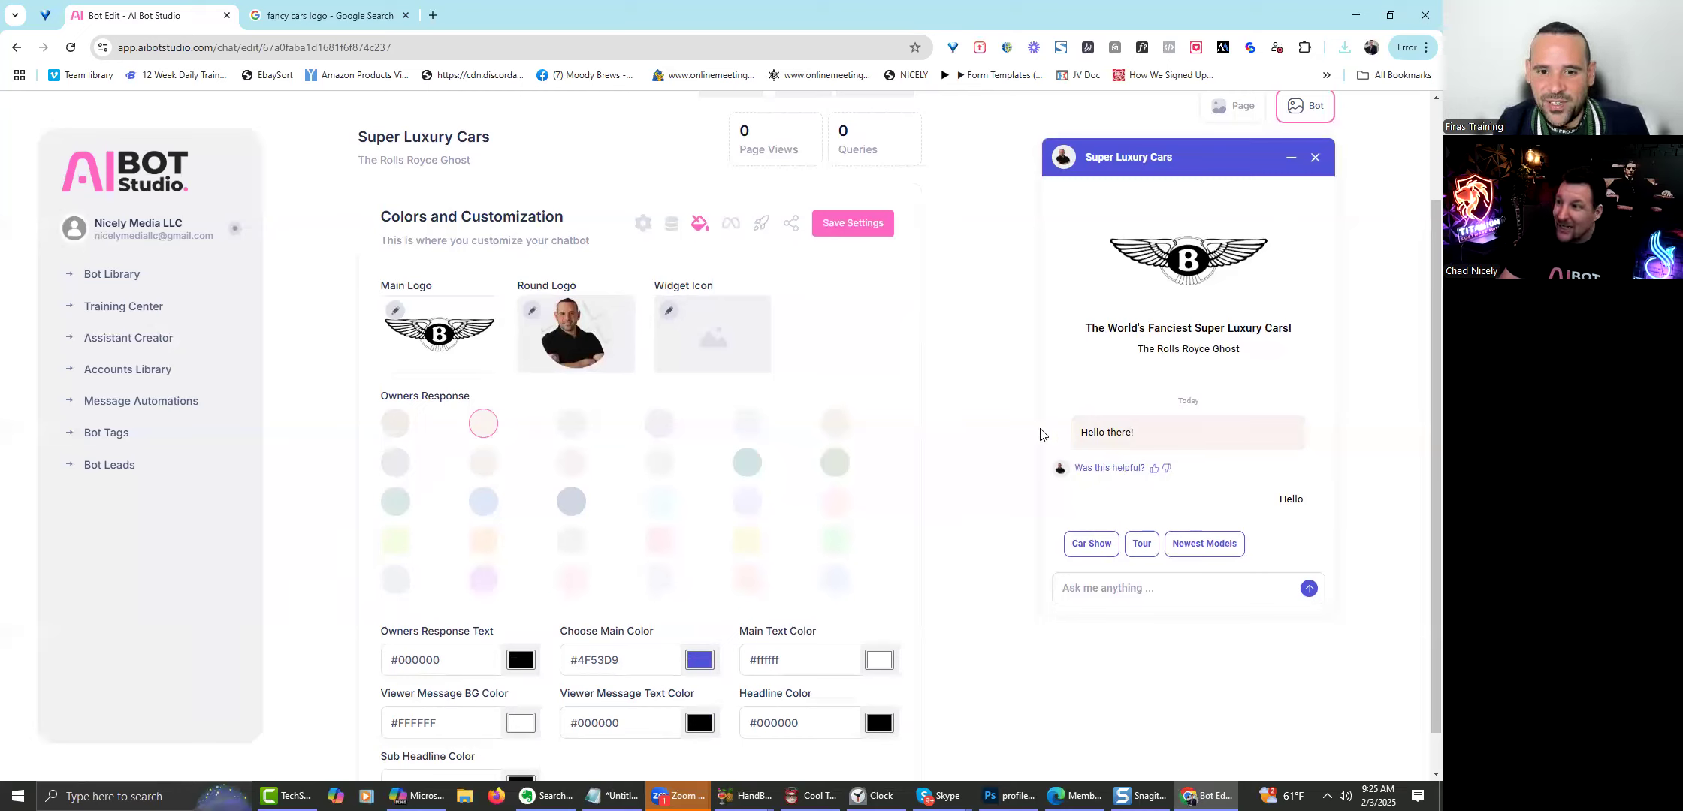
click(572, 502)
click(752, 427)
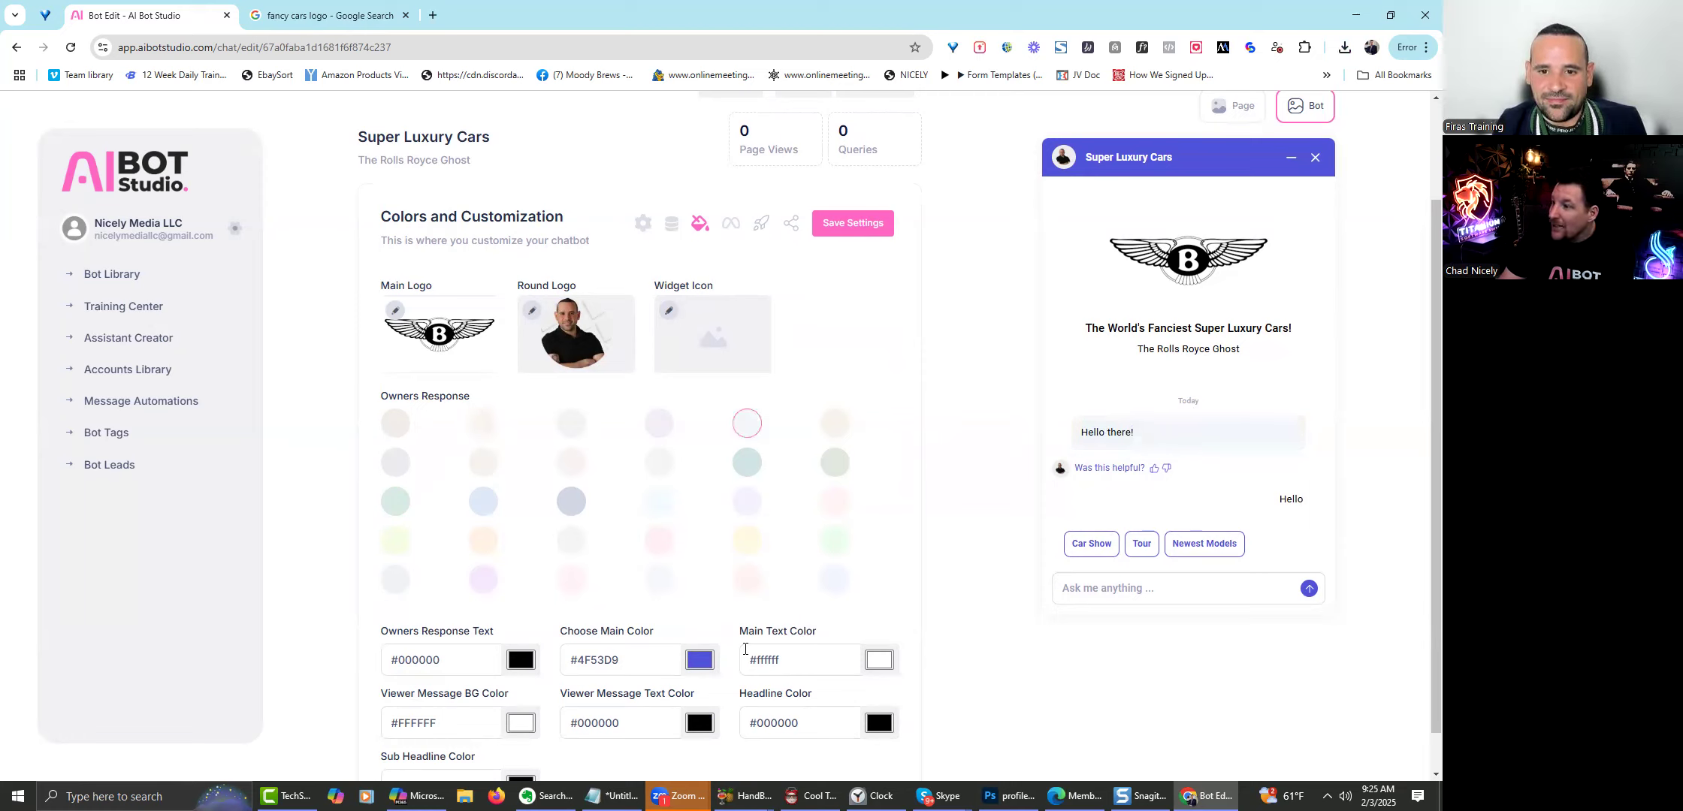
Set the chatbot's main color and the viewer message background color to #000000.
click(710, 653)
drag(716, 555, 646, 597)
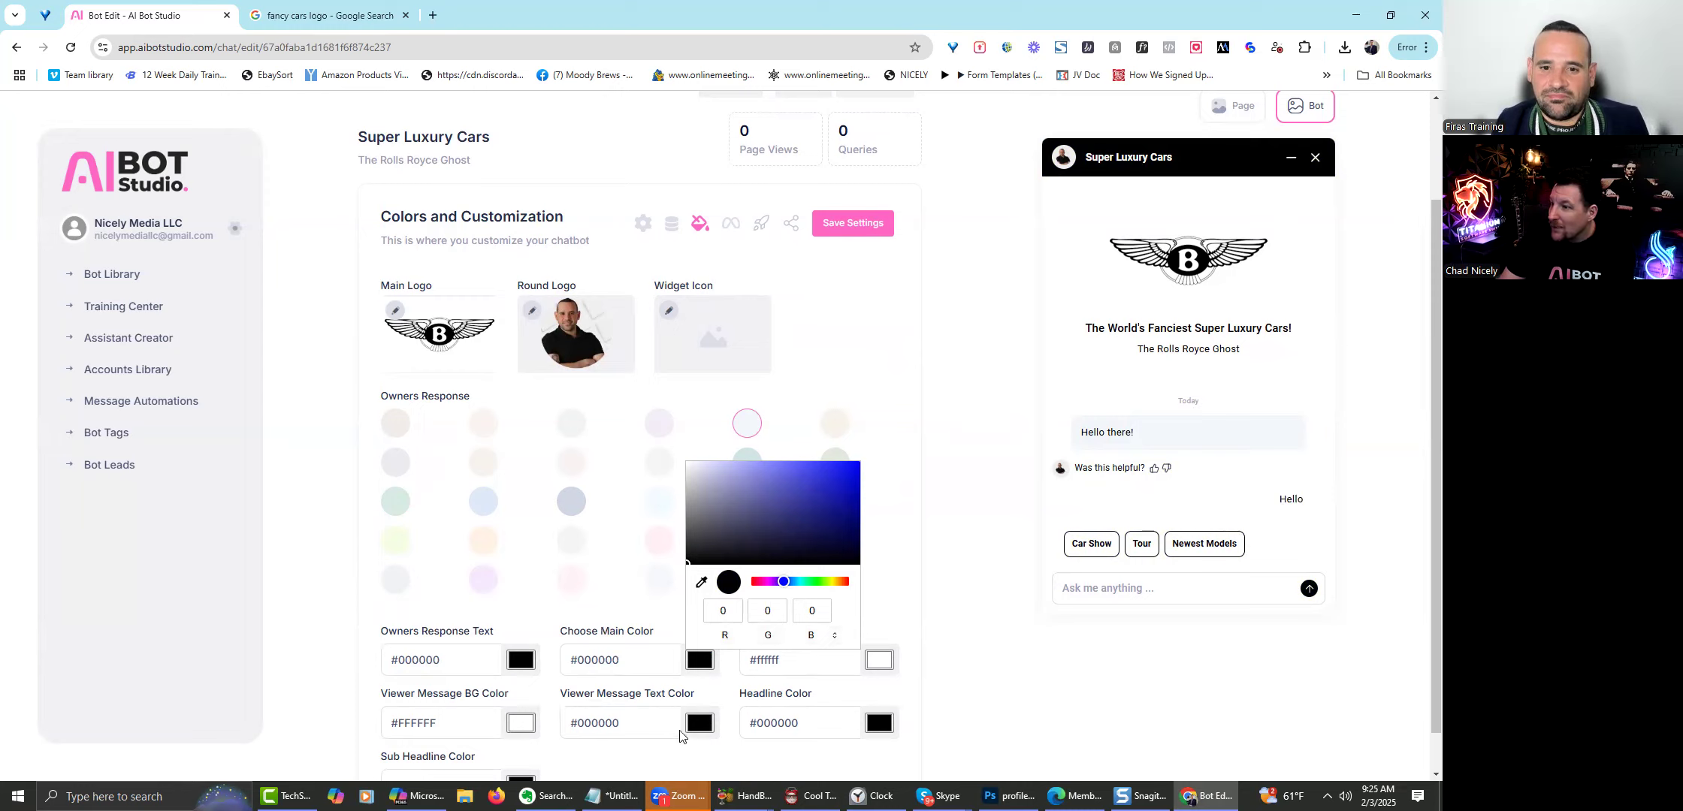
click(521, 725)
click(550, 610)
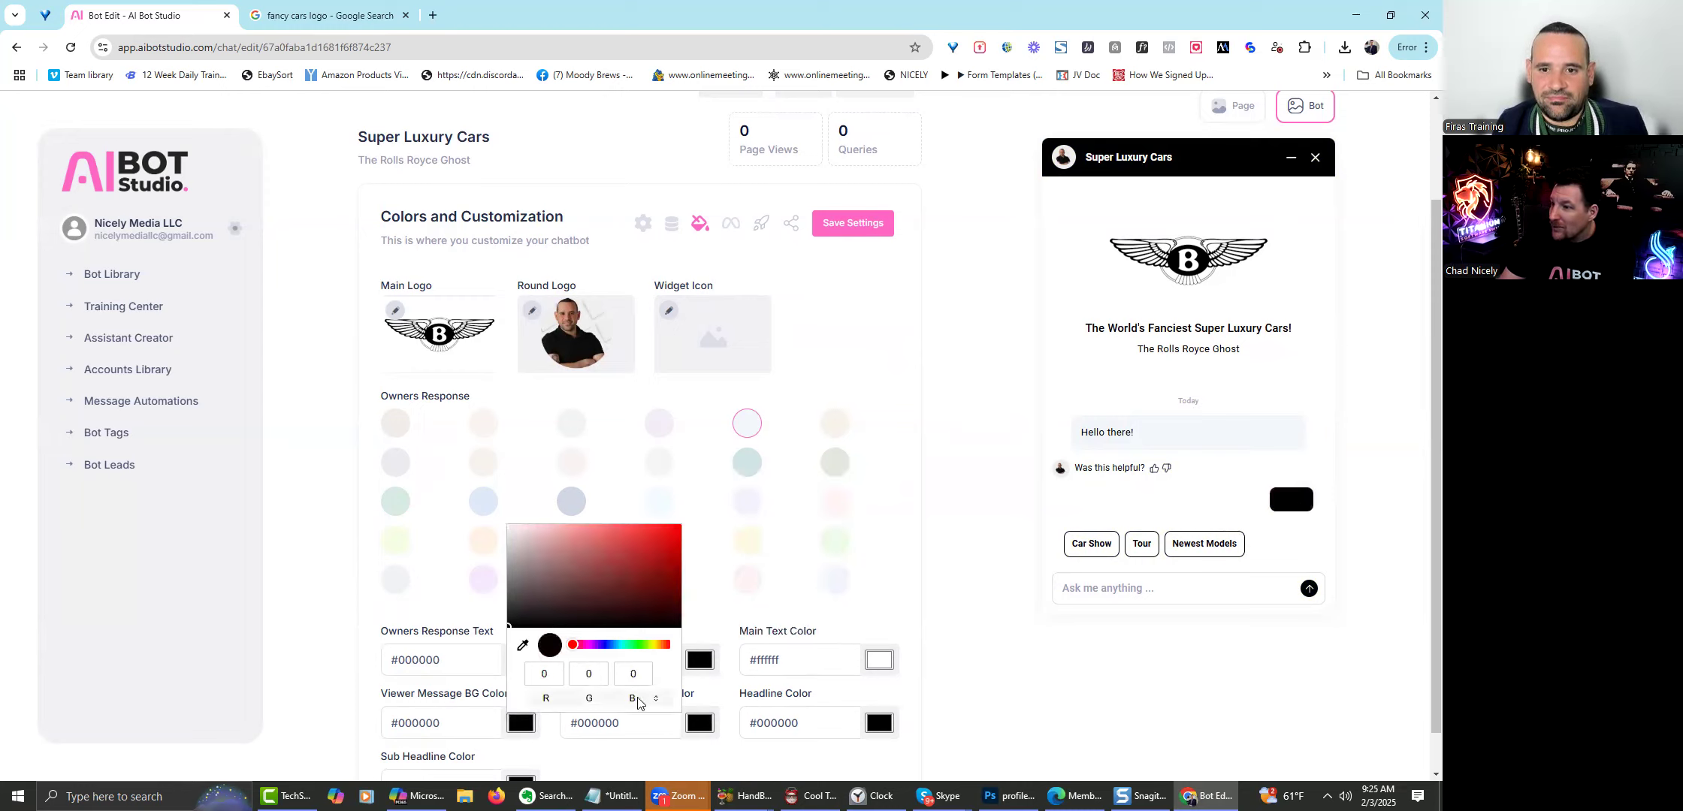
Set the viewer message text color to #ffffff and save the color settings.
click(699, 723)
click(701, 591)
drag(701, 590, 637, 475)
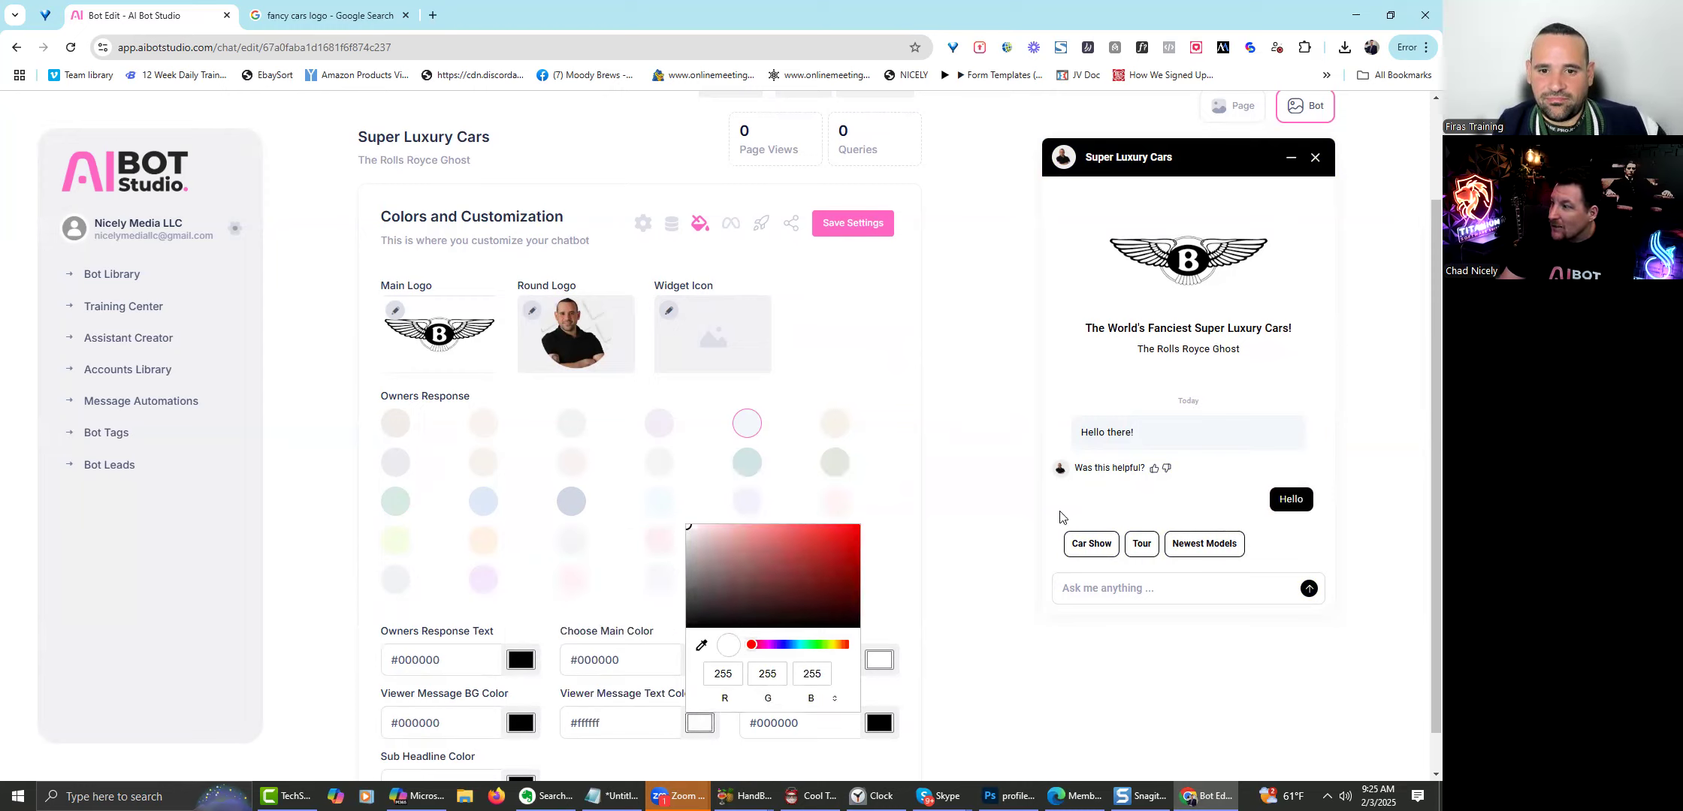
click(1056, 519)
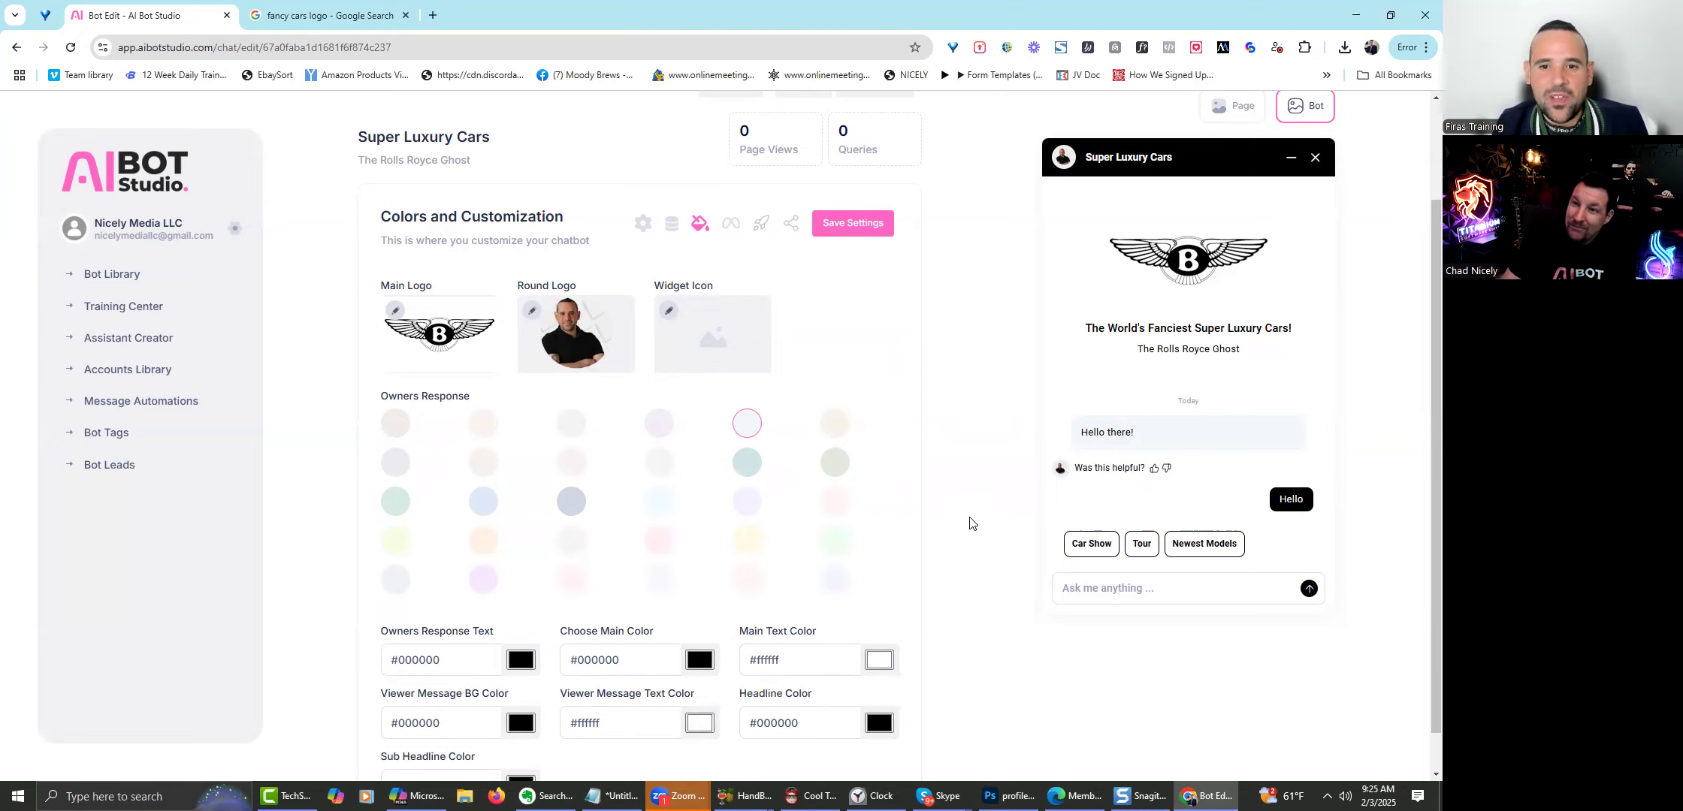
drag(1434, 370, 1414, 244)
click(851, 347)
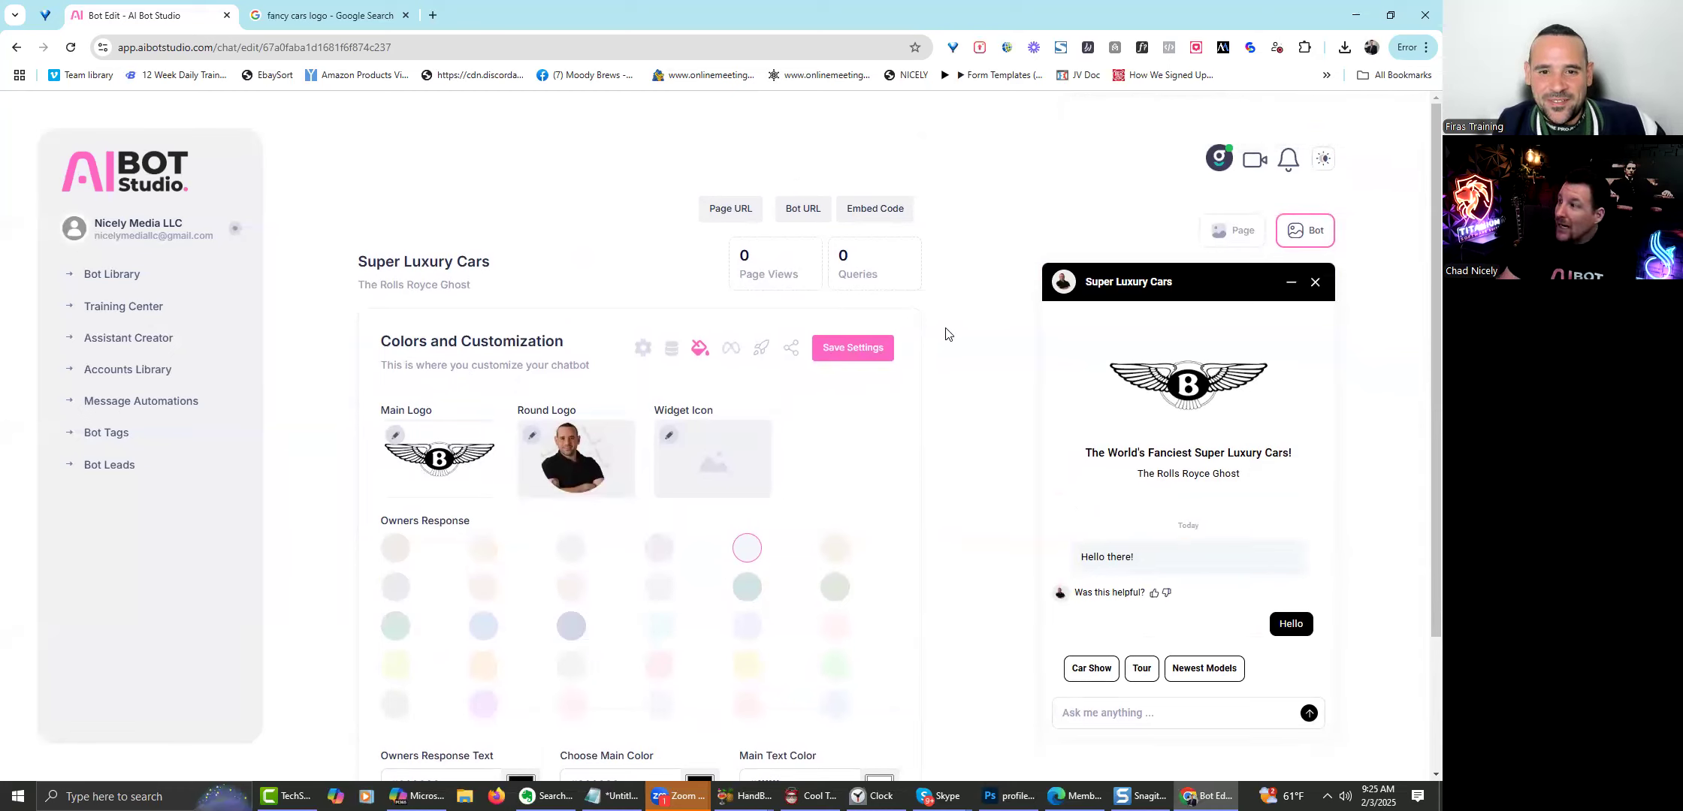
Try to connect WhatsApp via Facebook up to the WhatsApp Business Account selection, abandon the connection, and save the messaging channel settings.
click(730, 350)
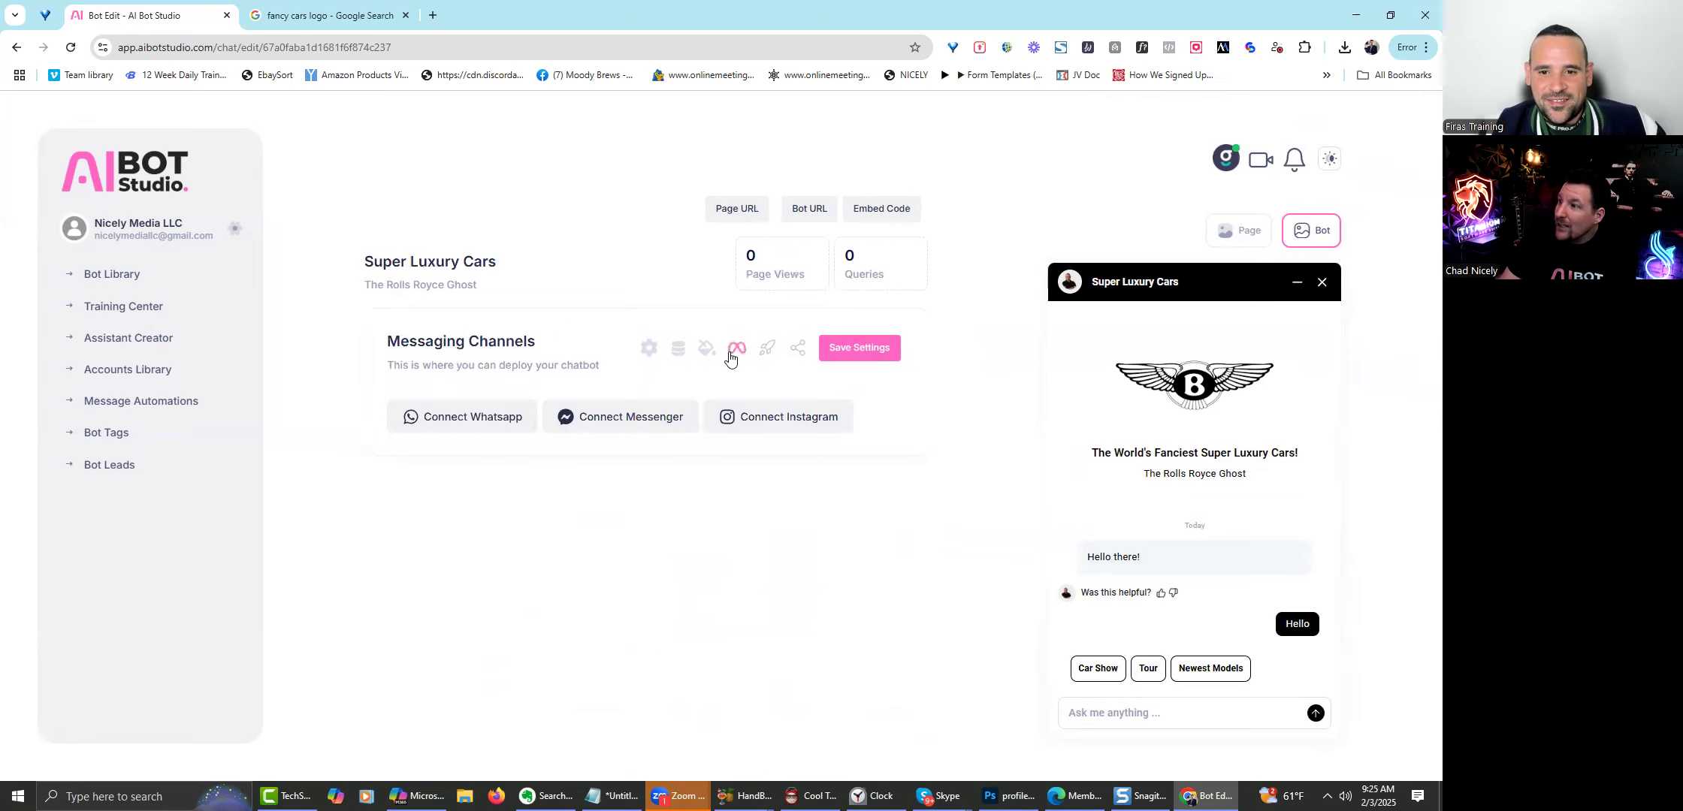
click(469, 417)
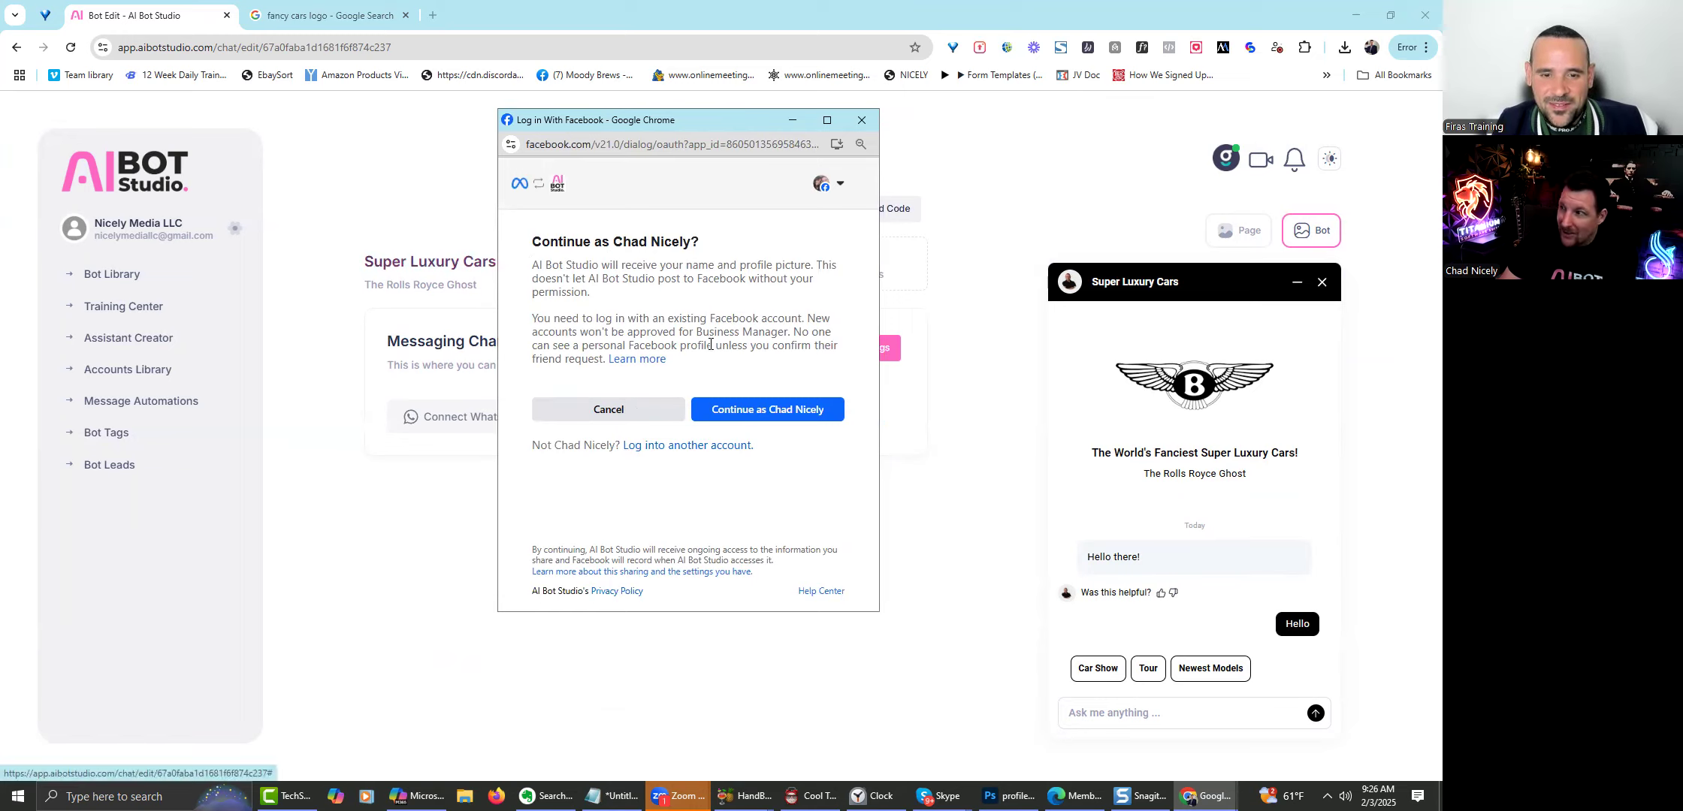
click(785, 410)
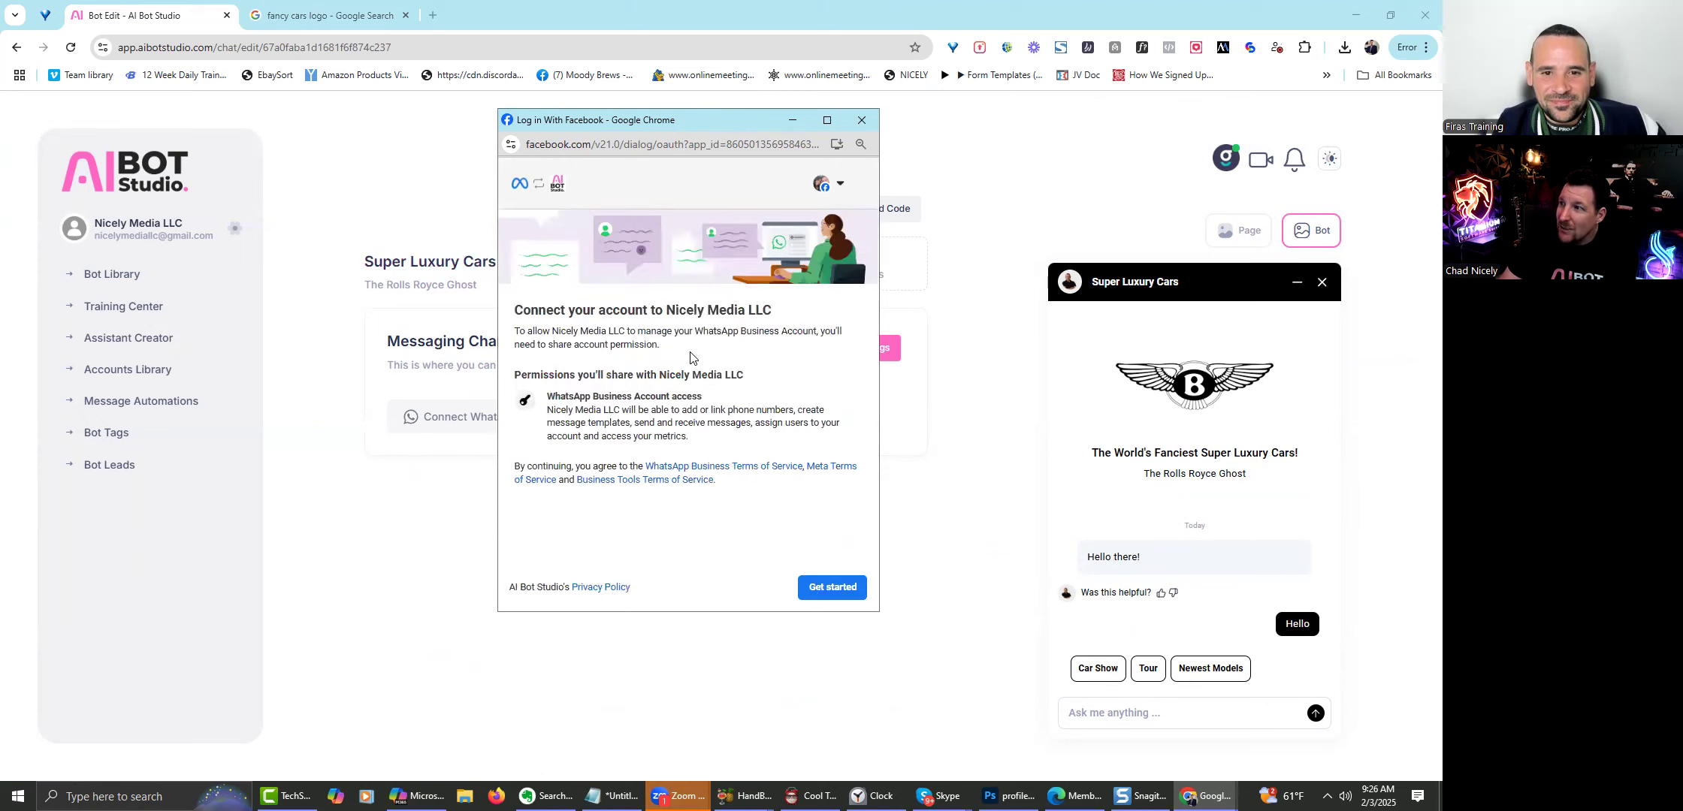
click(817, 585)
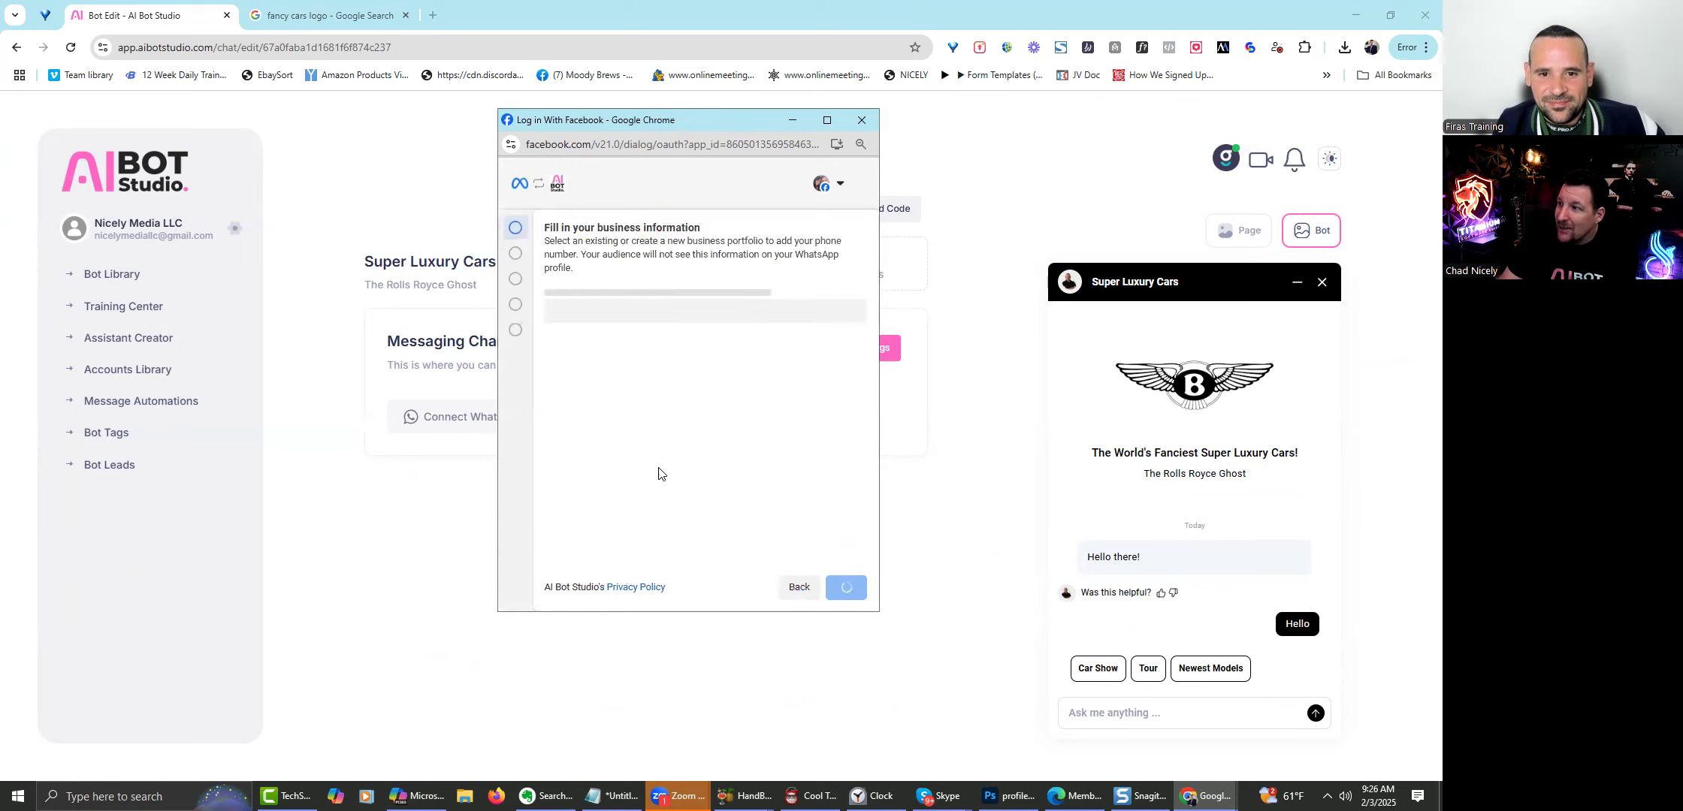
click(837, 585)
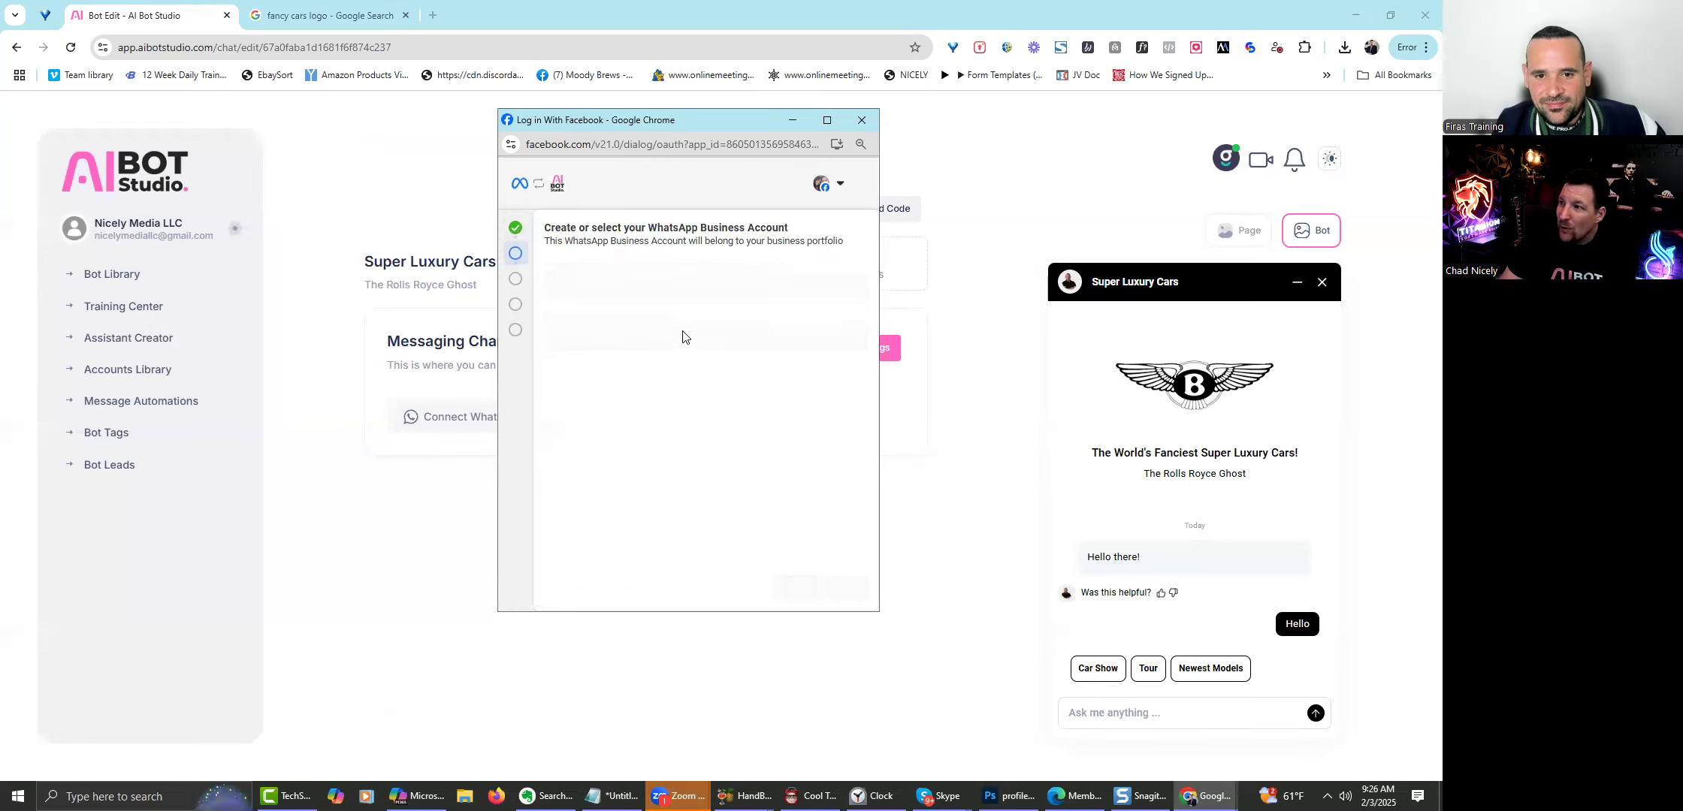
click(861, 124)
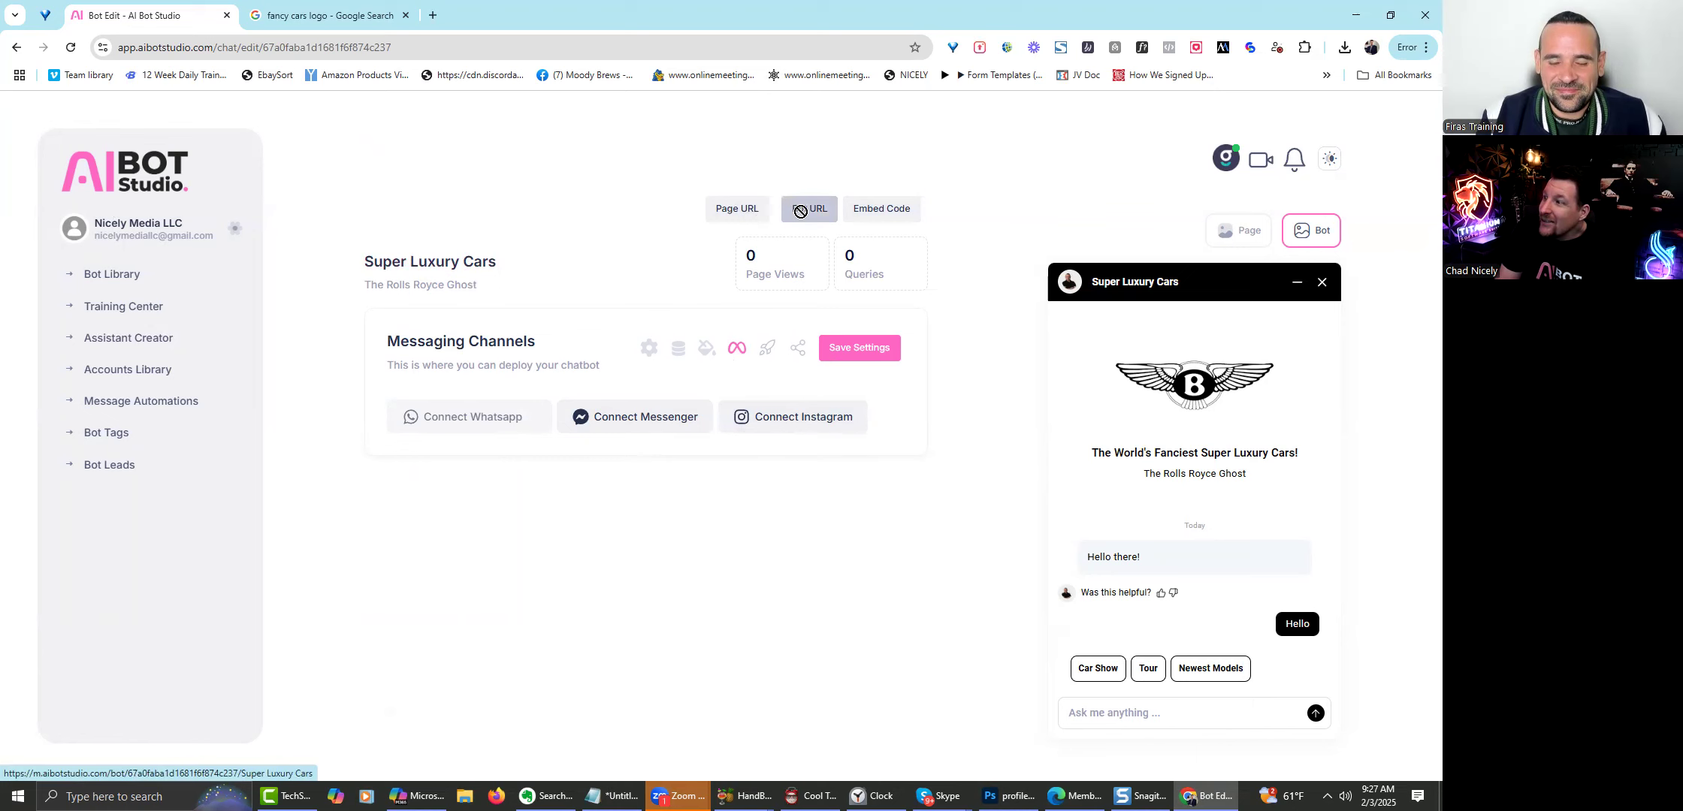
click(843, 366)
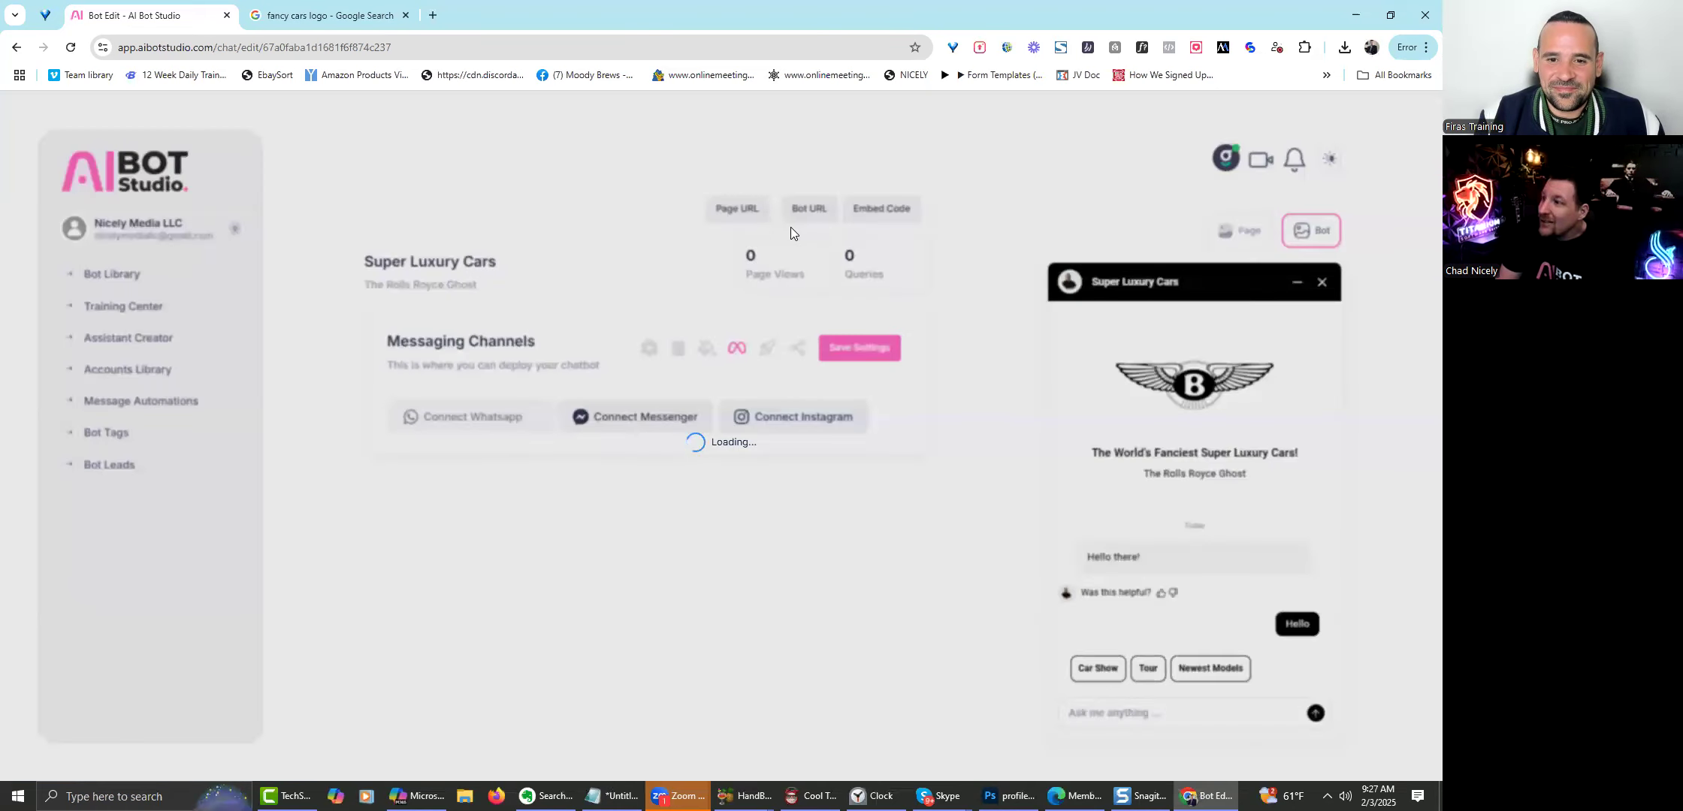
Set up the welcome gate with a confirmation box and First Name and Last Name fields, leave the gate switched off, and save.
click(765, 348)
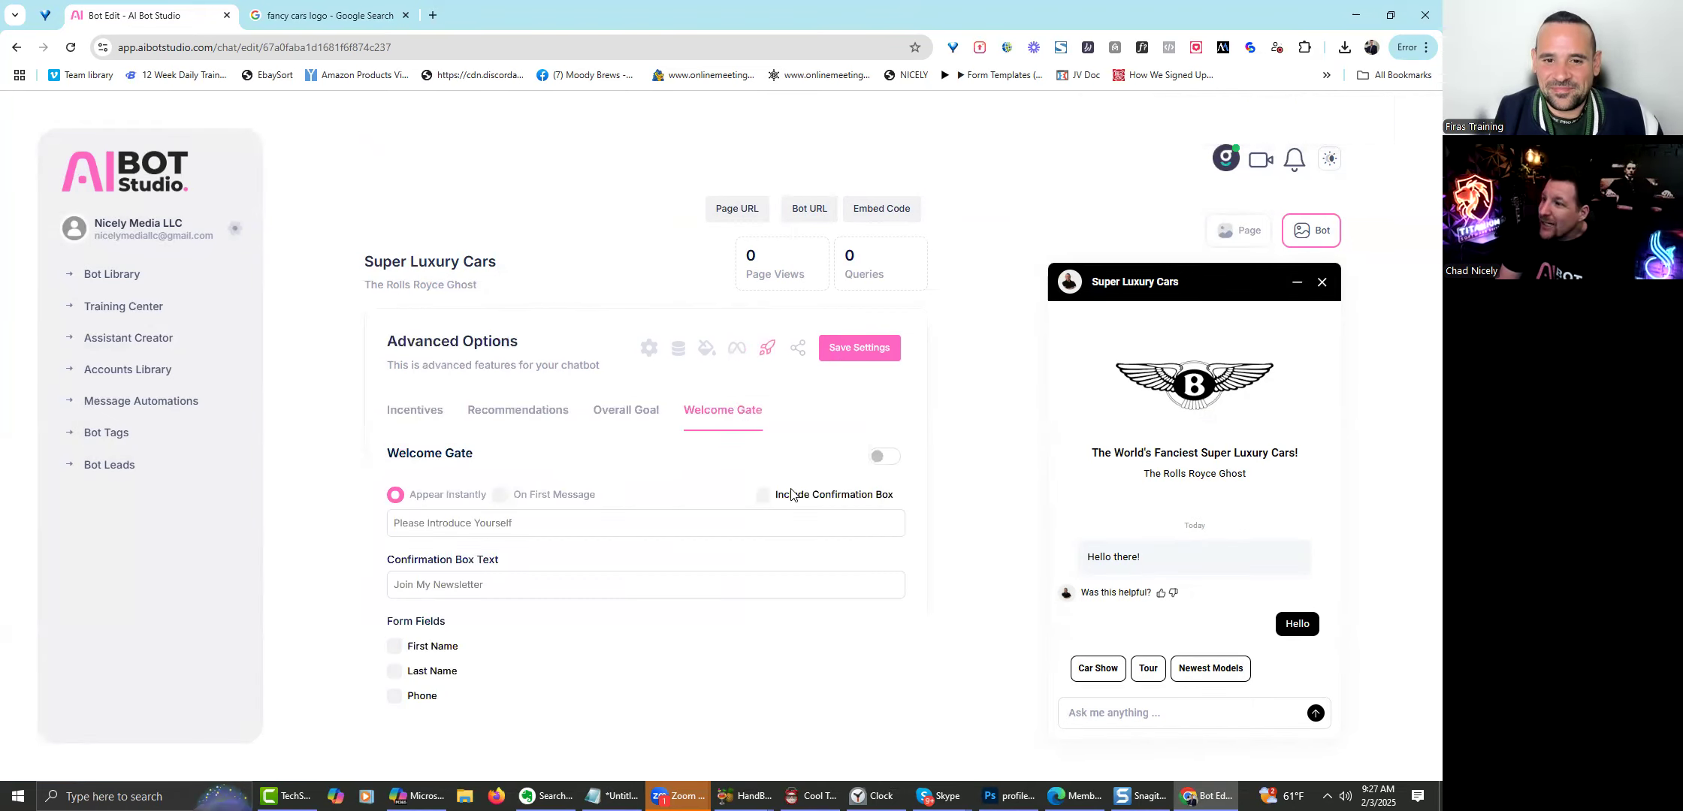
click(879, 458)
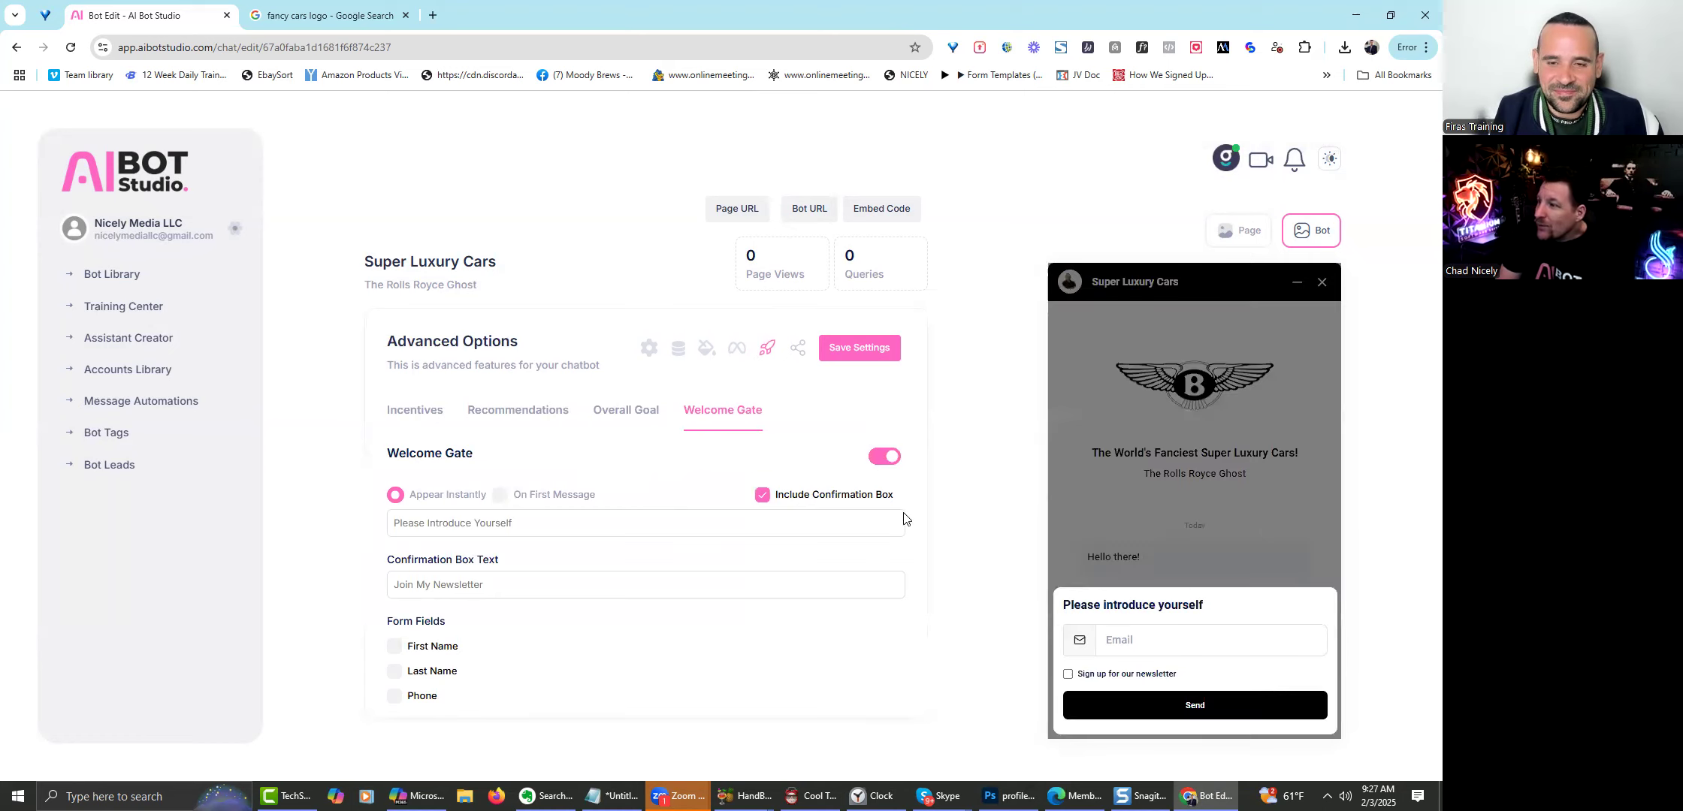
click(395, 647)
click(394, 671)
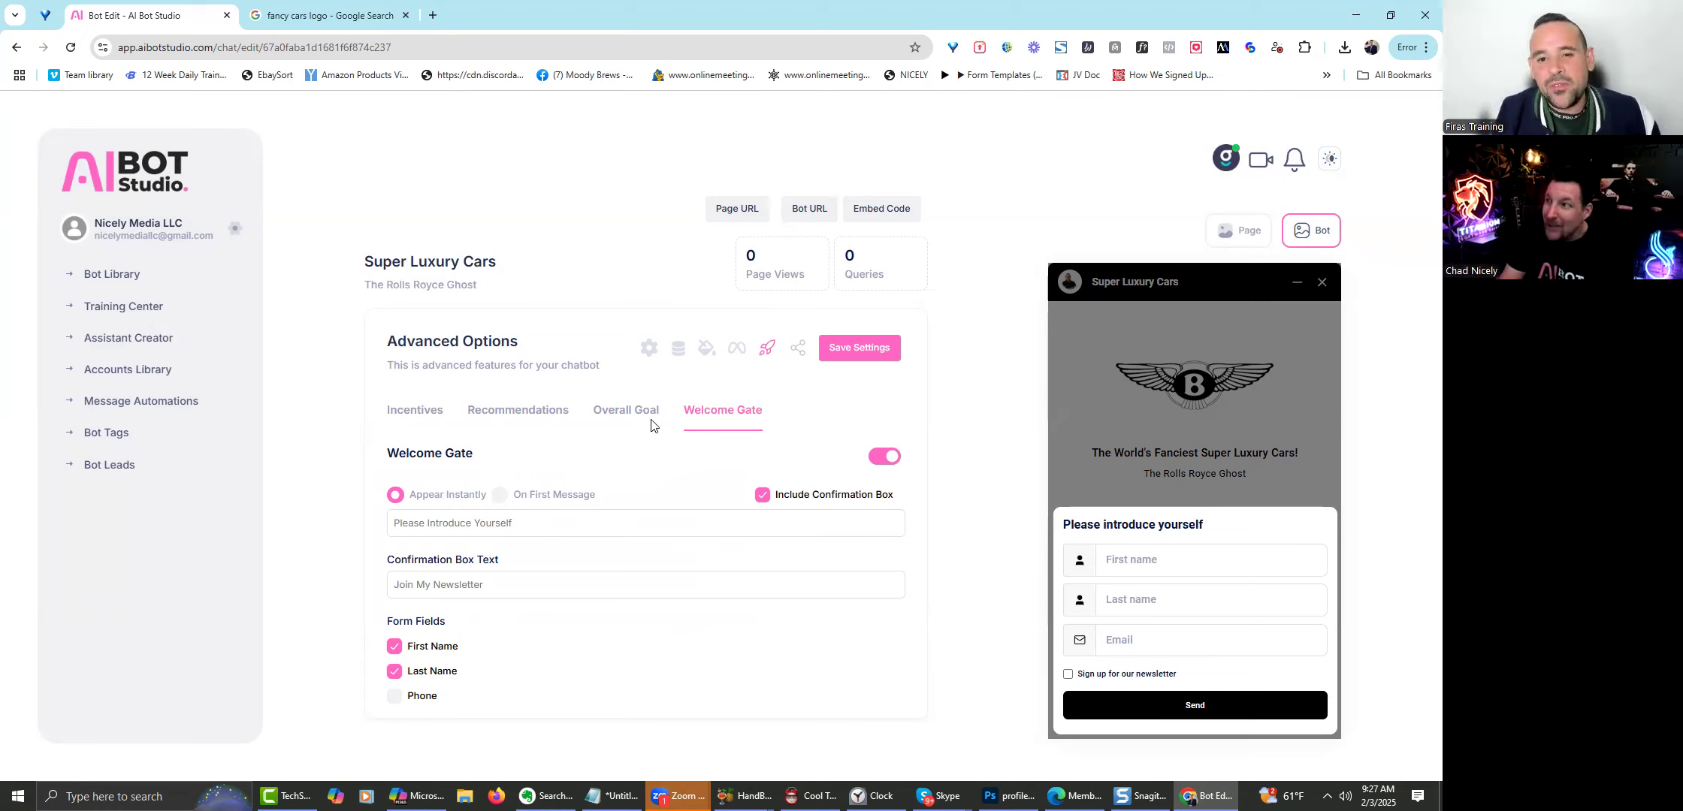
click(832, 350)
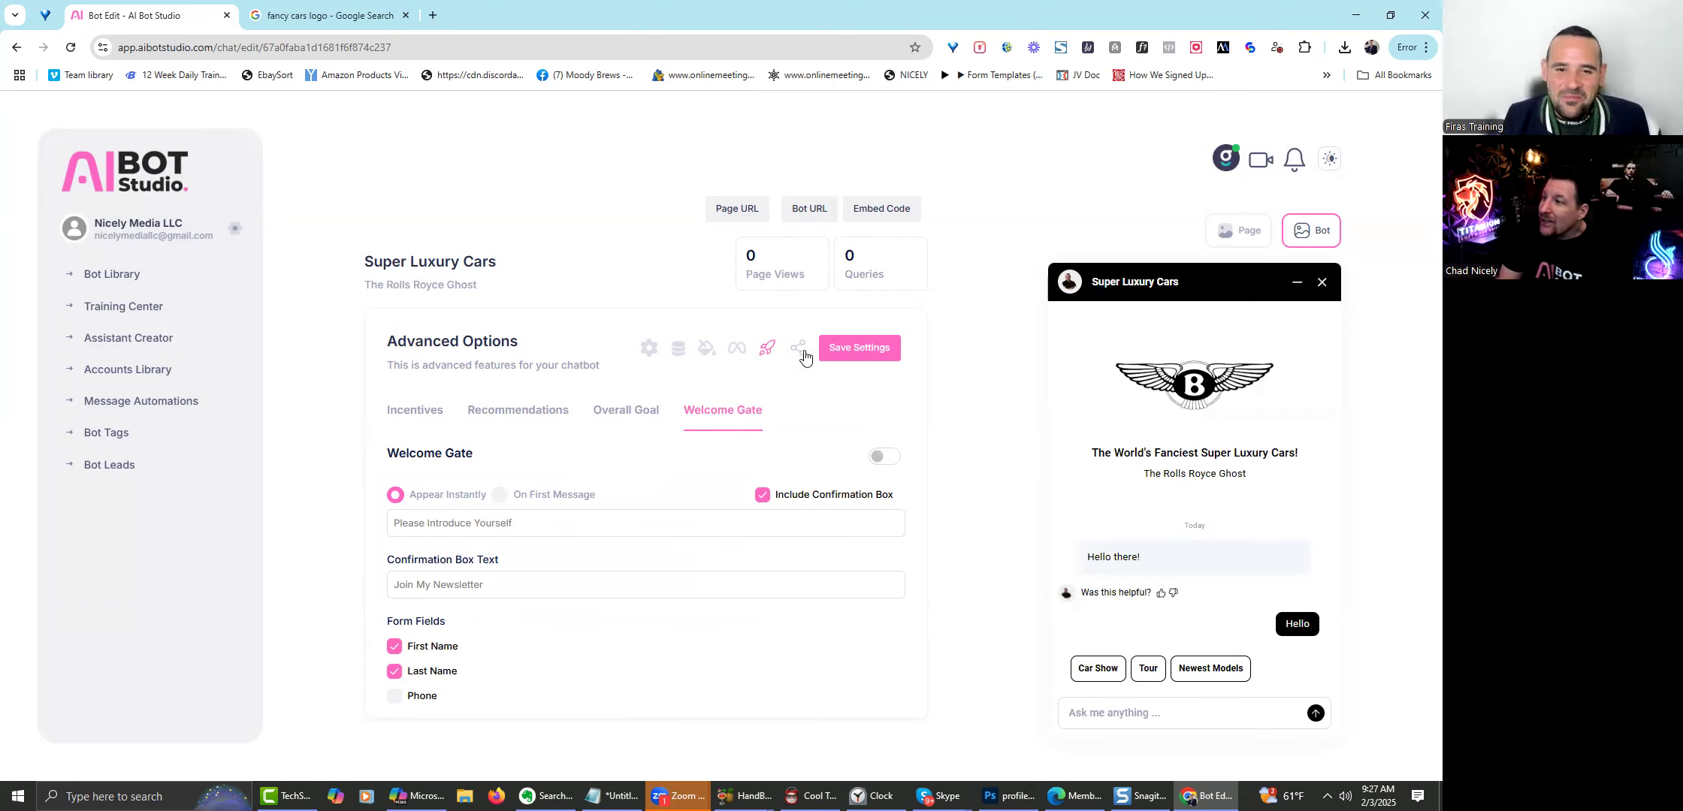
Open the chatbot's public bot URL and test it by sending the message "hello".
click(810, 213)
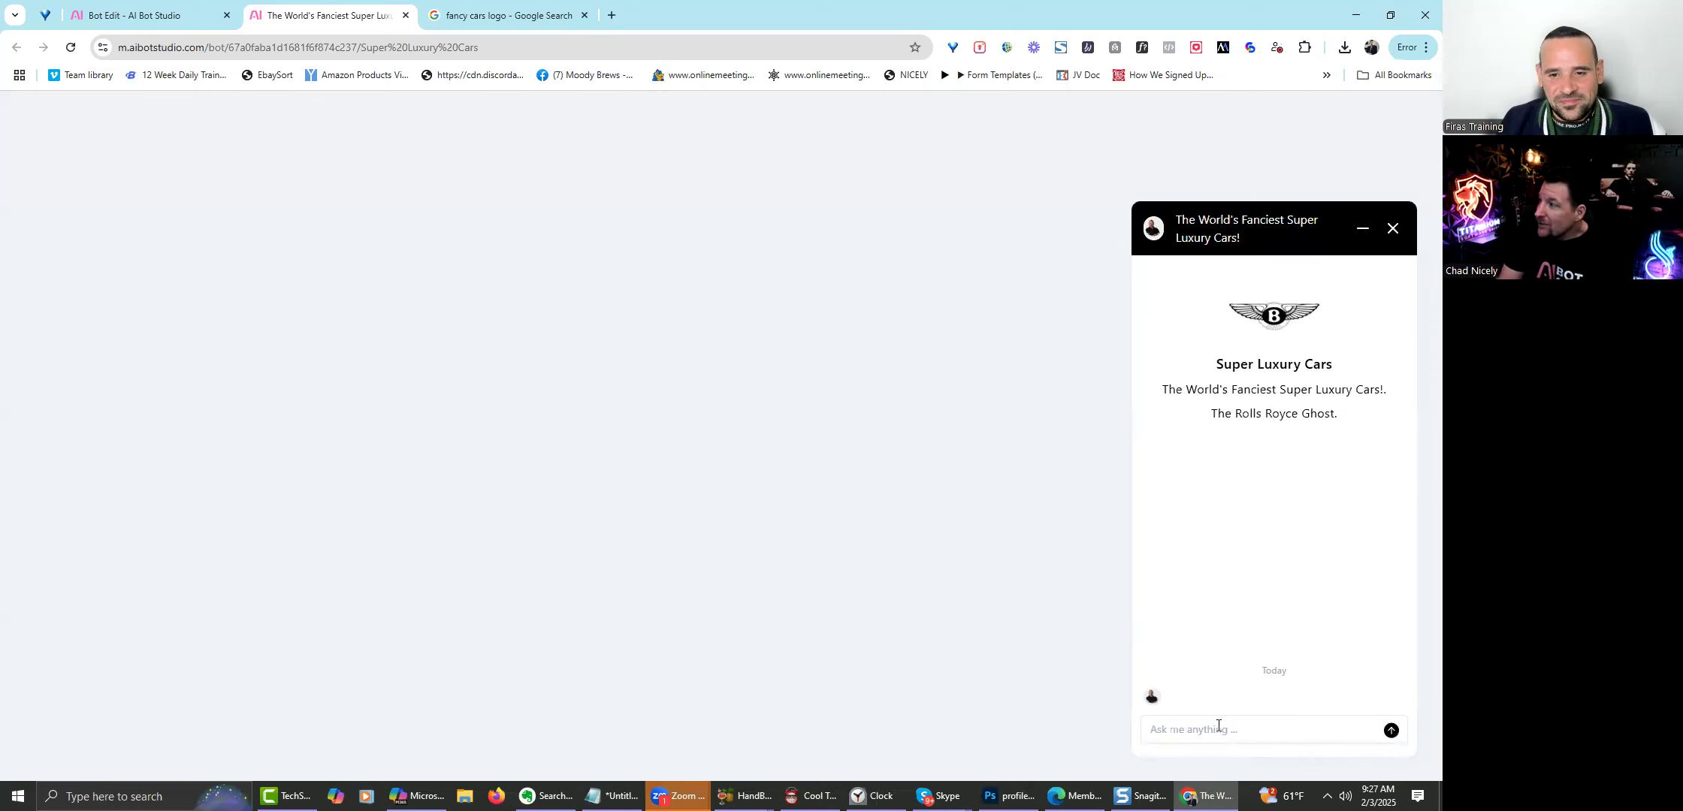
click(1218, 726)
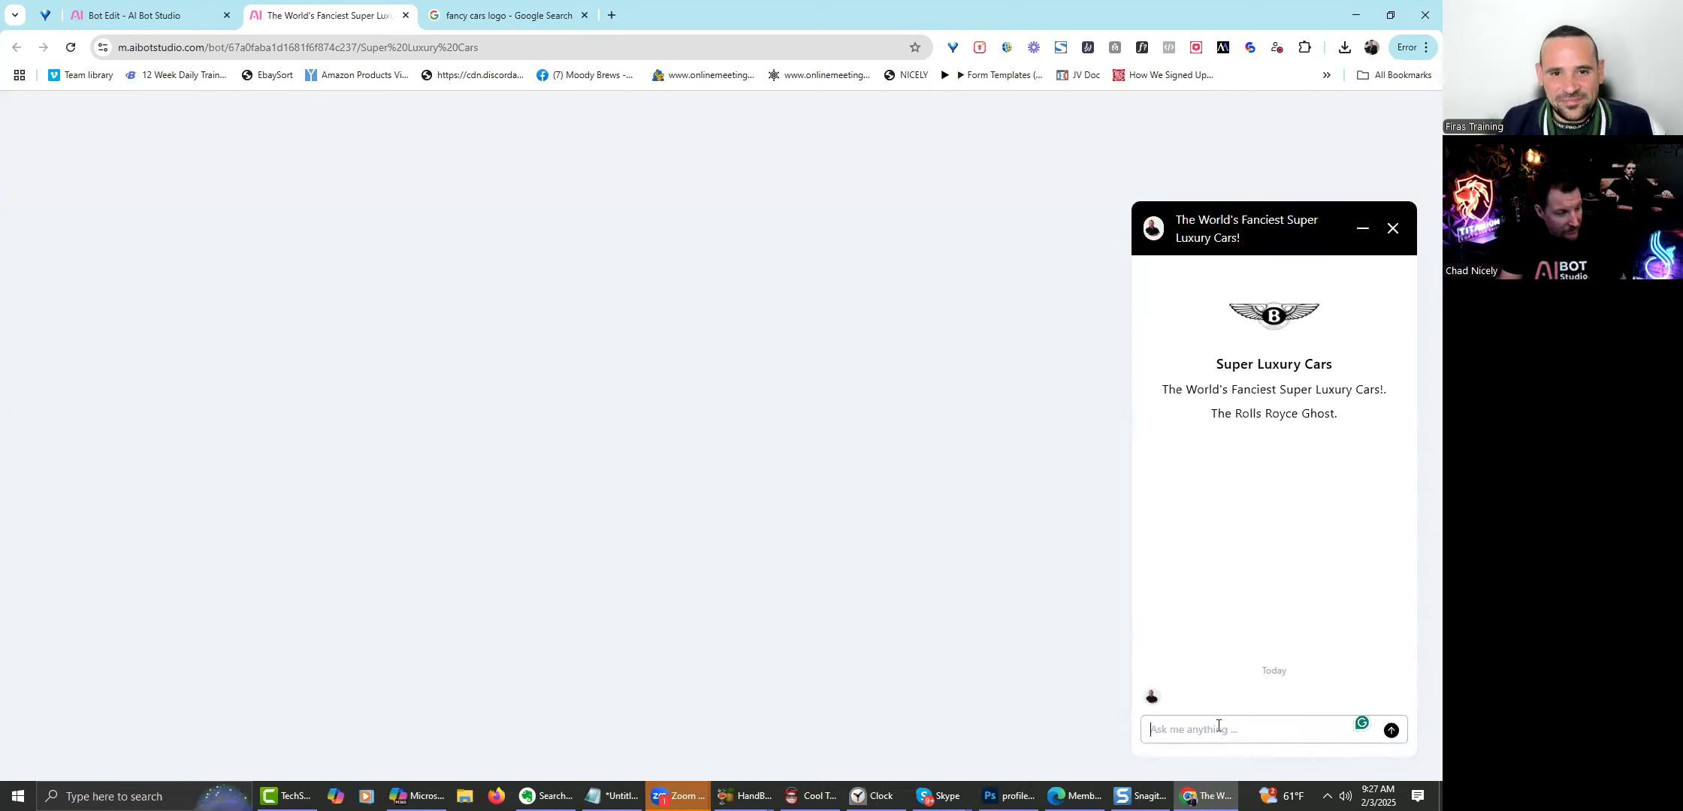
text(hello)
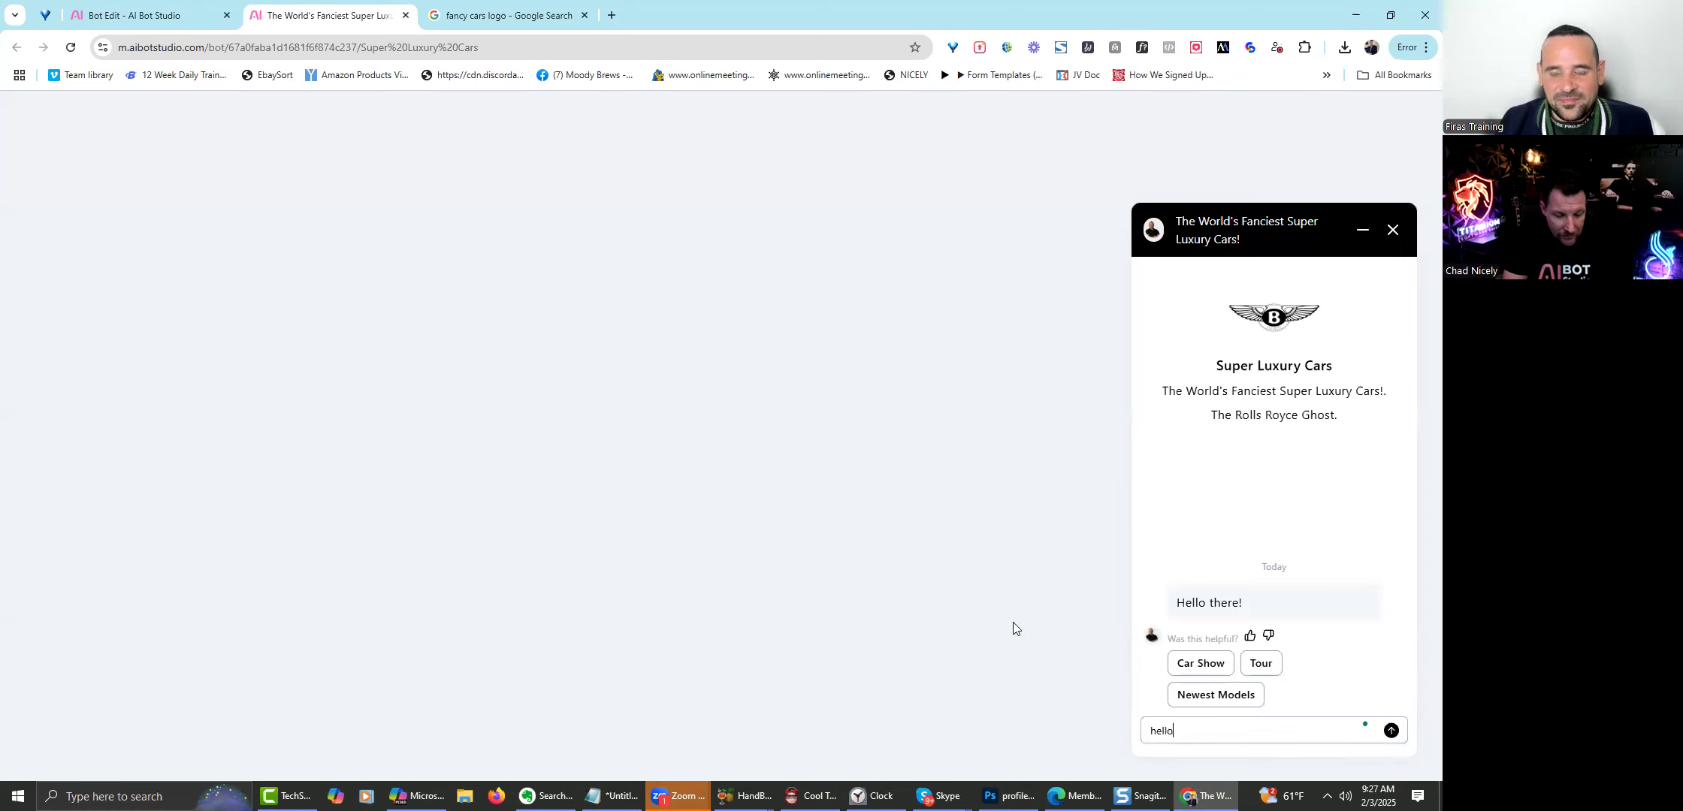
key(Return)
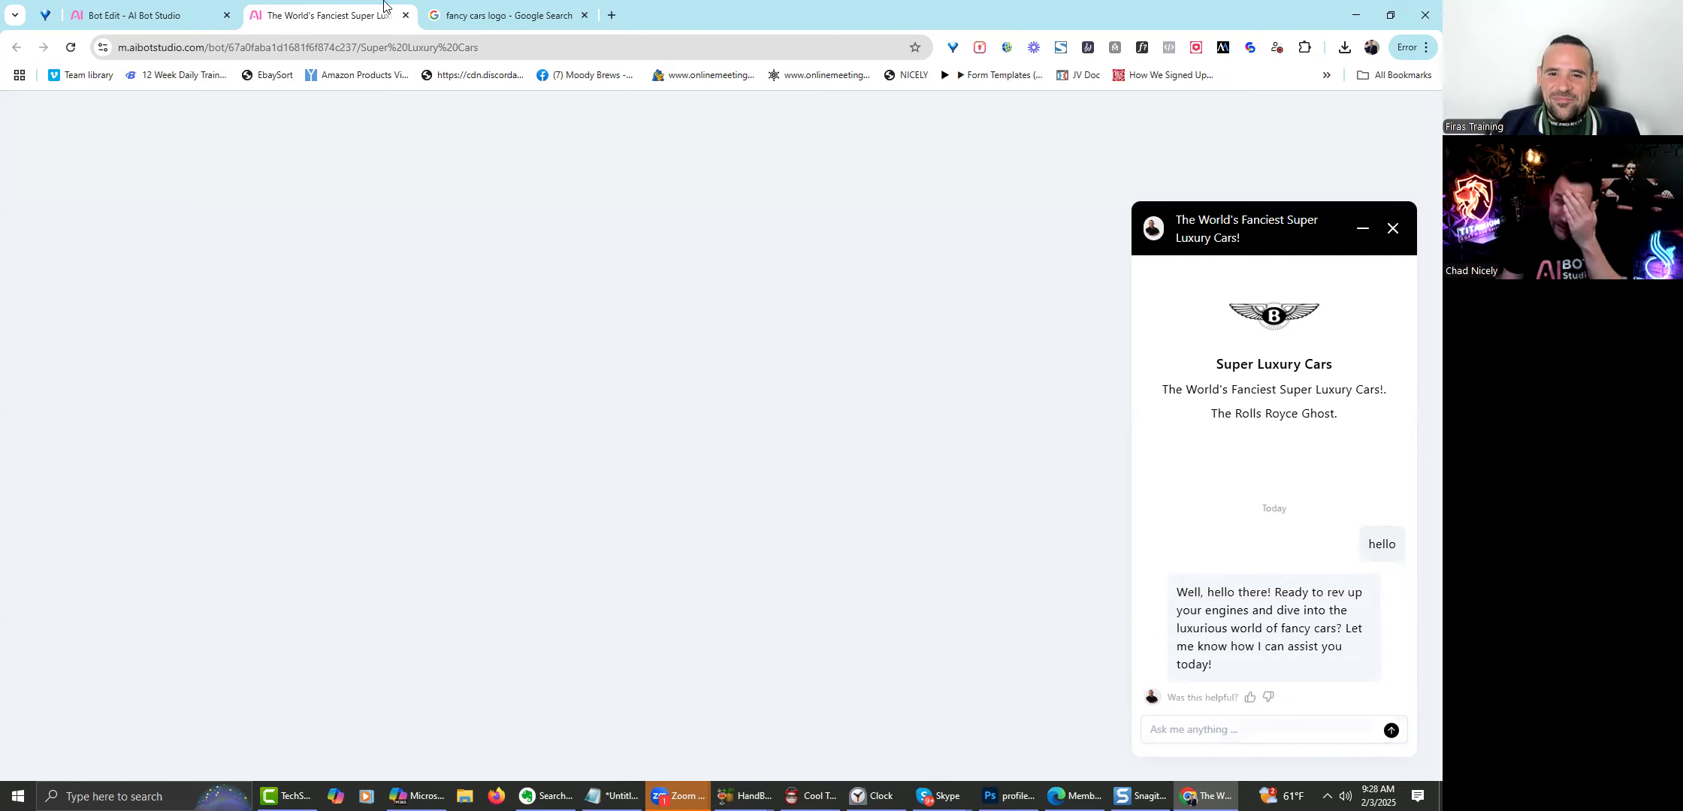
Return to the chatbot editor and switch the preview from the bot widget to the page version.
click(135, 15)
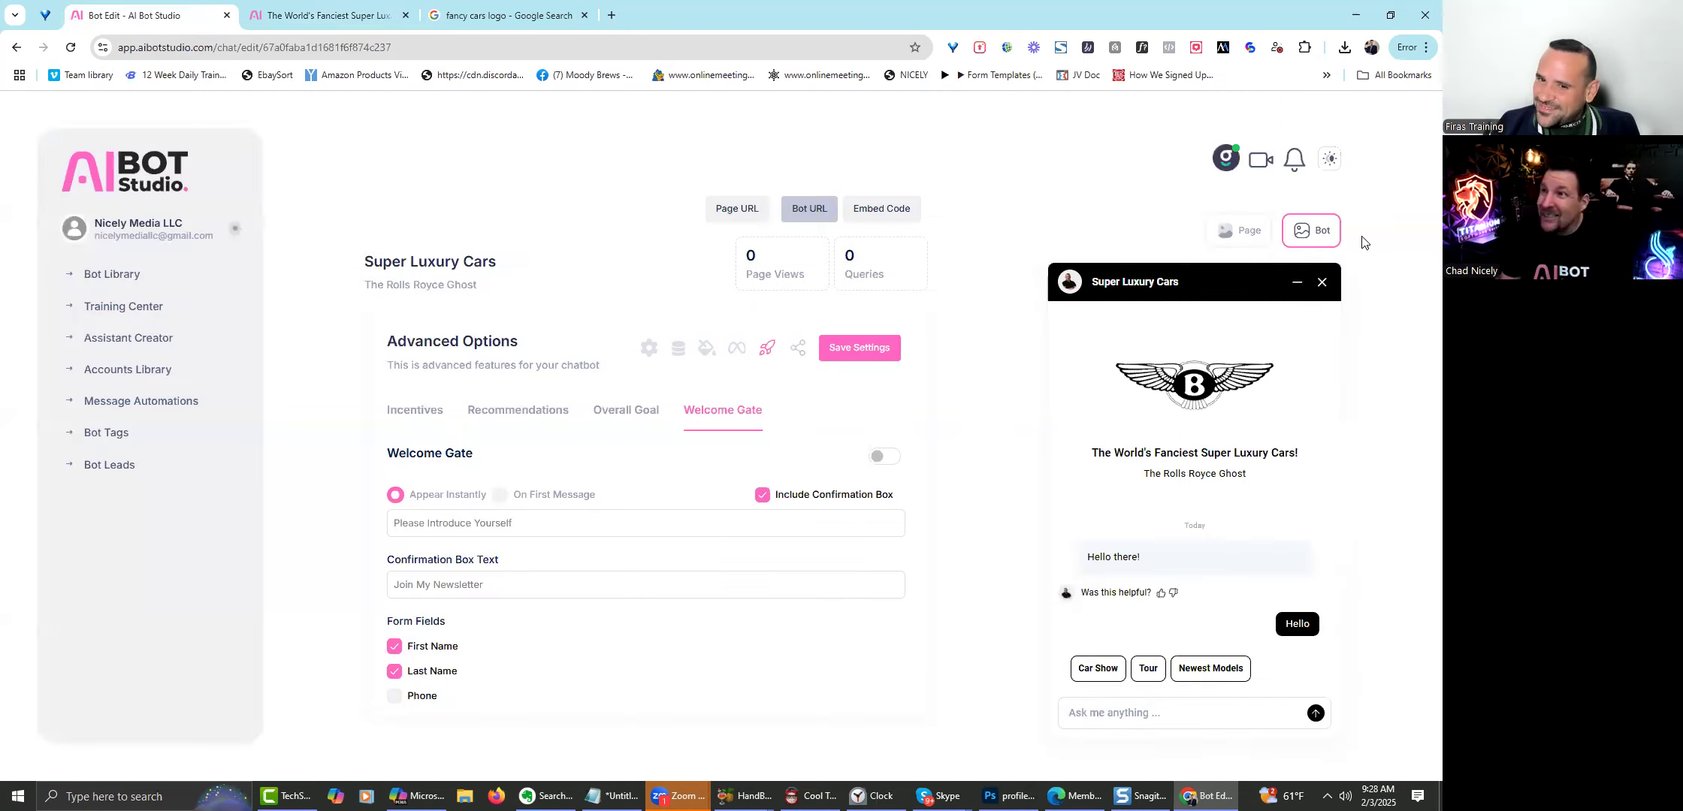
click(1240, 231)
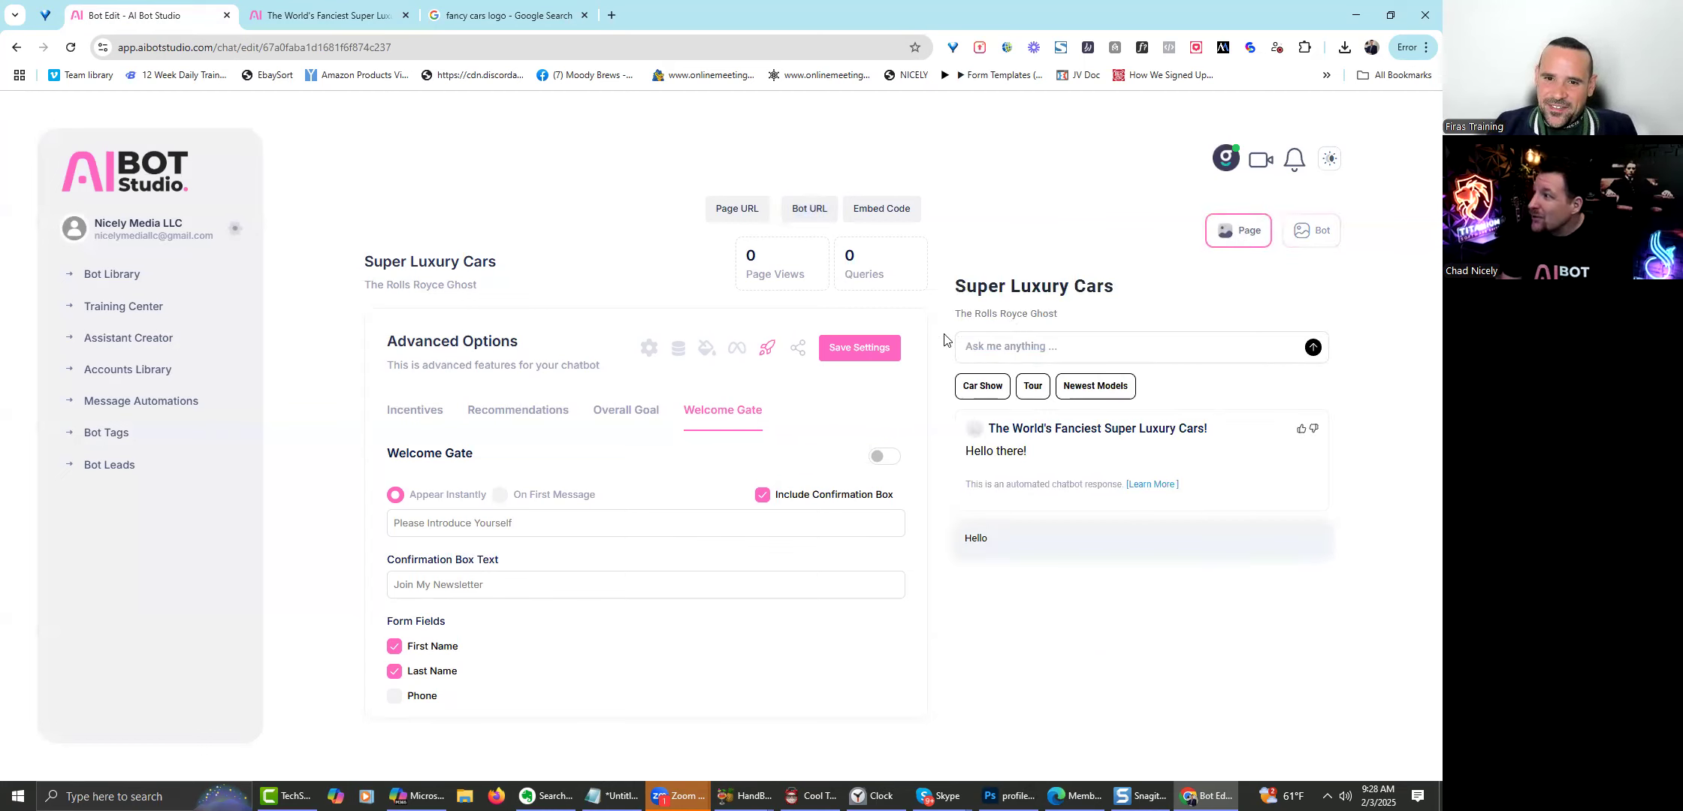
In the page version's customization settings, upload "images (3)" as the main logo and the circular portrait image as the round logo.
click(678, 356)
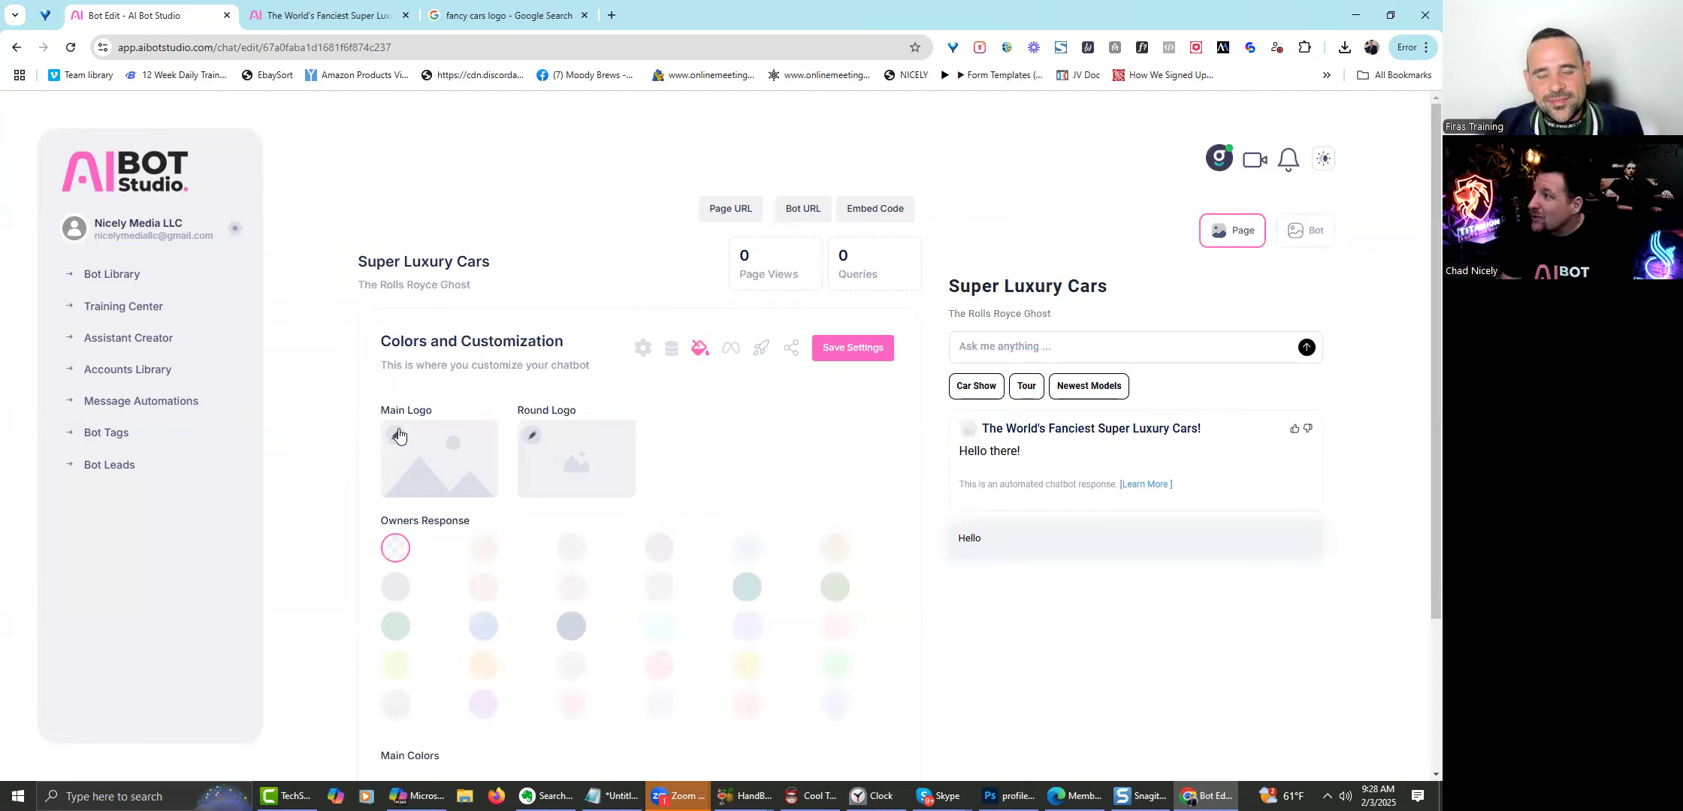
click(395, 435)
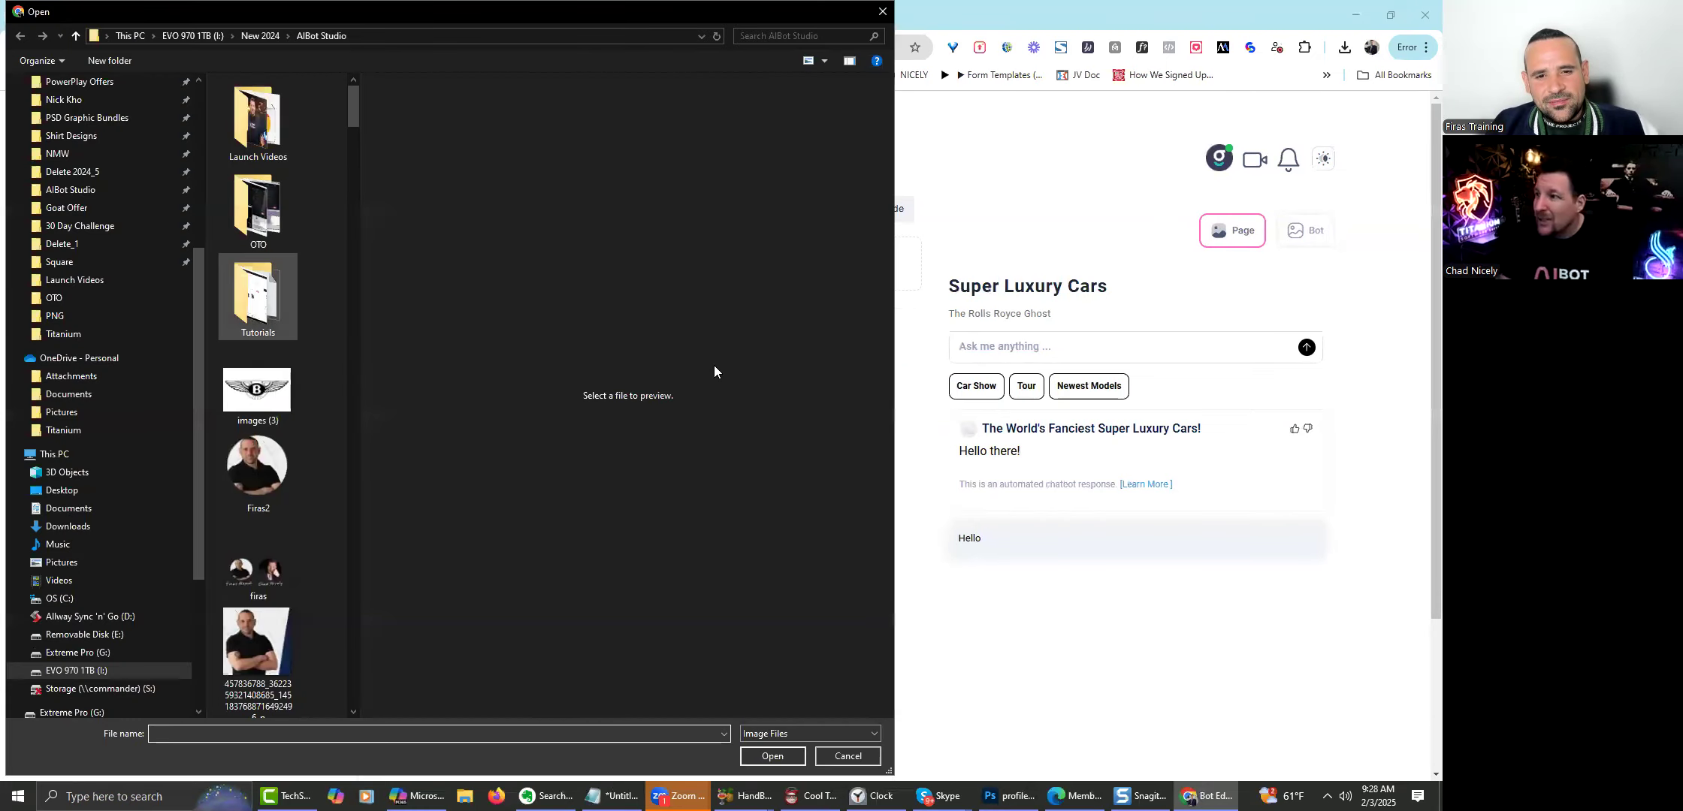
key(Escape)
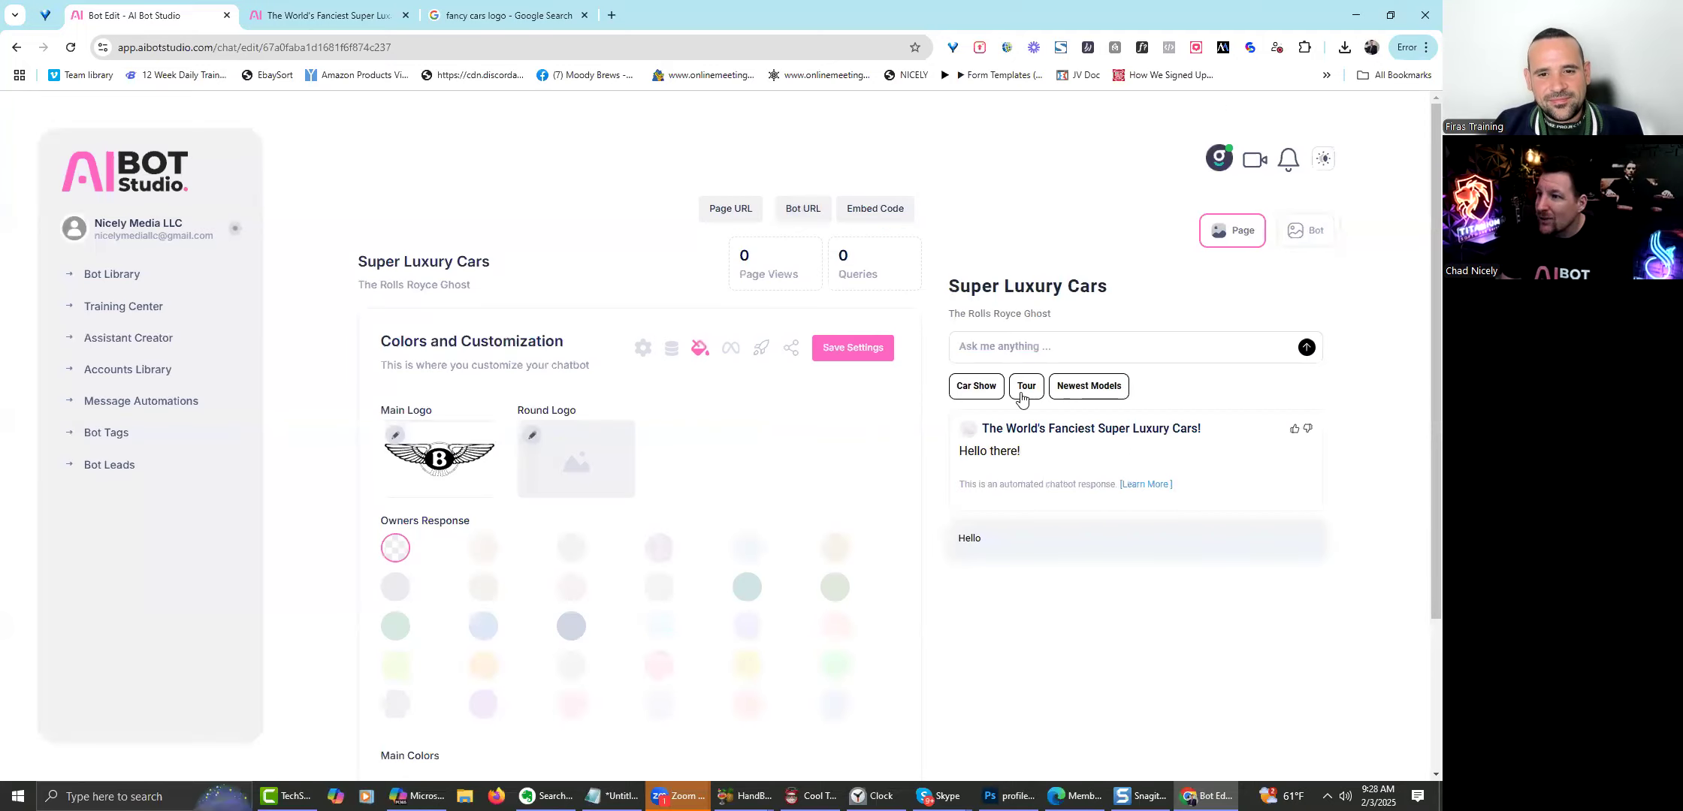
click(531, 435)
double_click(258, 472)
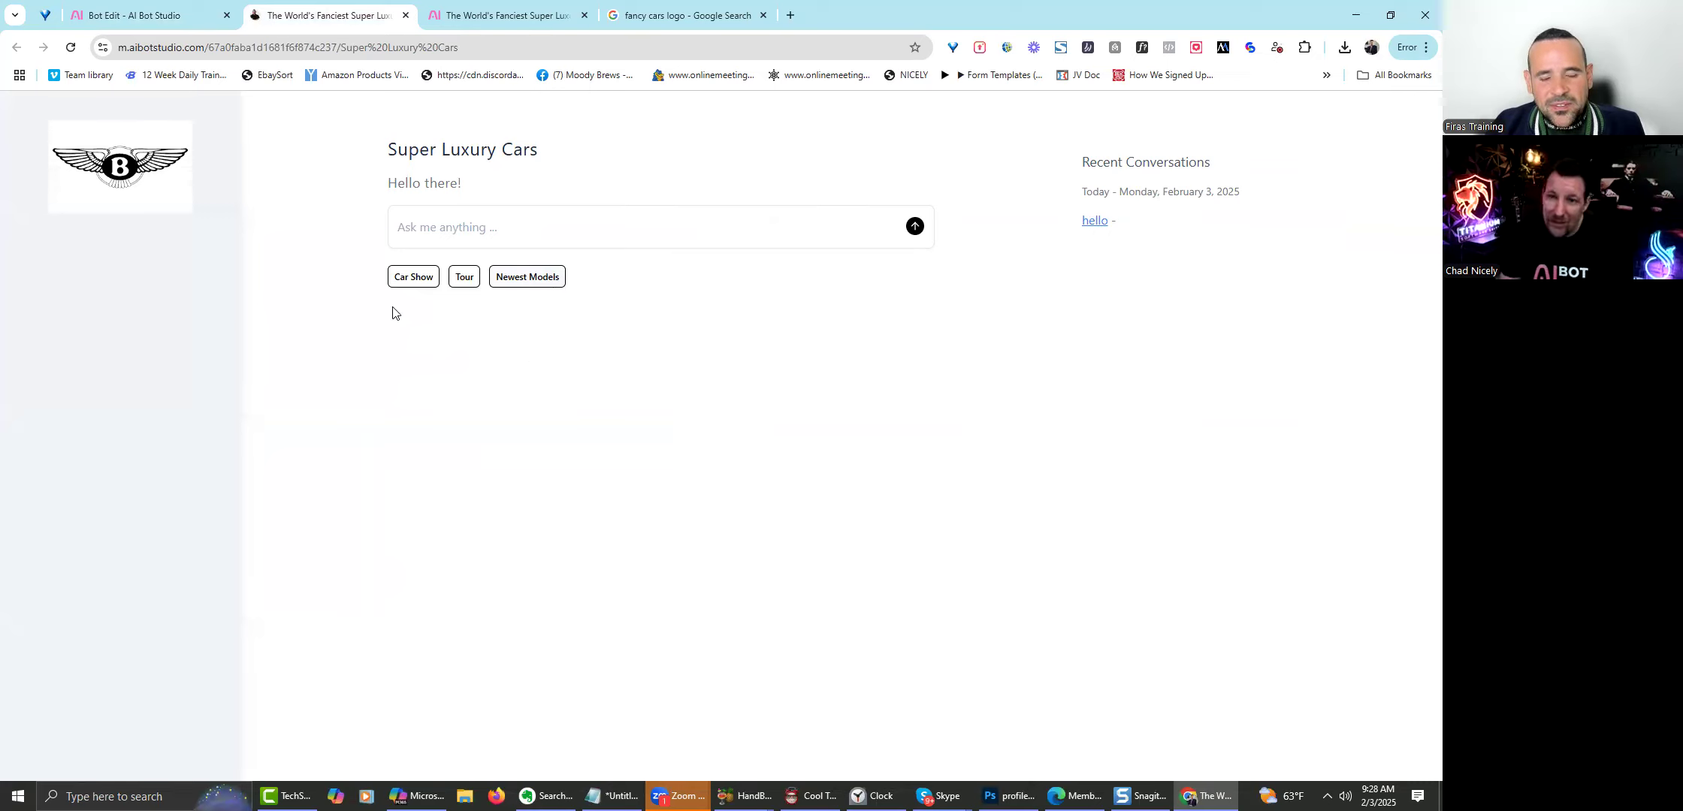
View the chatbot's public page version and select its web address.
click(316, 47)
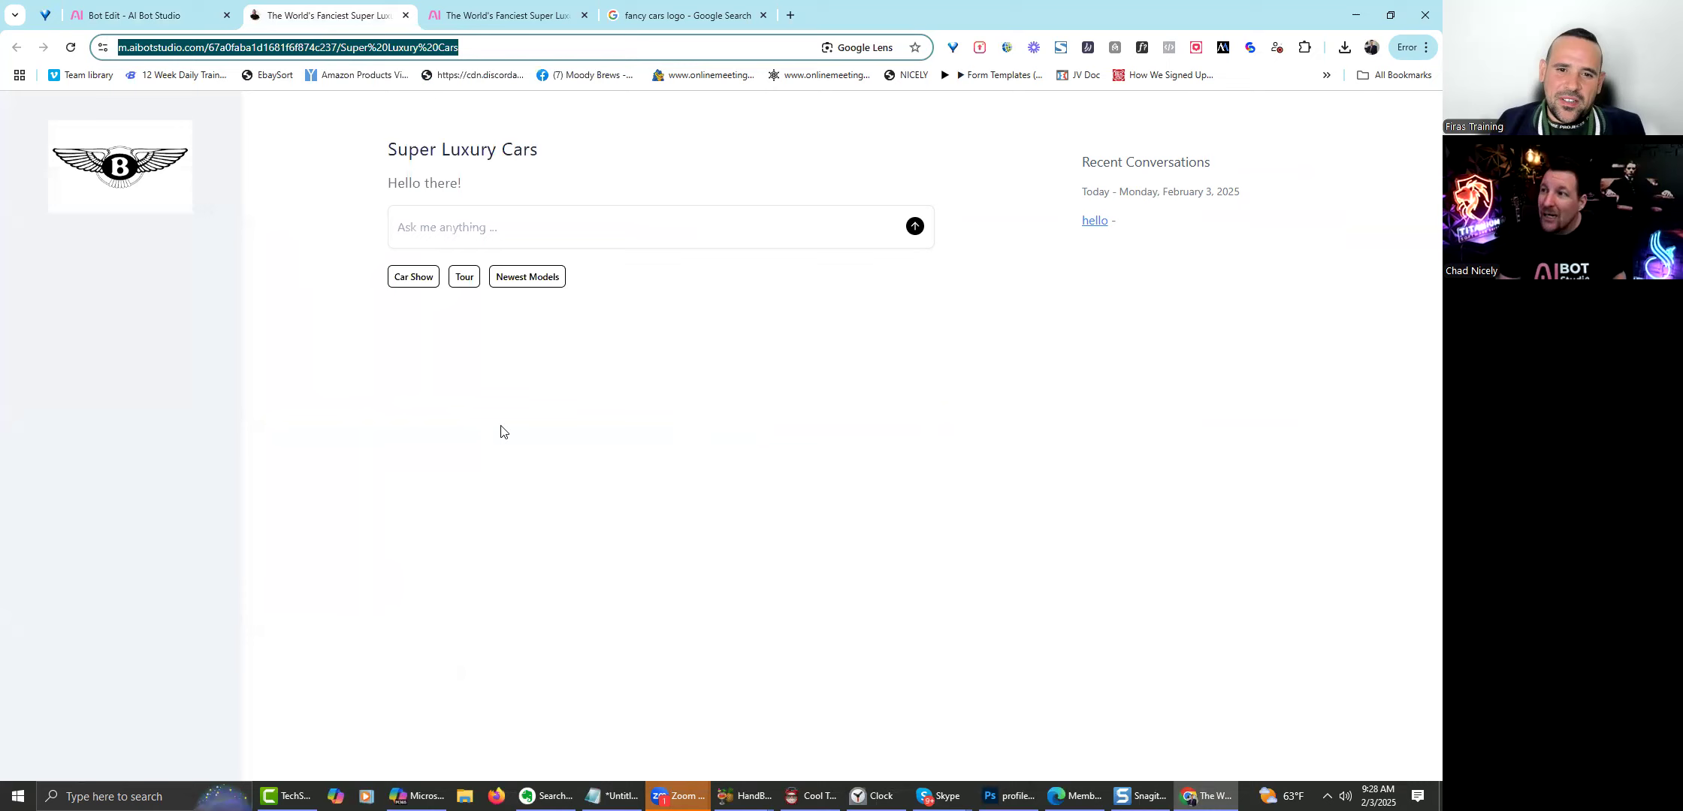
click(678, 795)
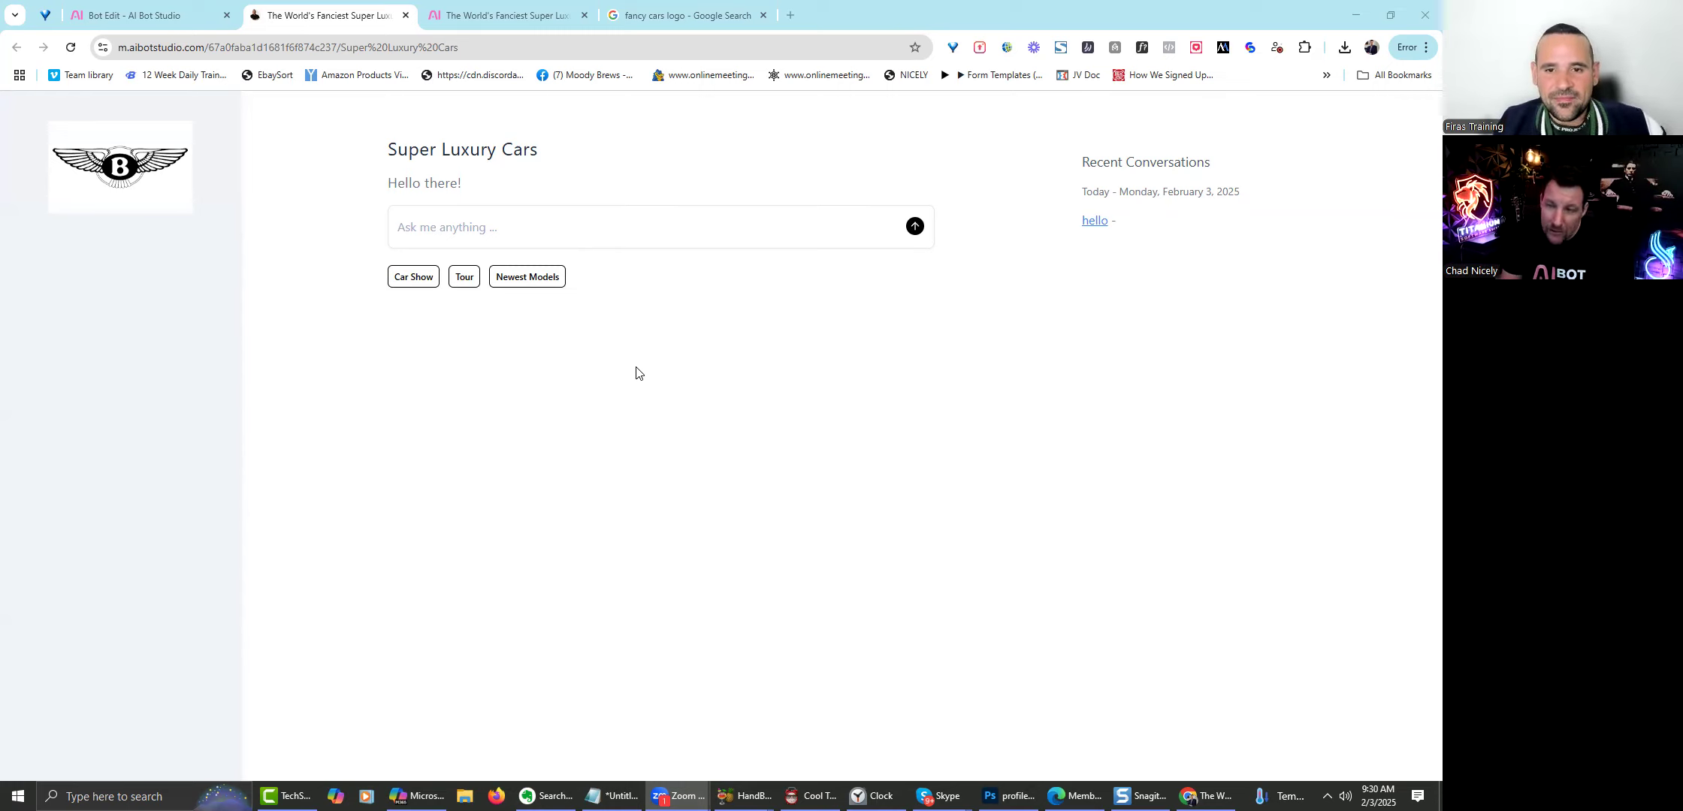
Return to the Super Luxury Cars chatbot editor and go to the Bot Library.
click(150, 17)
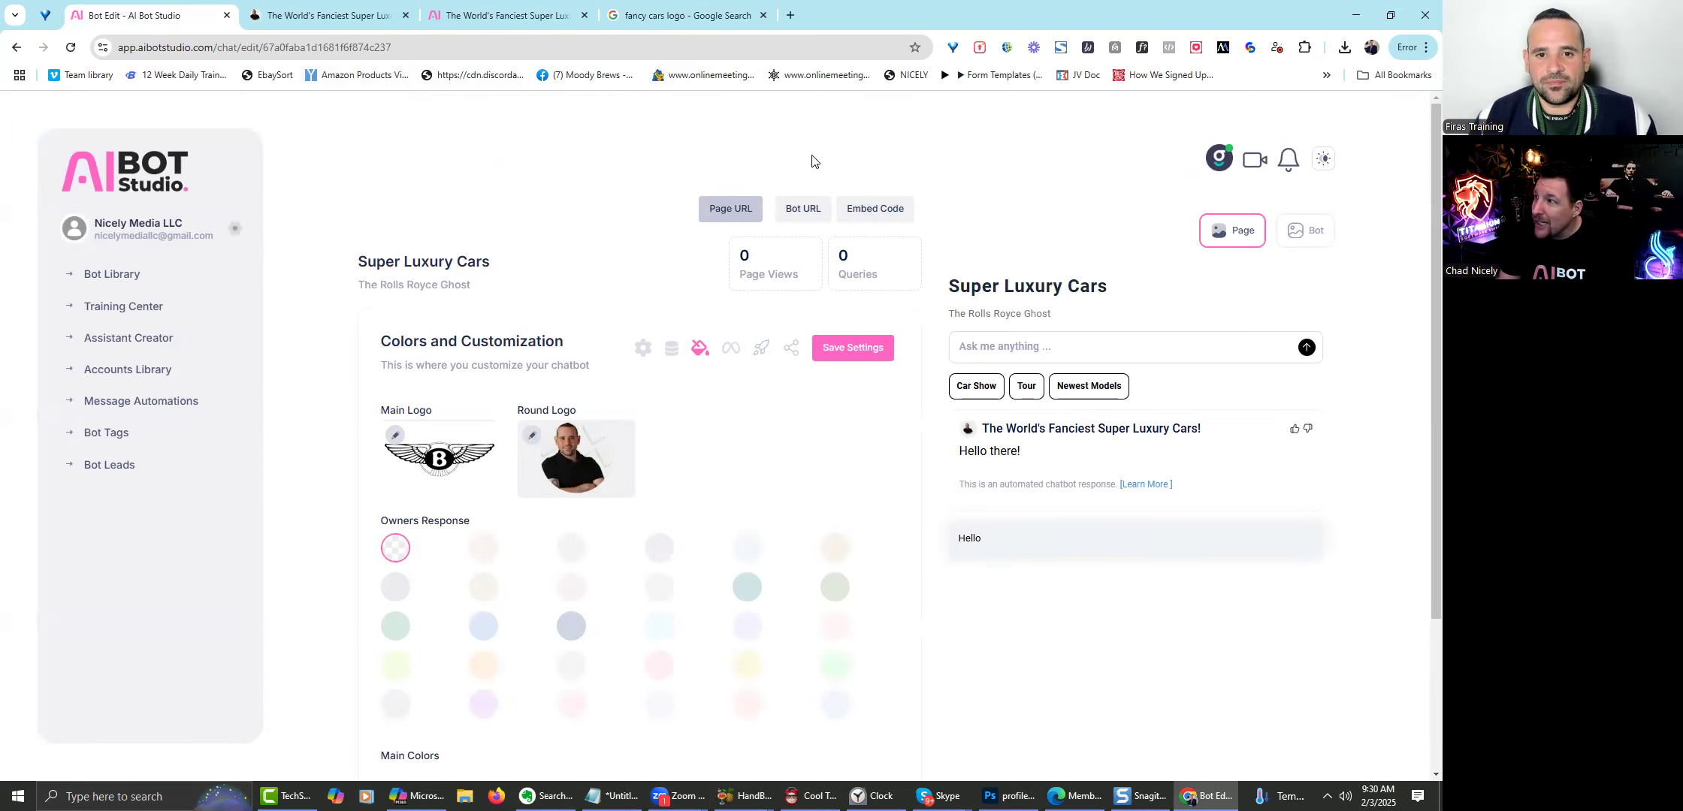
click(377, 287)
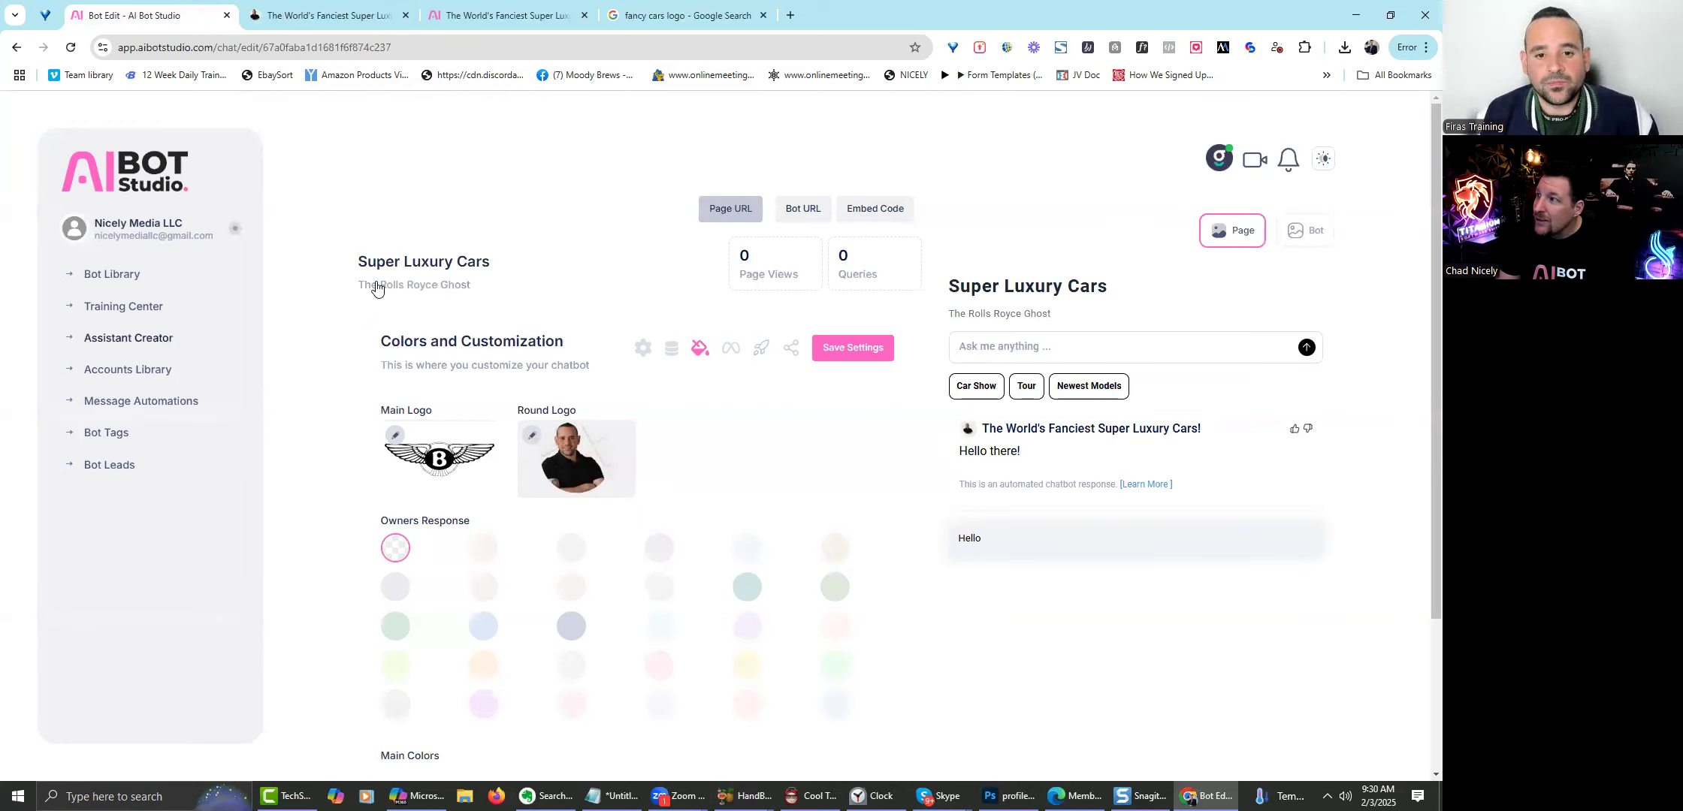
click(124, 276)
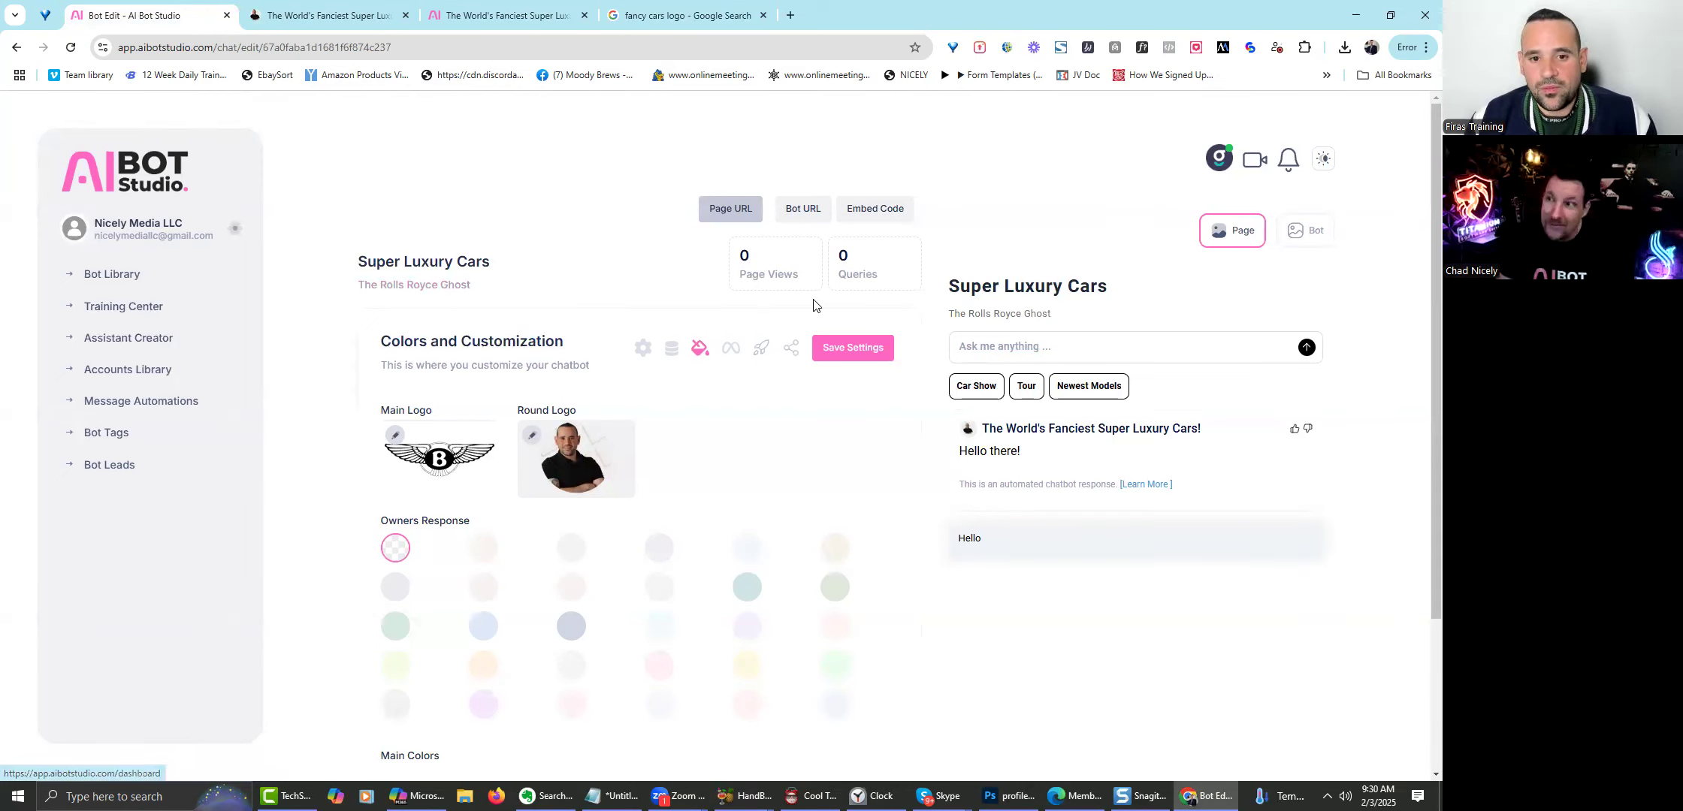